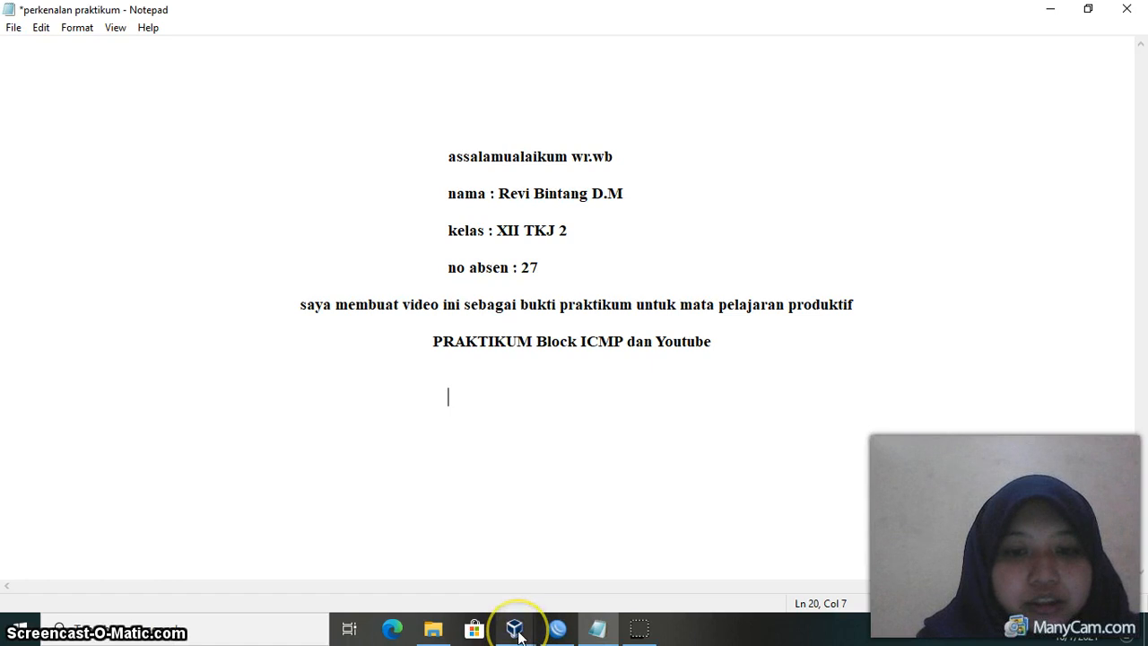
Switch to VirtualBox Manager and review the advanced network settings of Adapter 1 on the debian 7 webmin machine.
mouse_move(518, 633)
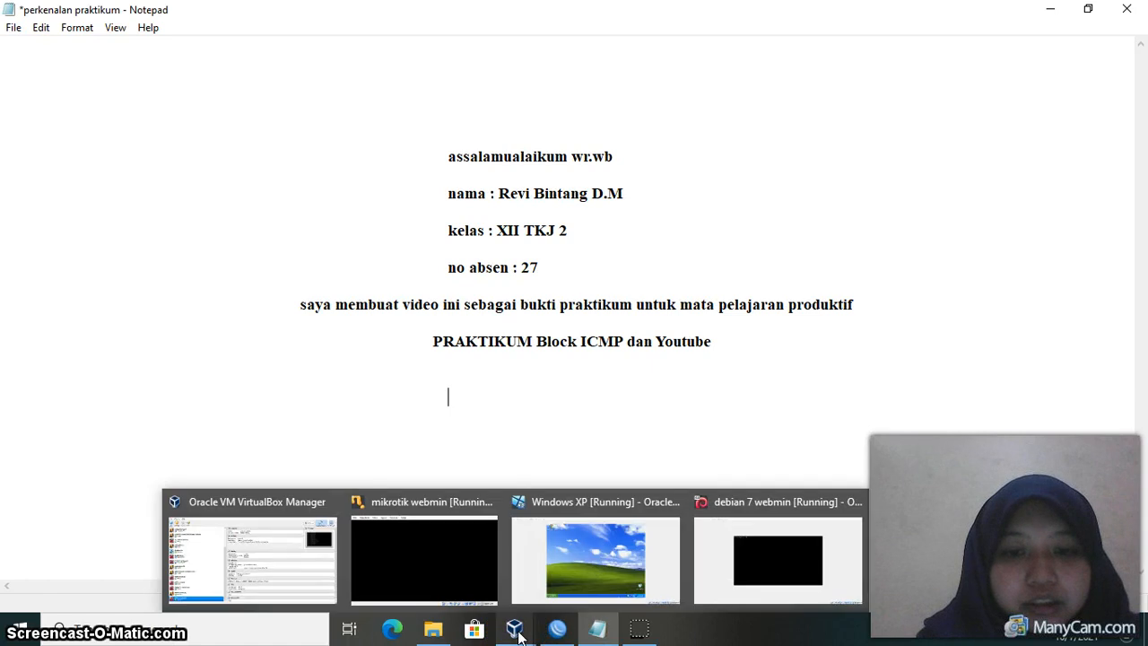
left_click(304, 551)
left_click(306, 552)
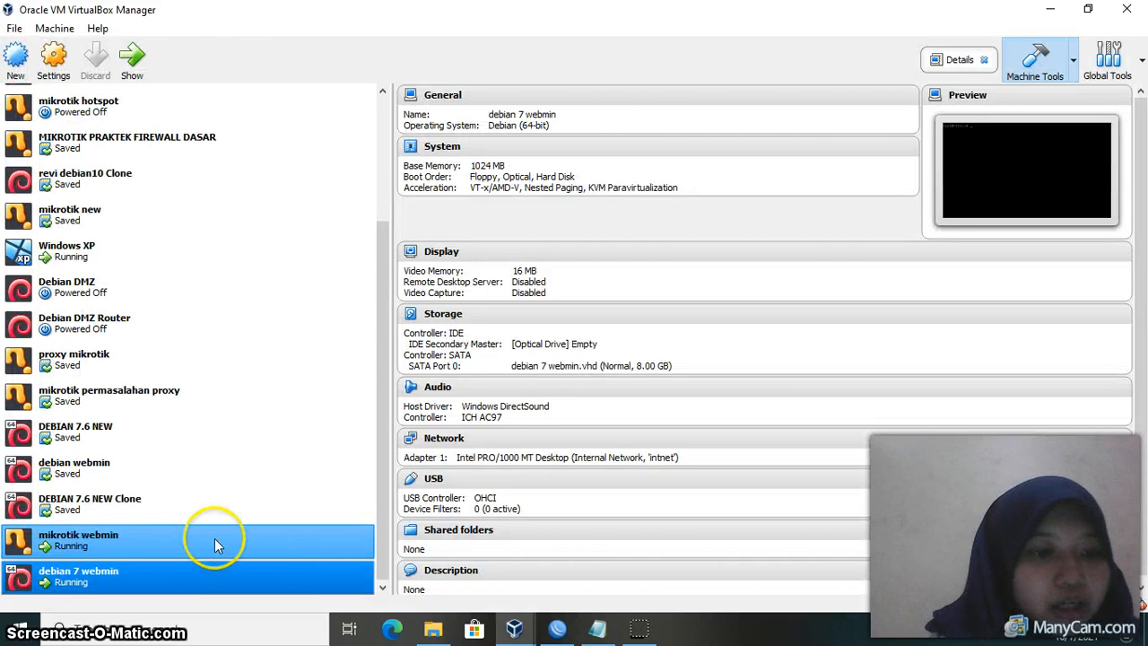
left_click(203, 578)
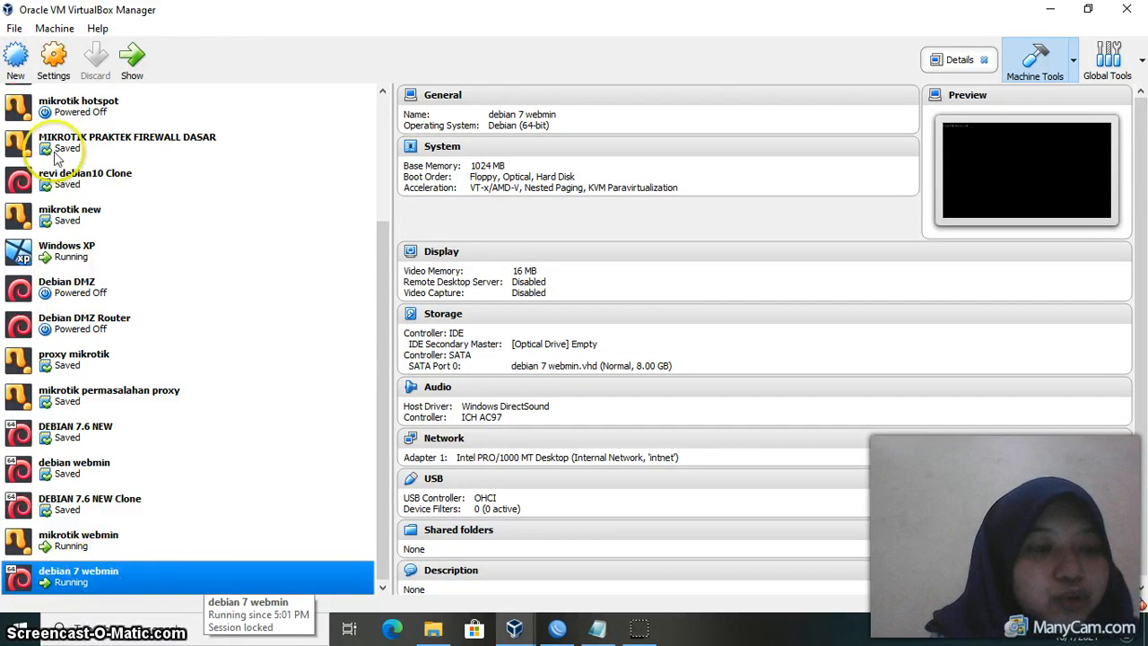
left_click(54, 58)
left_click(497, 263)
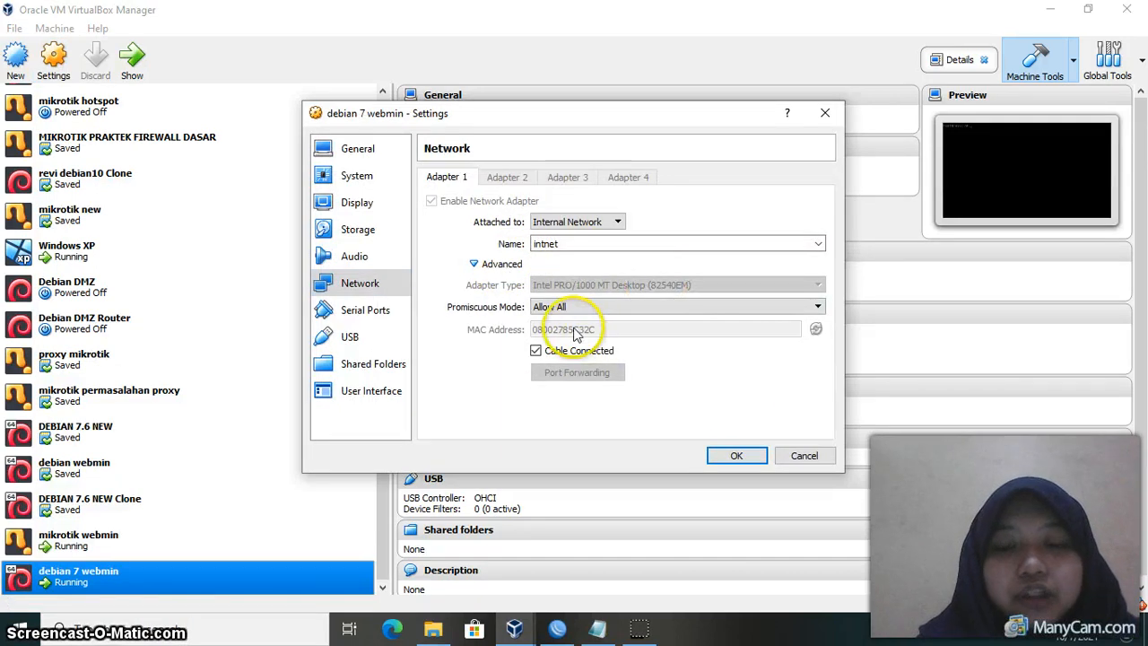
left_click(737, 455)
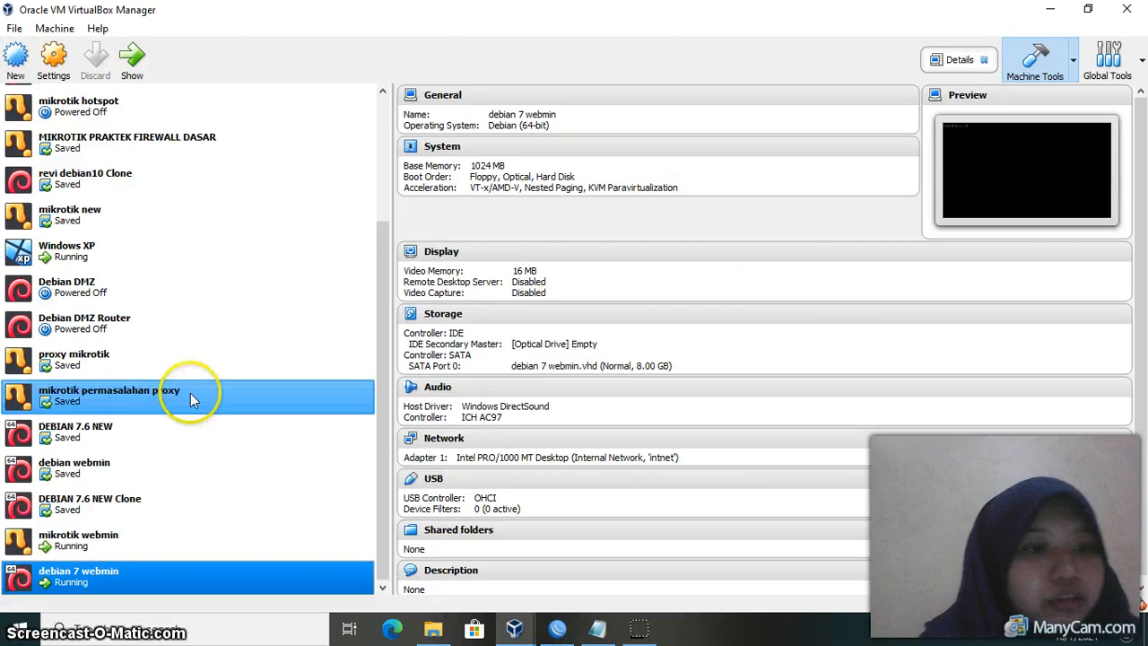
Review the advanced network settings of Adapter 1 on the Windows XP machine.
left_click(155, 259)
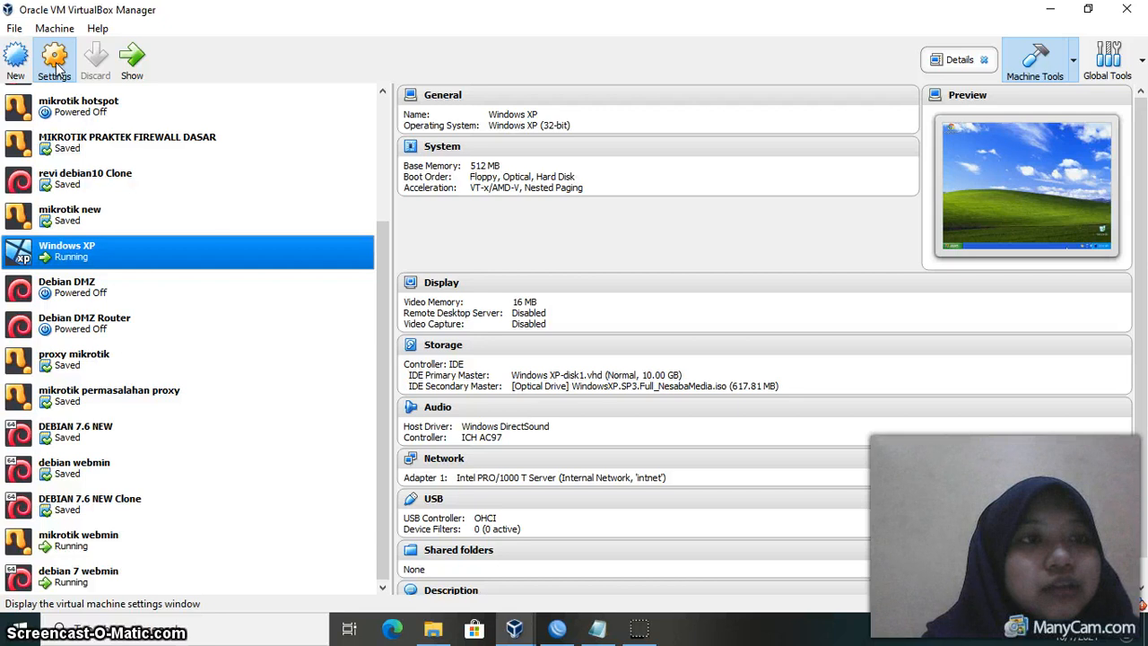
left_click(56, 67)
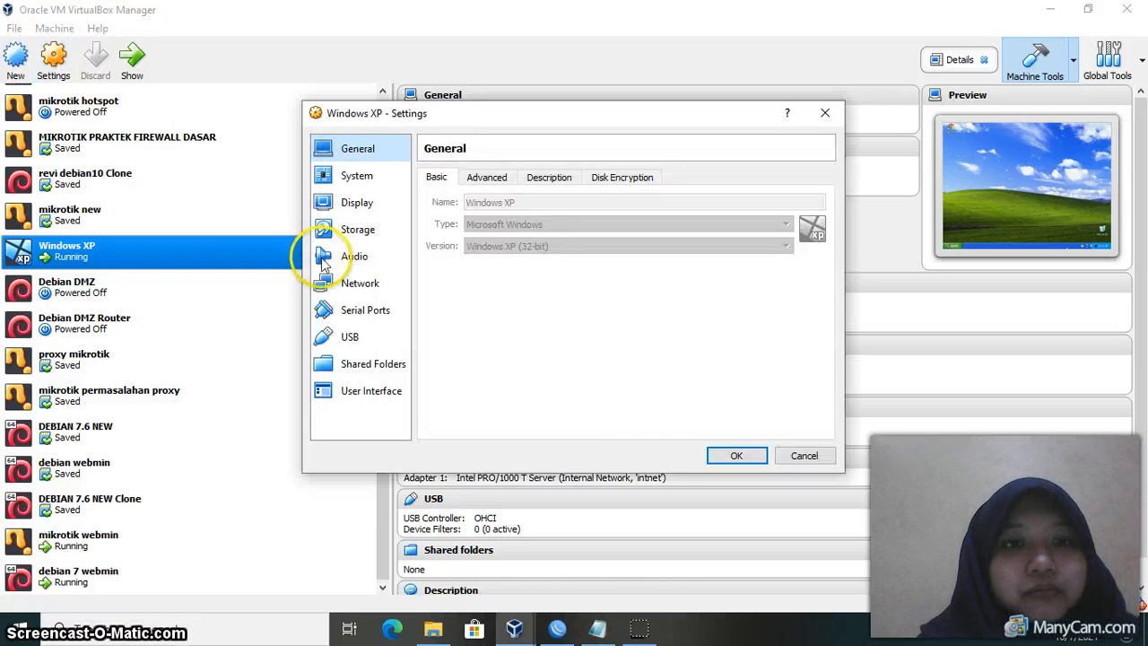
left_click(352, 292)
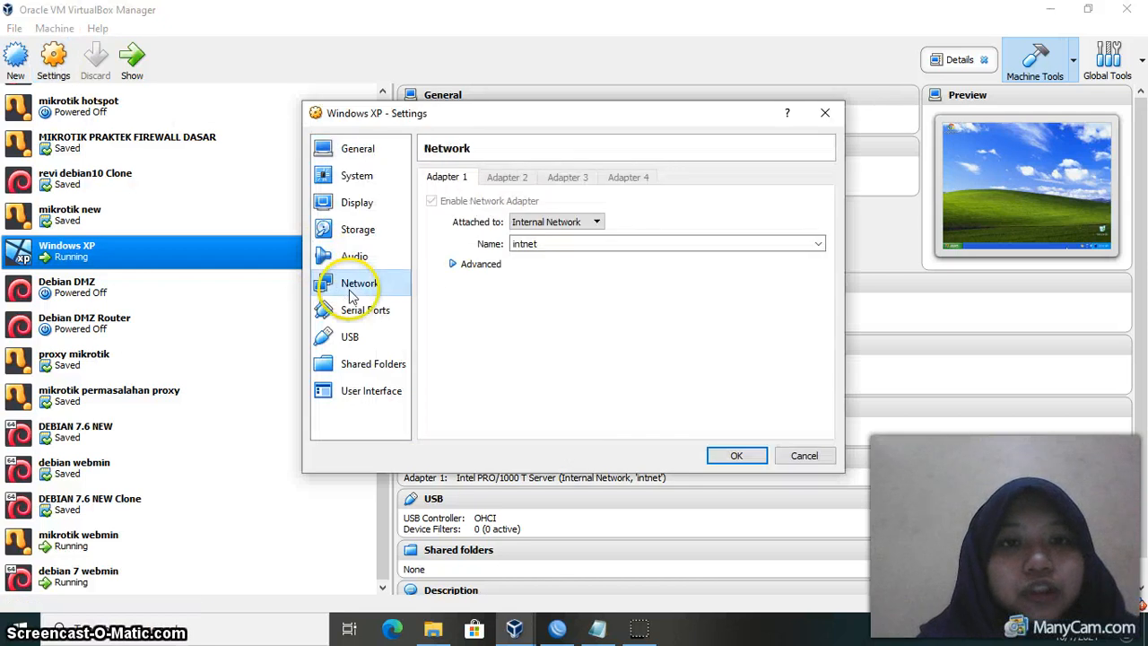
left_click(481, 266)
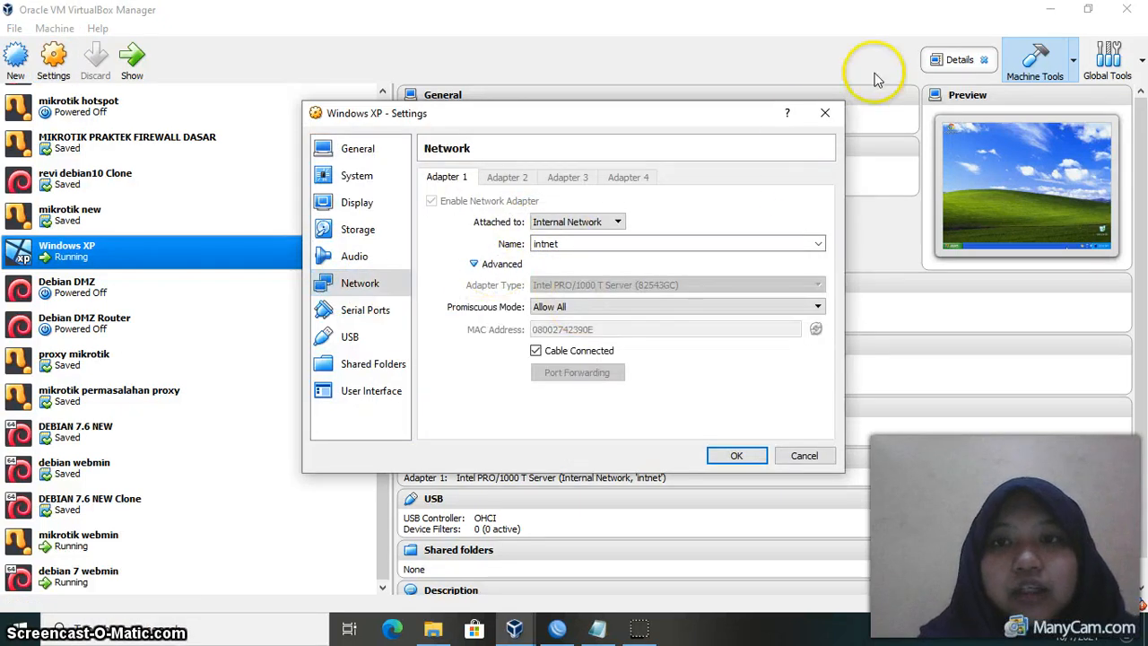
left_click(826, 115)
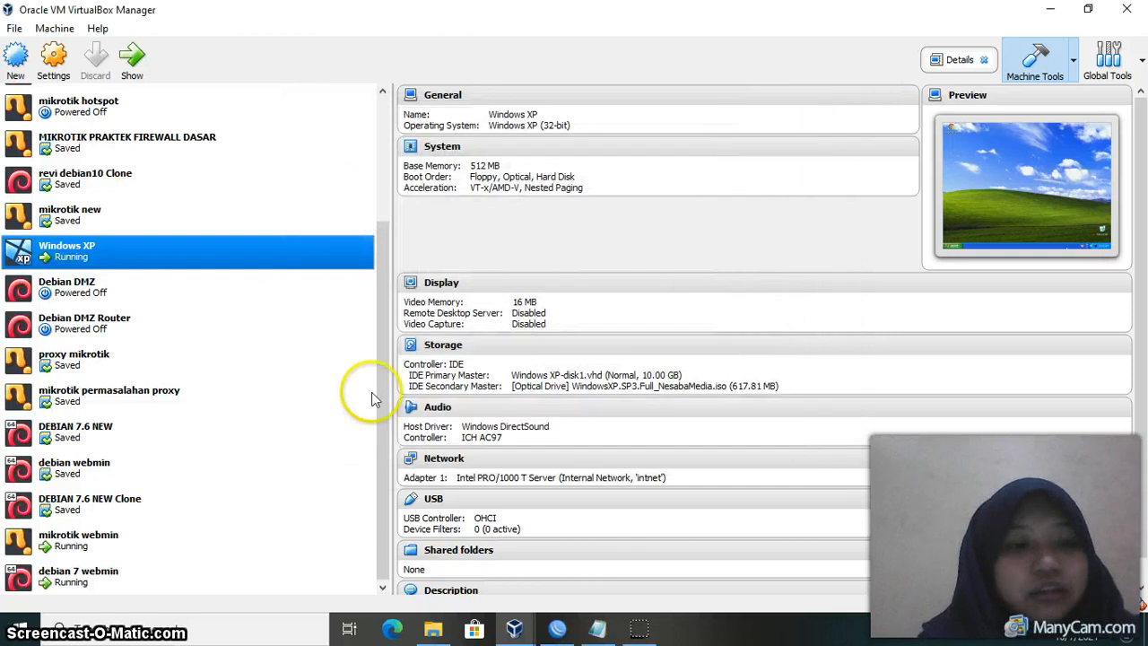
Review the network settings of Adapters 1, 2 and 3 on the mikrotik webmin machine, including the advanced options.
left_click(184, 535)
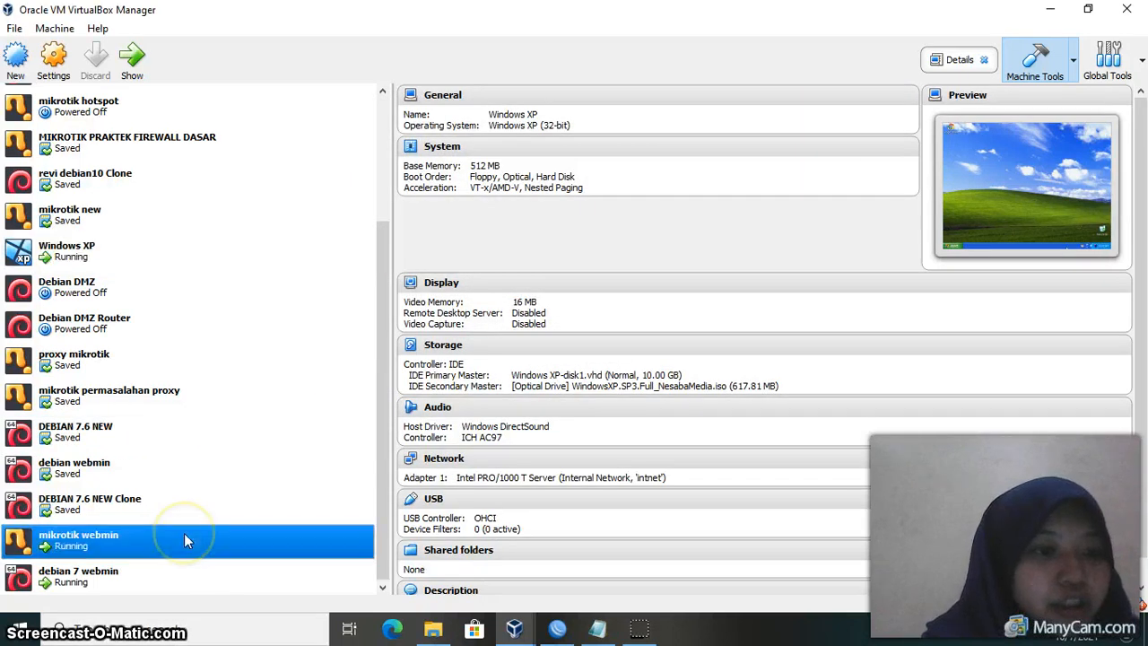
left_click(63, 67)
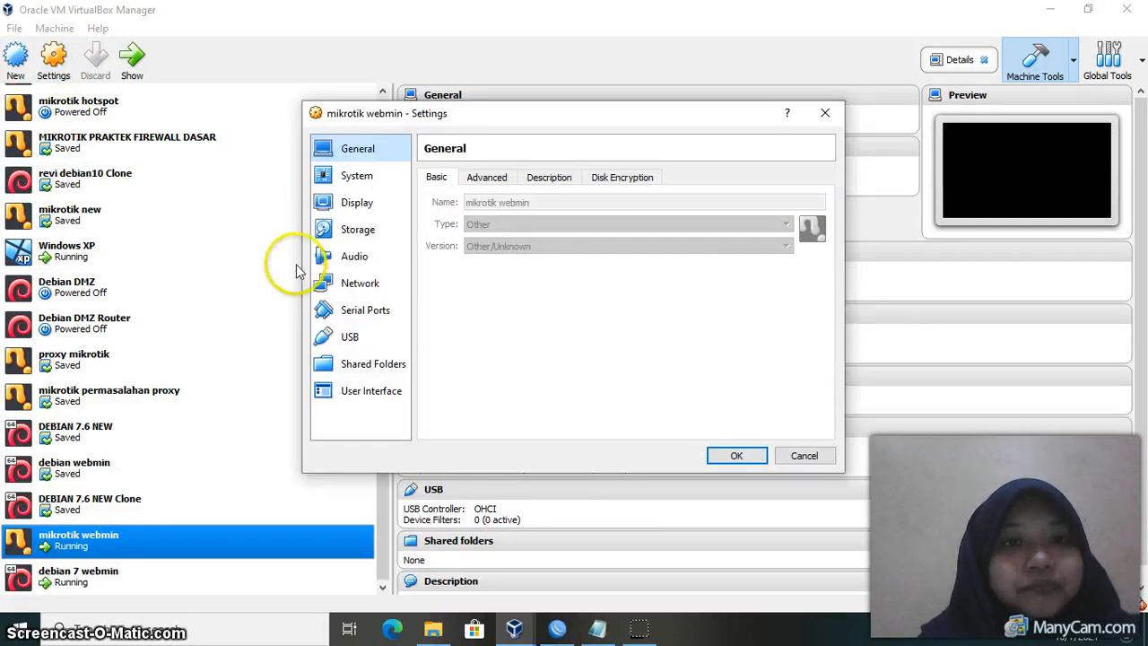
left_click(347, 292)
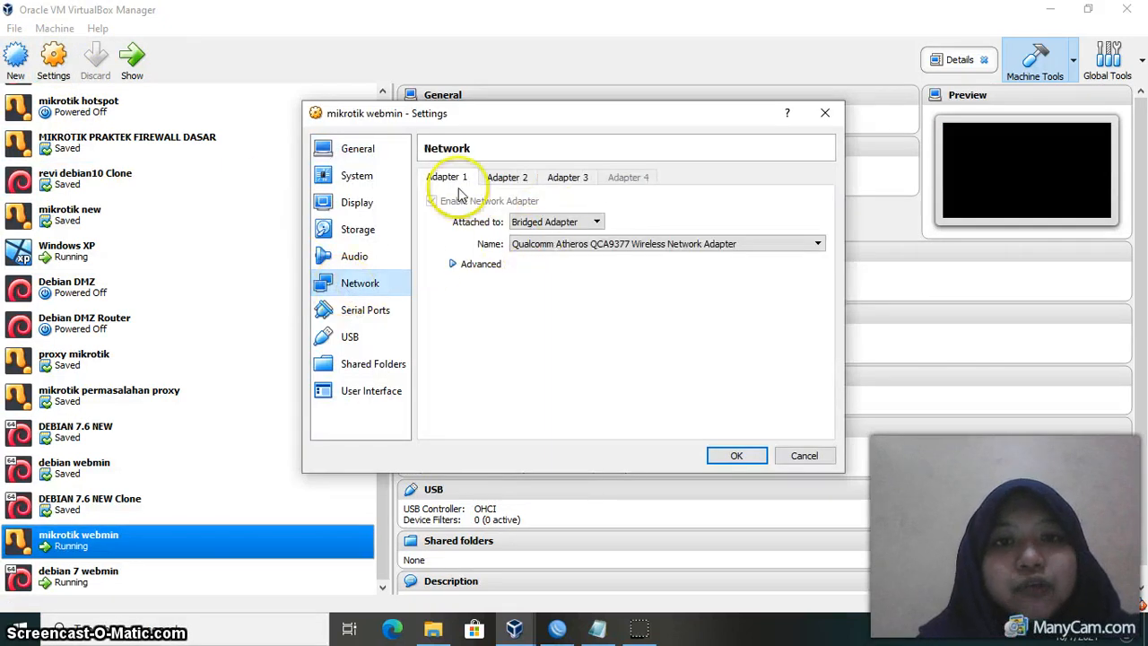
left_click(480, 265)
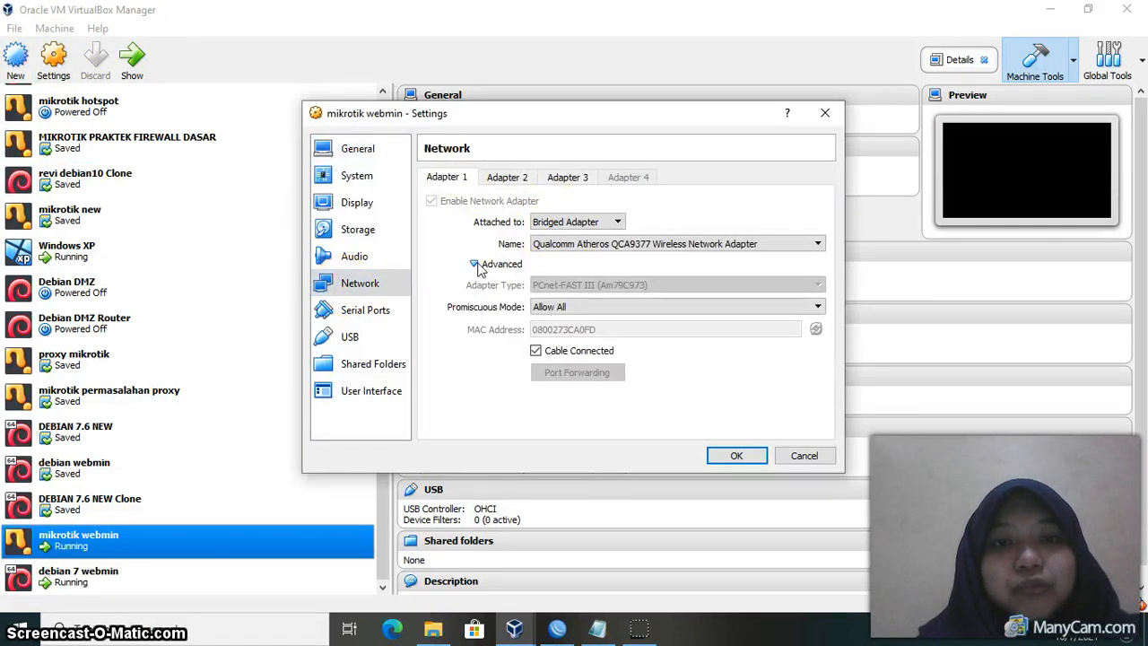
left_click(516, 178)
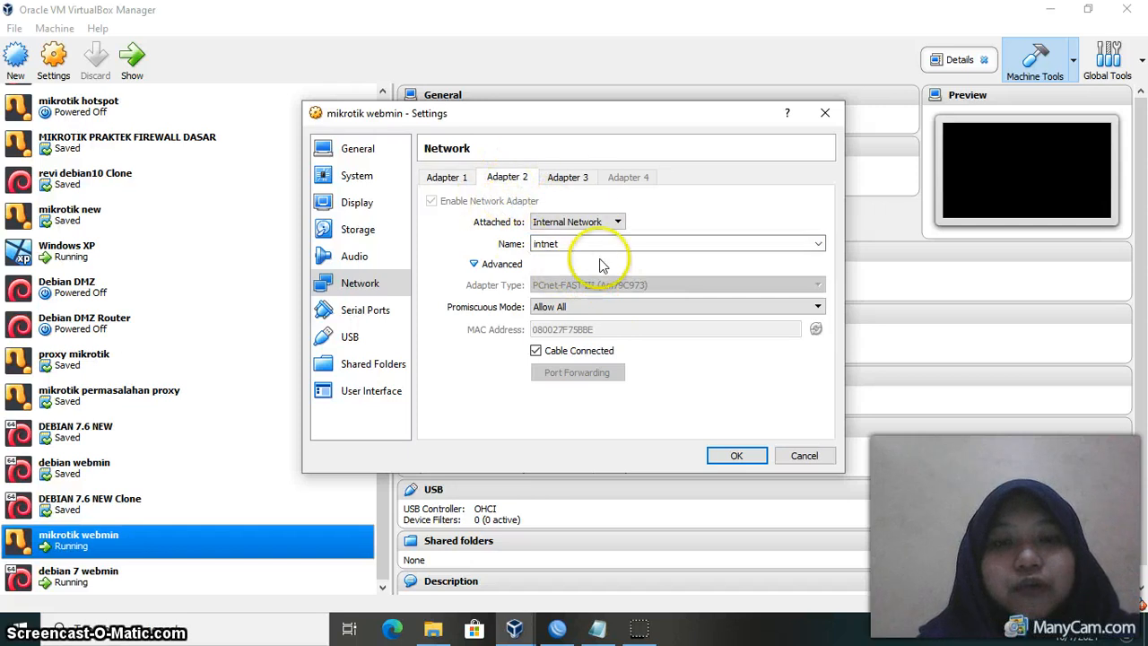
left_click(569, 177)
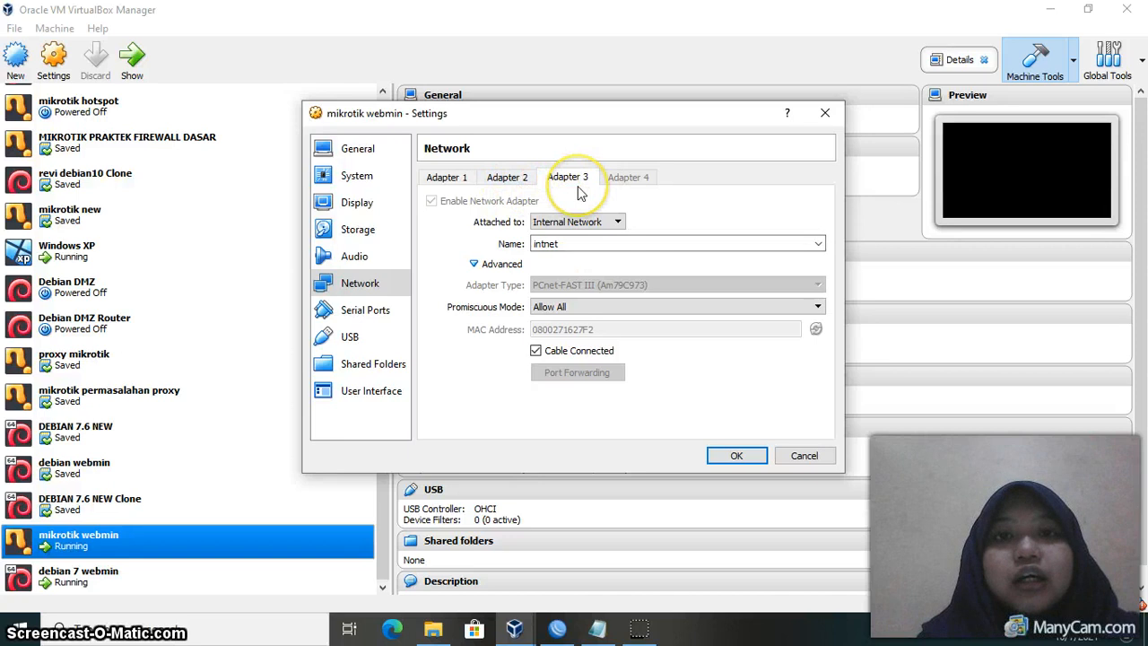
left_click(825, 114)
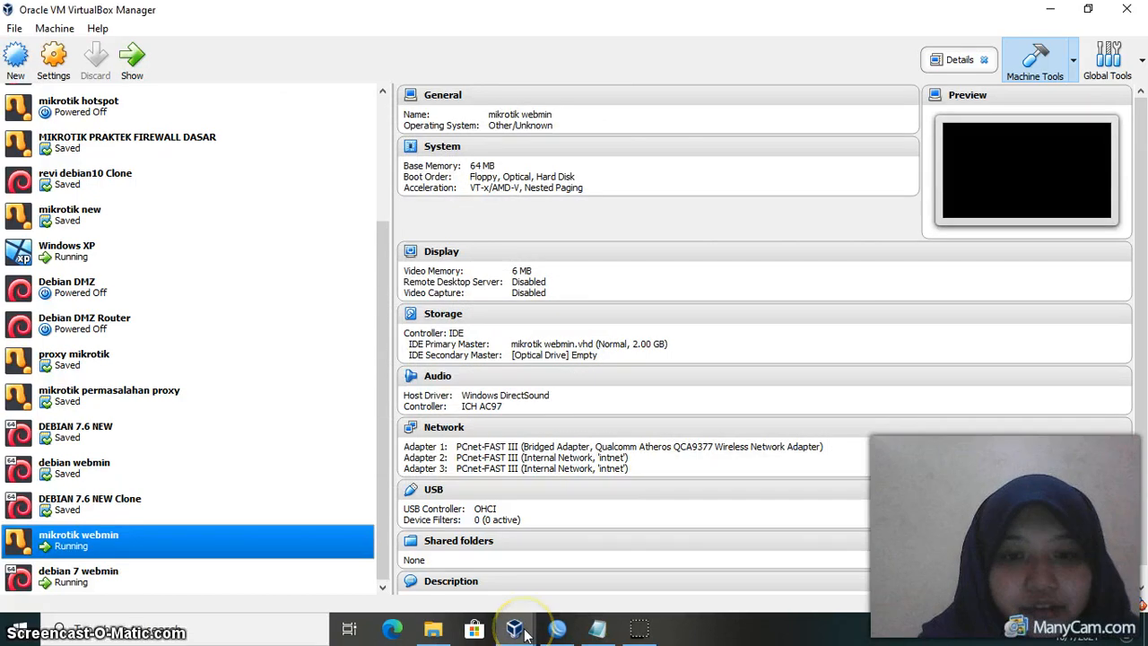
Check the router's IP addresses in the mikrotik webmin console and WinBox's address list, viewing the blank new-address form without saving.
mouse_move(527, 634)
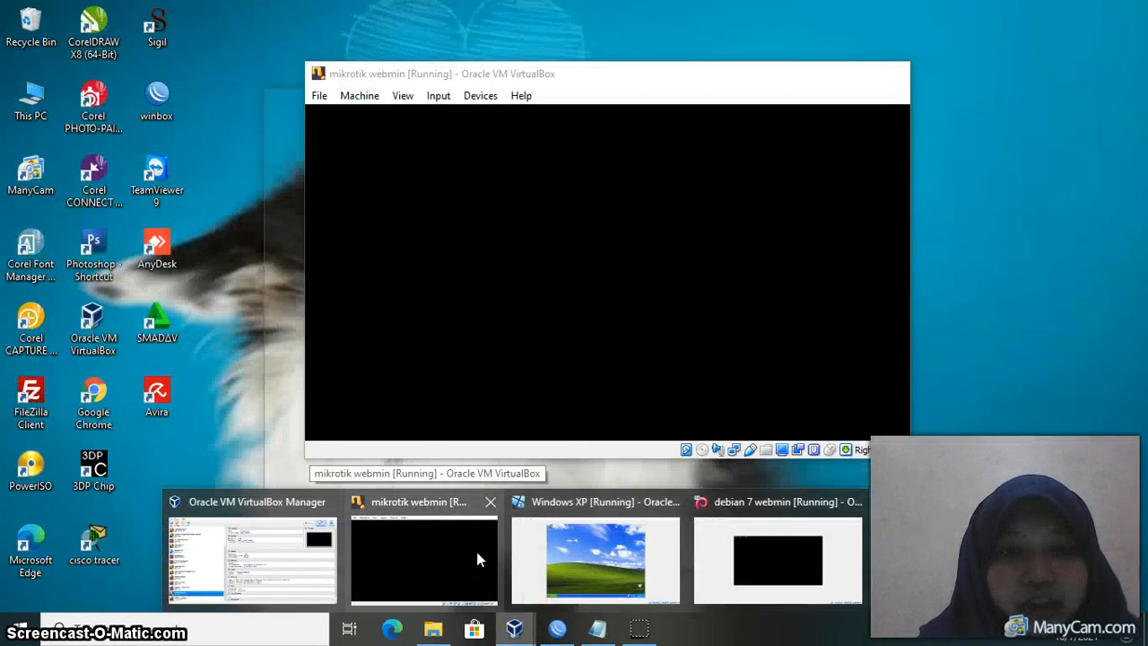
left_click(476, 551)
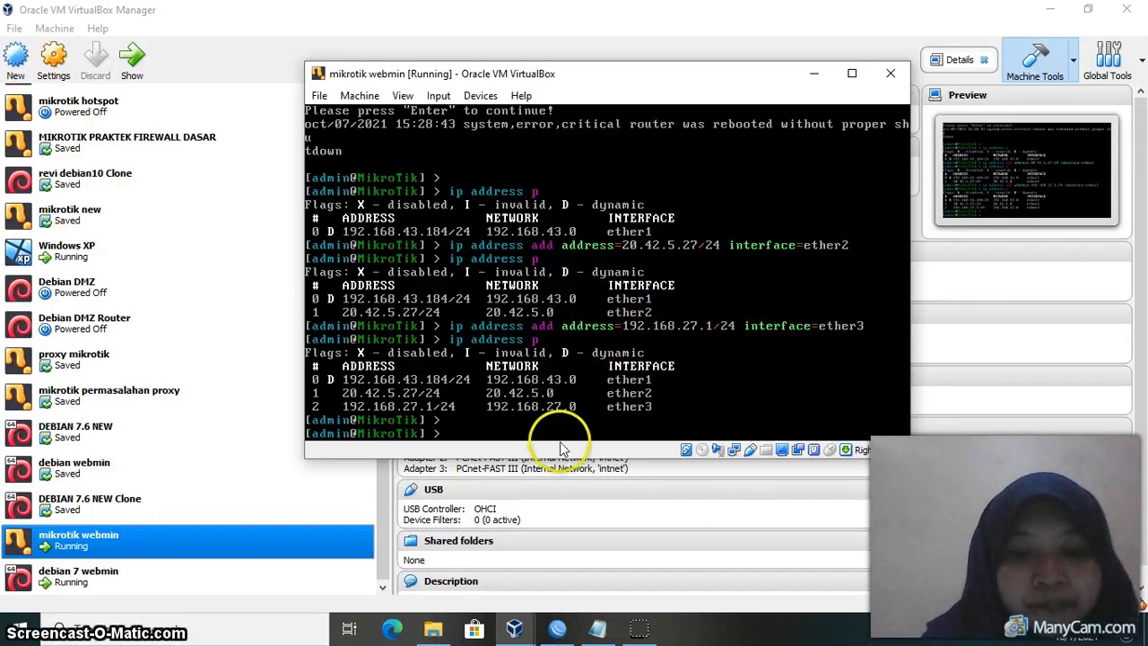
mouse_move(557, 624)
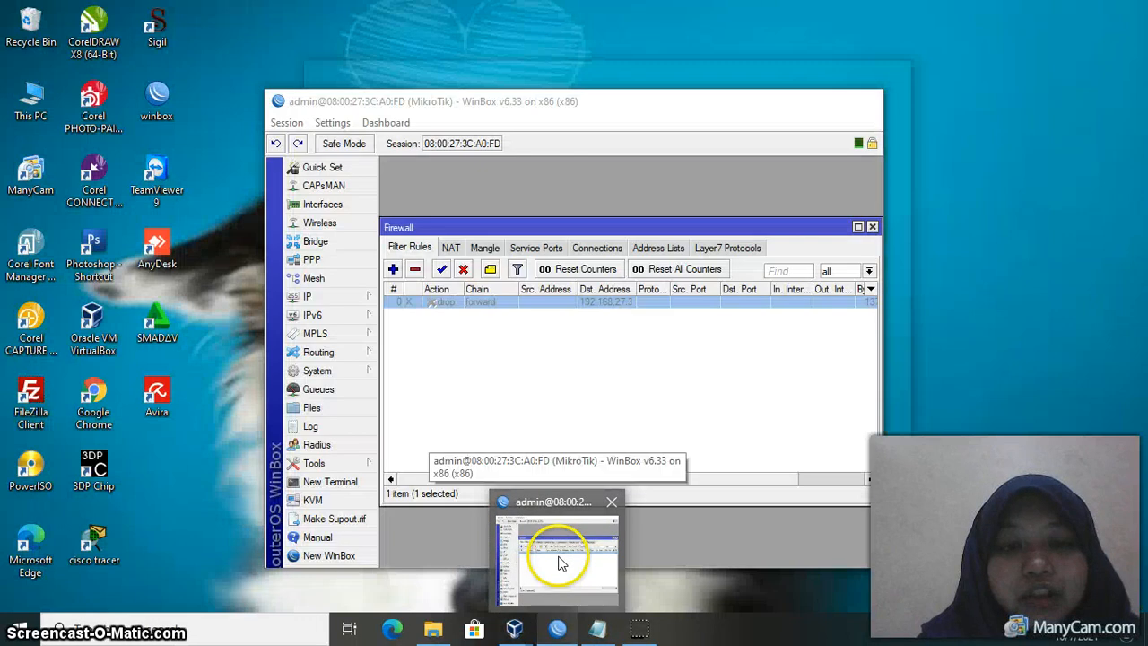
left_click(560, 563)
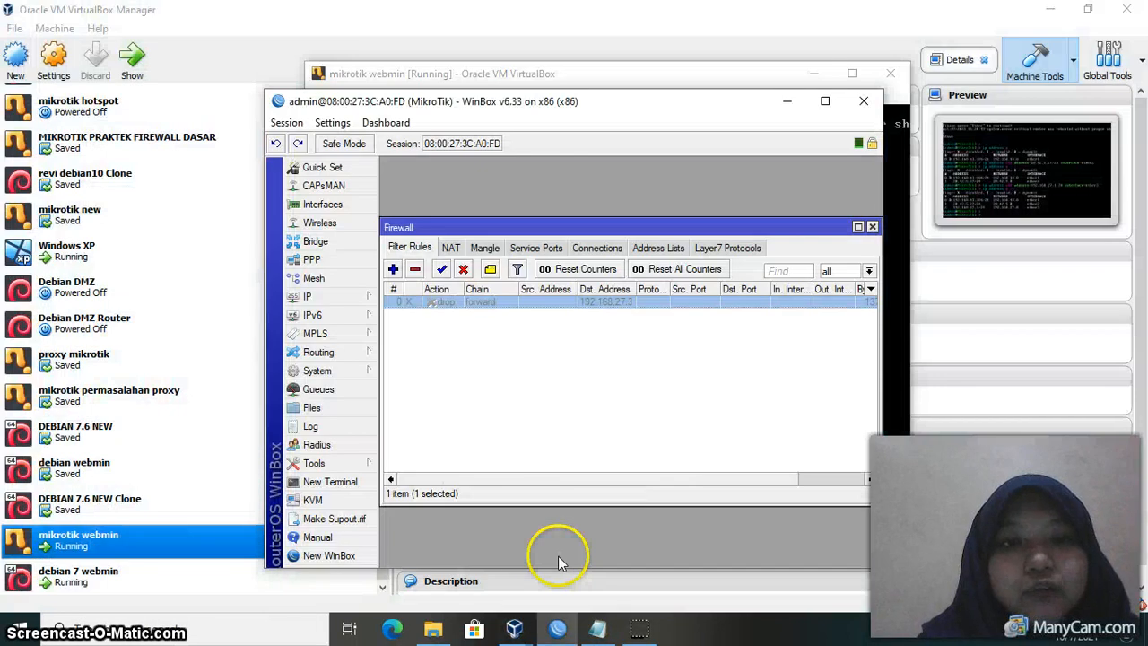
left_click(368, 305)
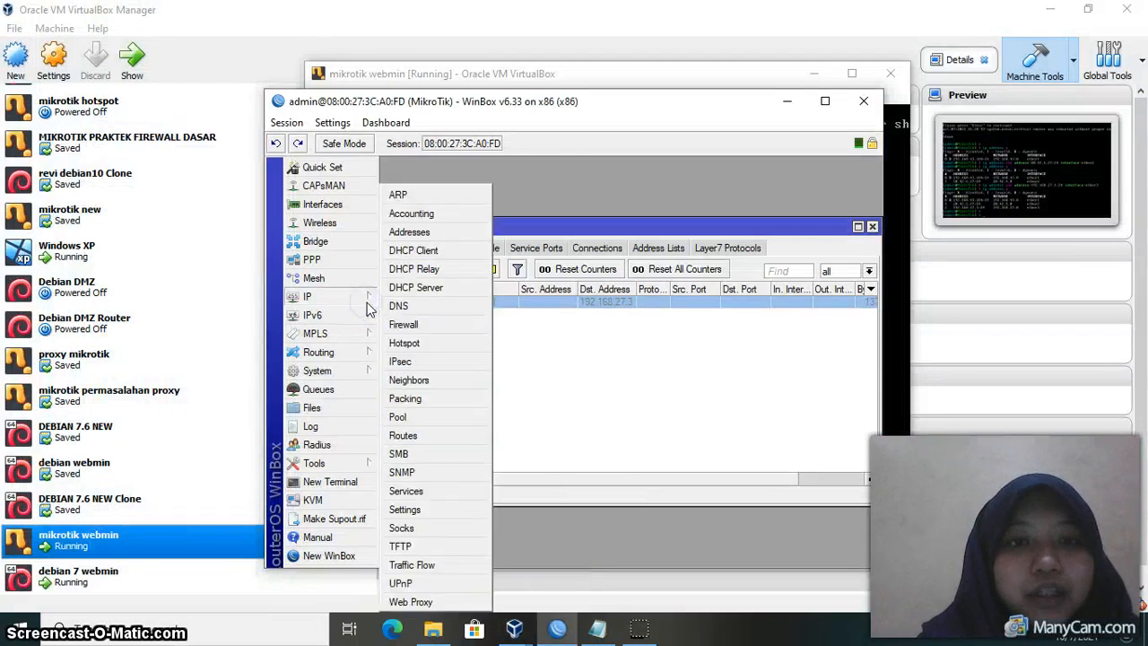
left_click(425, 232)
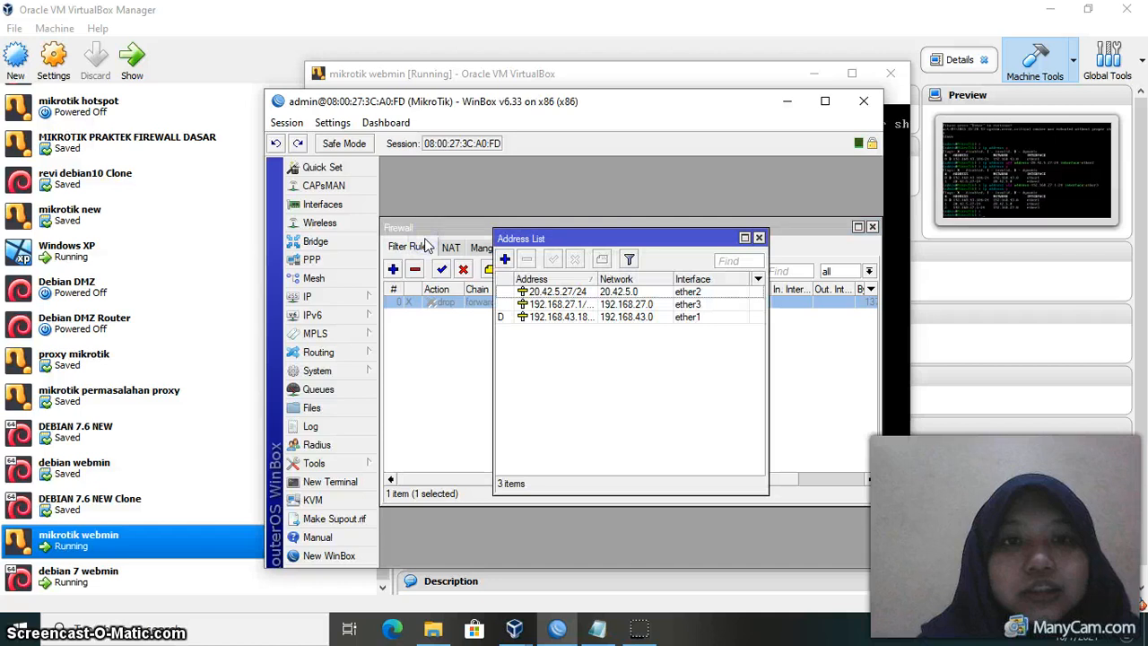
left_click(505, 261)
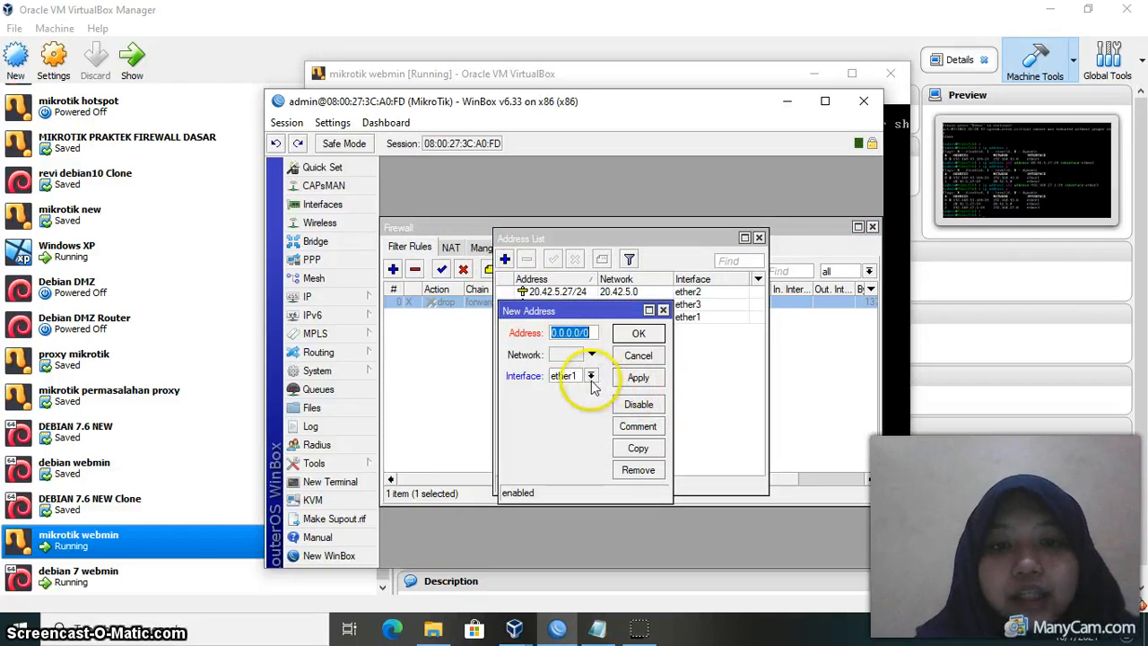
left_click(663, 310)
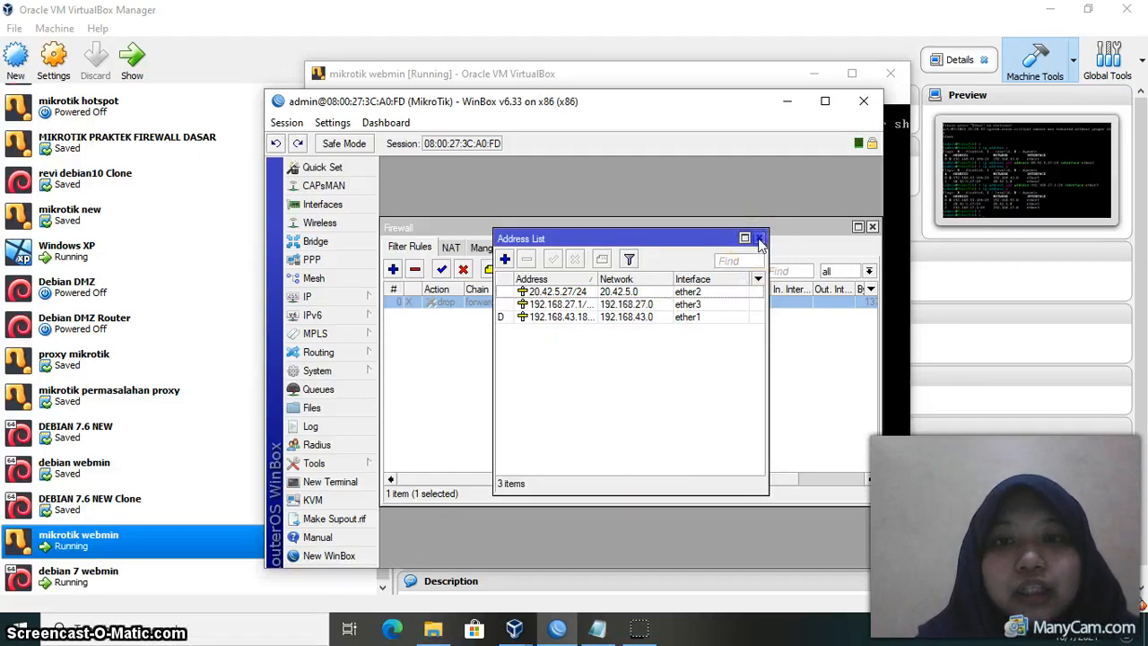
left_click(759, 238)
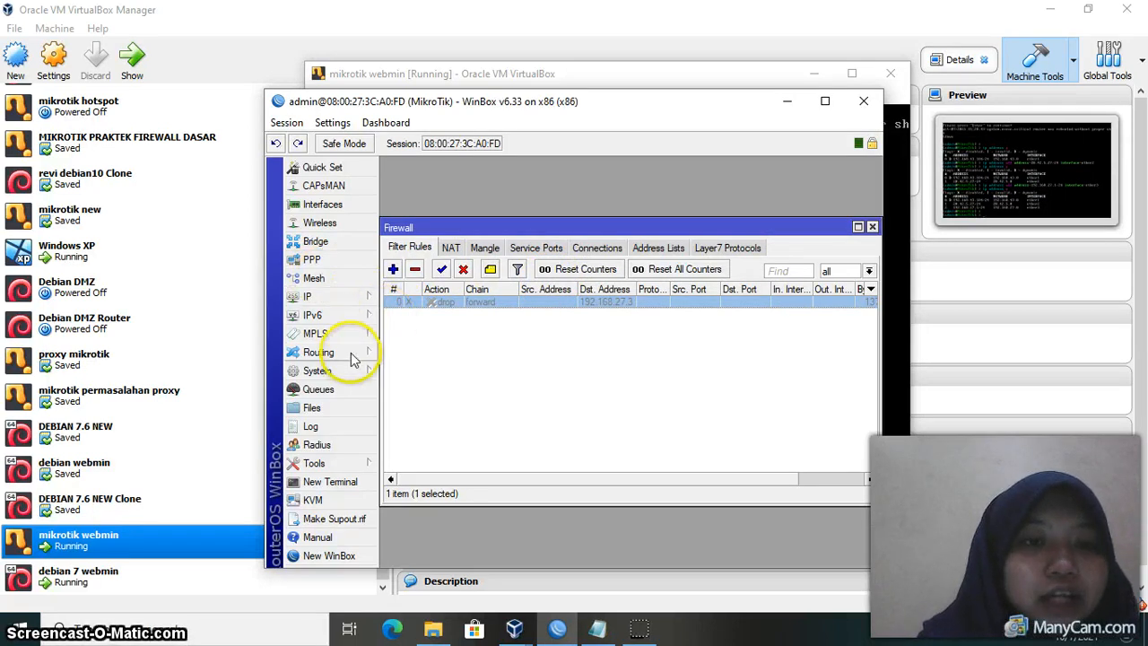
Examine the general and action settings of the existing srcnat rule in the firewall's NAT list.
left_click(450, 249)
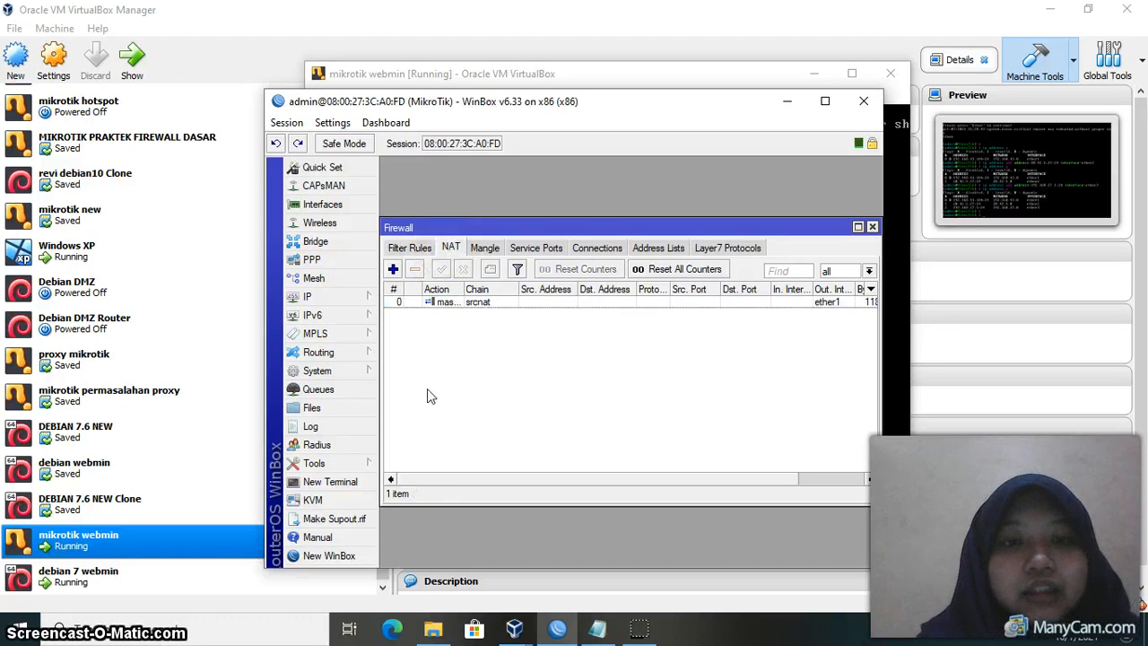
double_click(432, 302)
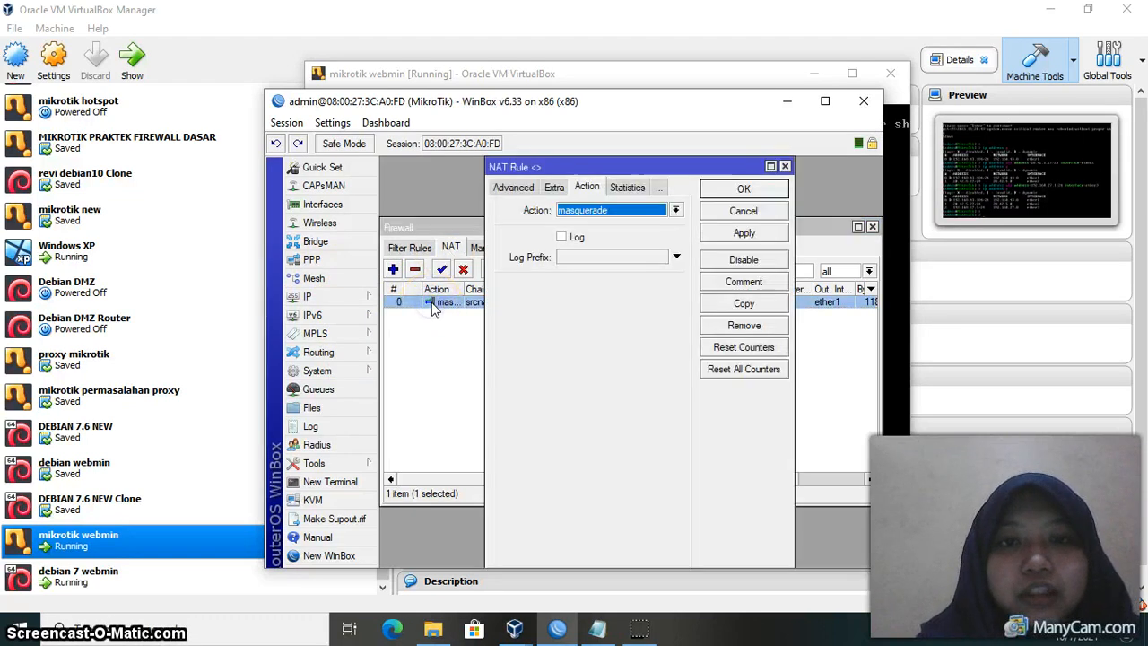
left_click(527, 188)
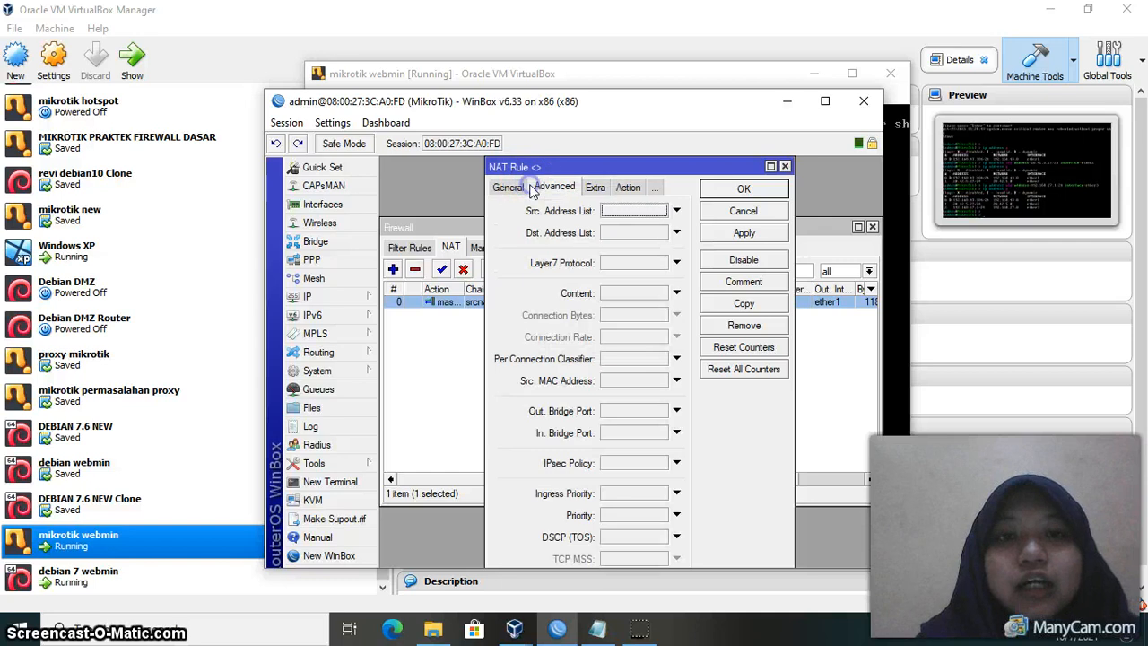
left_click(509, 187)
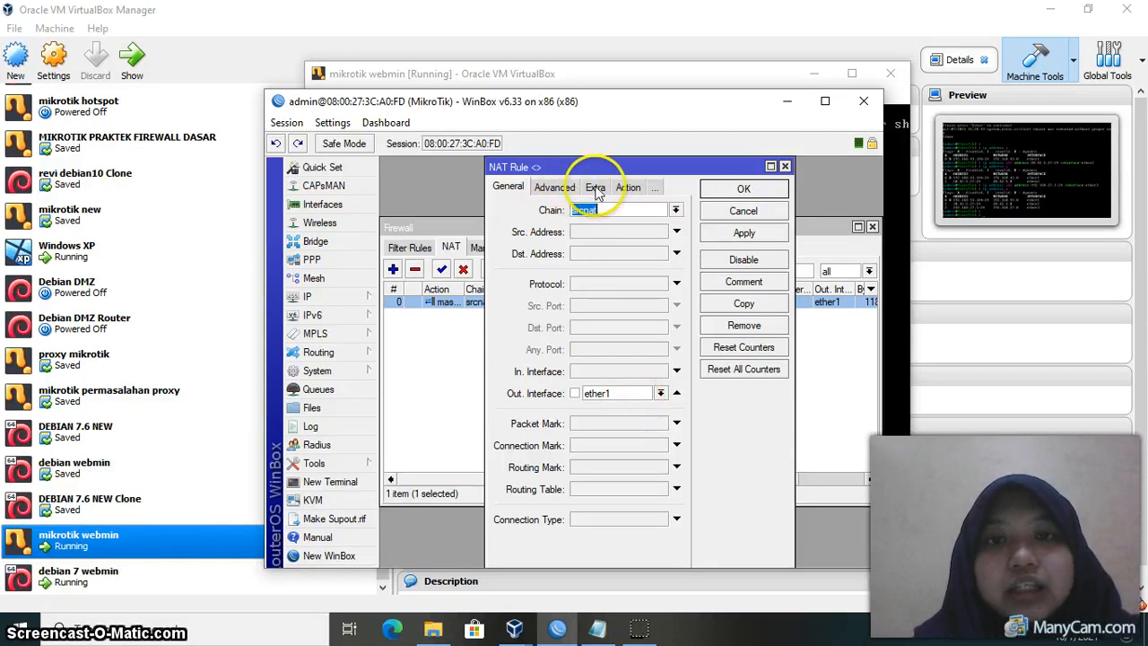
left_click(624, 191)
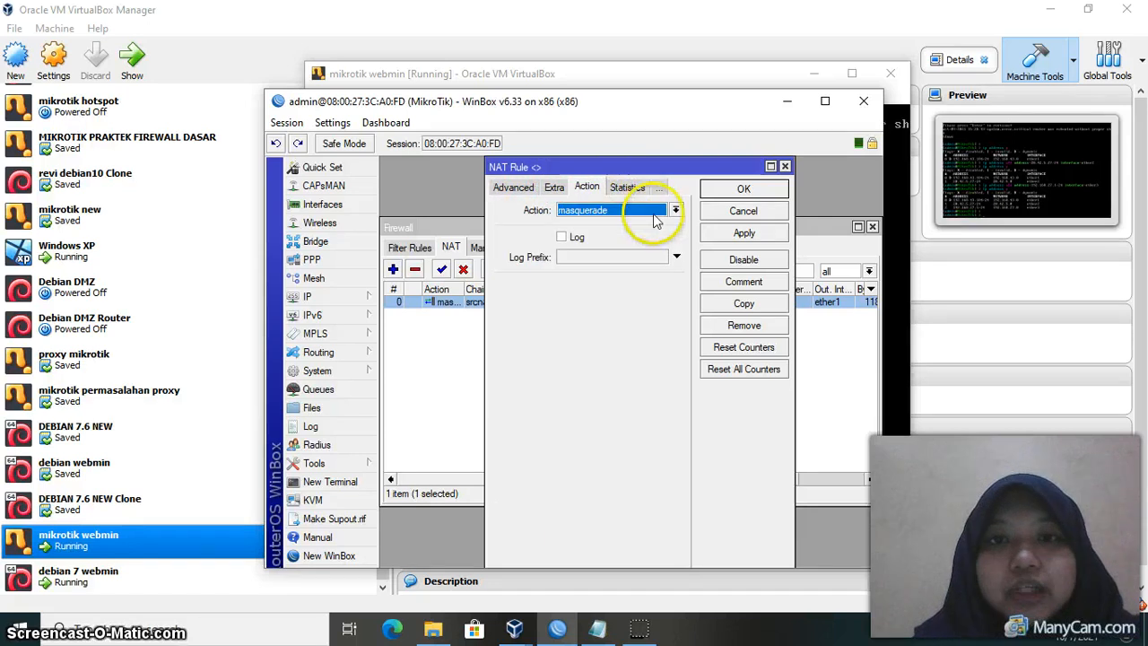
left_click(784, 166)
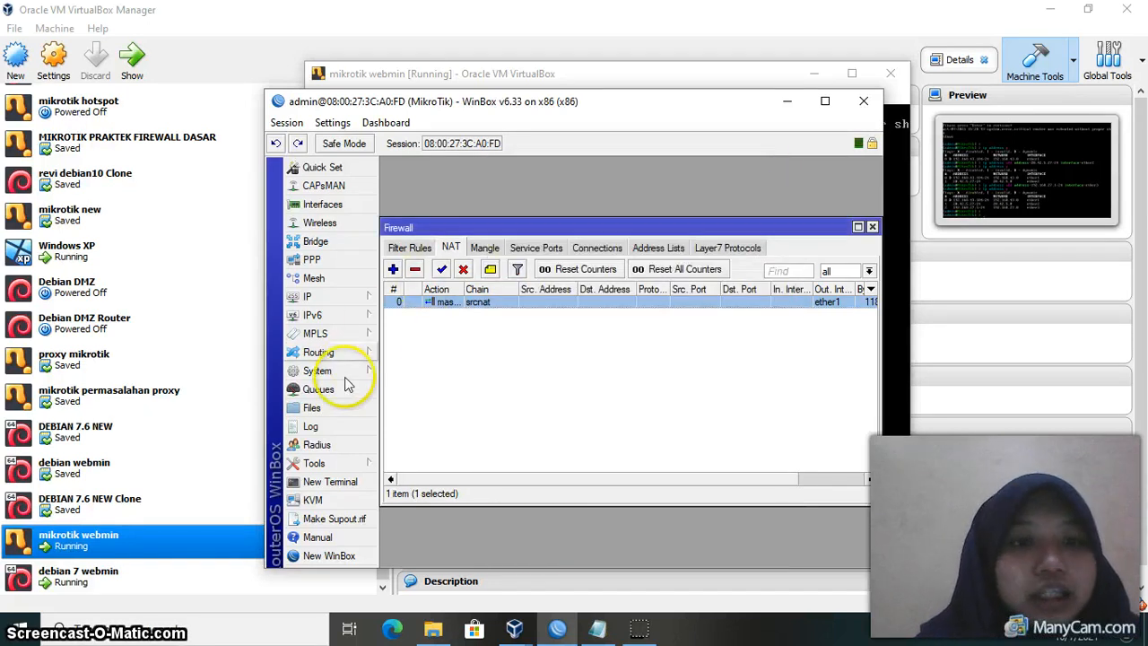
Test the router's internet connection by pinging google.com from a WinBox terminal, closing the terminal and minimizing WinBox when done.
left_click(332, 483)
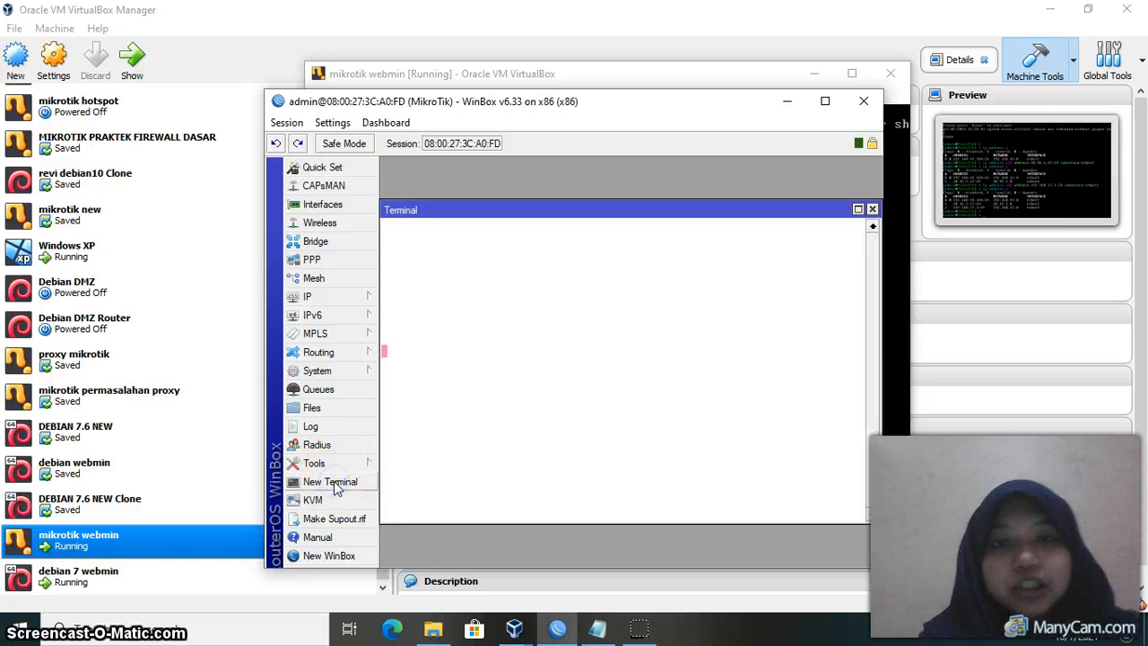
key("Return")
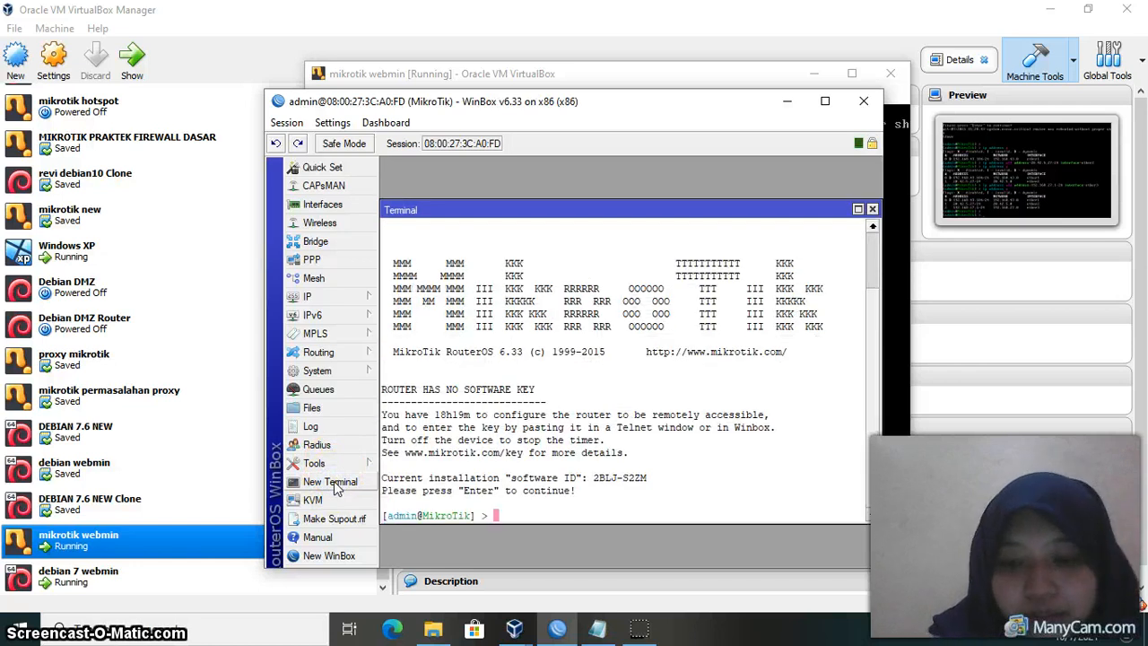
type("ping google.com")
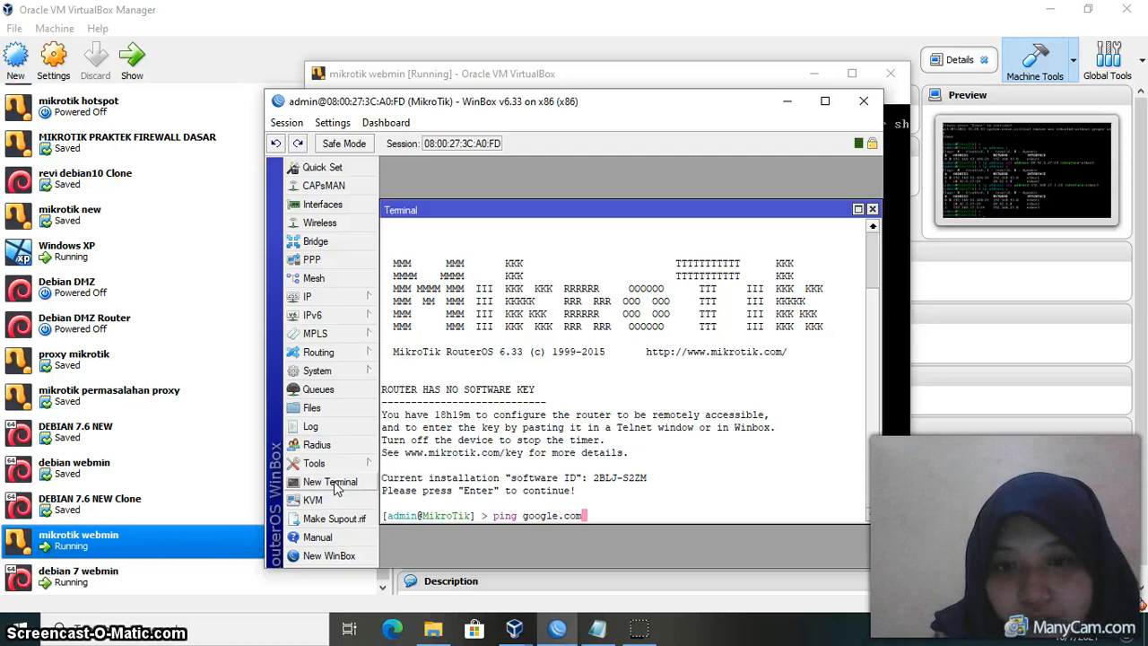
key("Return")
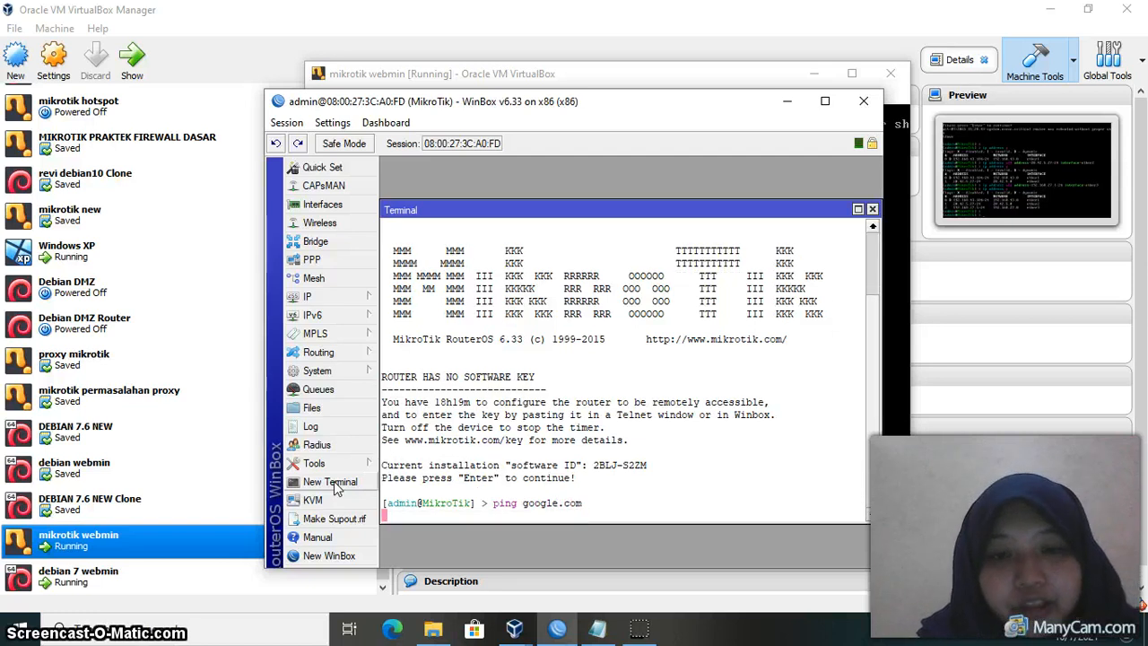
left_click(443, 532)
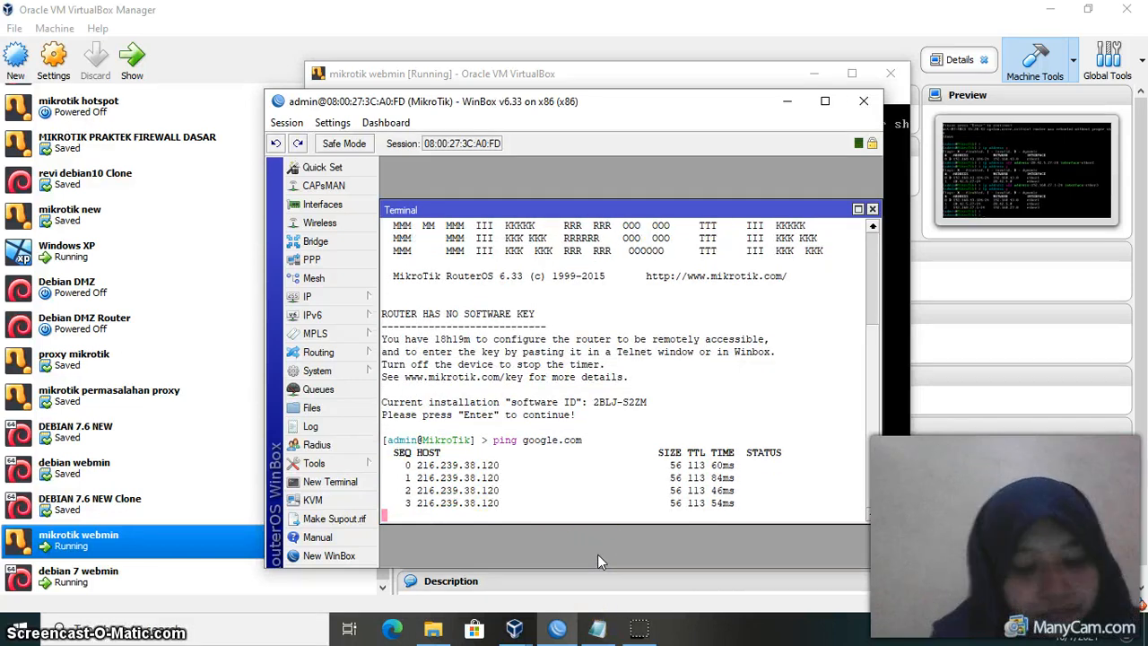
left_click(872, 209)
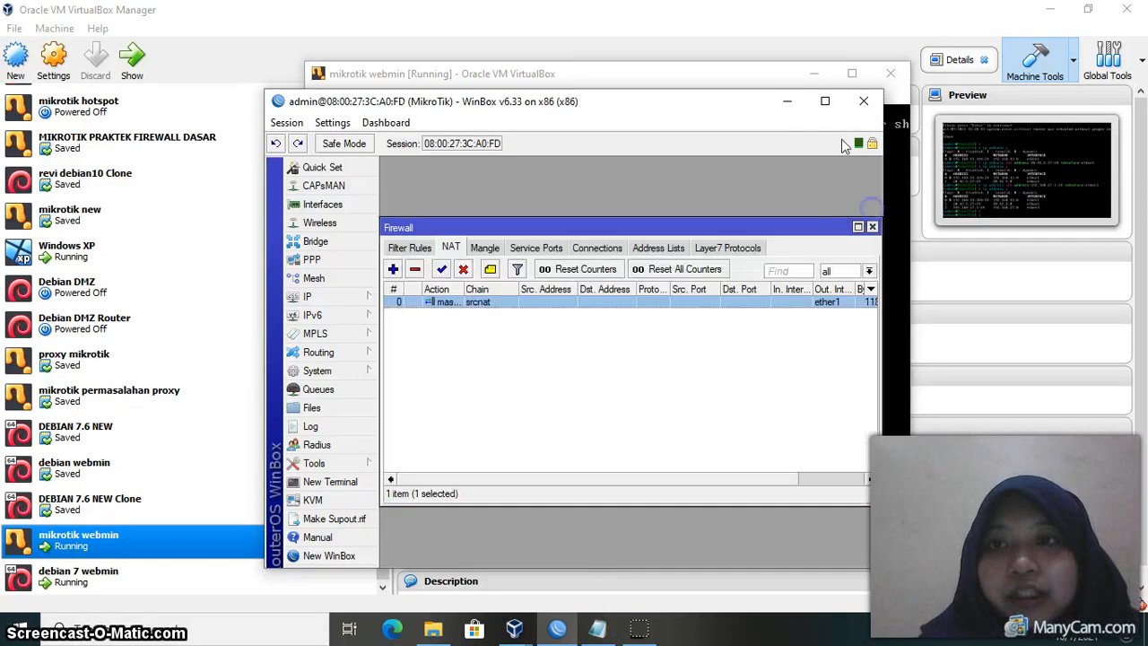
left_click(788, 101)
left_click(709, 313)
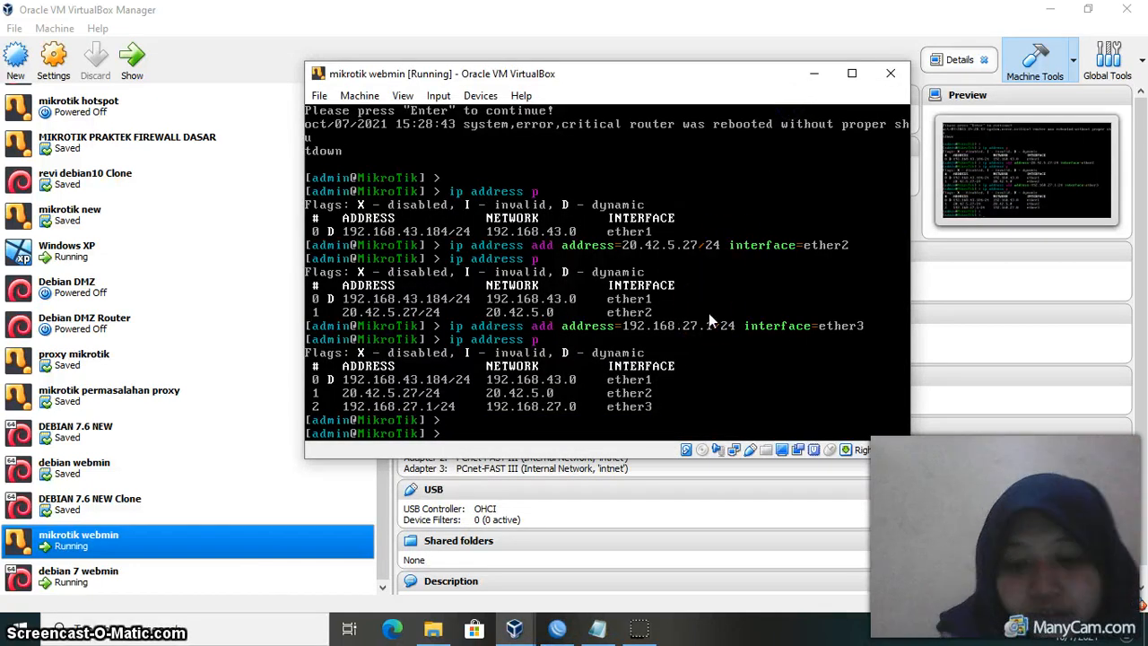
type("ip")
key("BackSpace")
key("BackSpace")
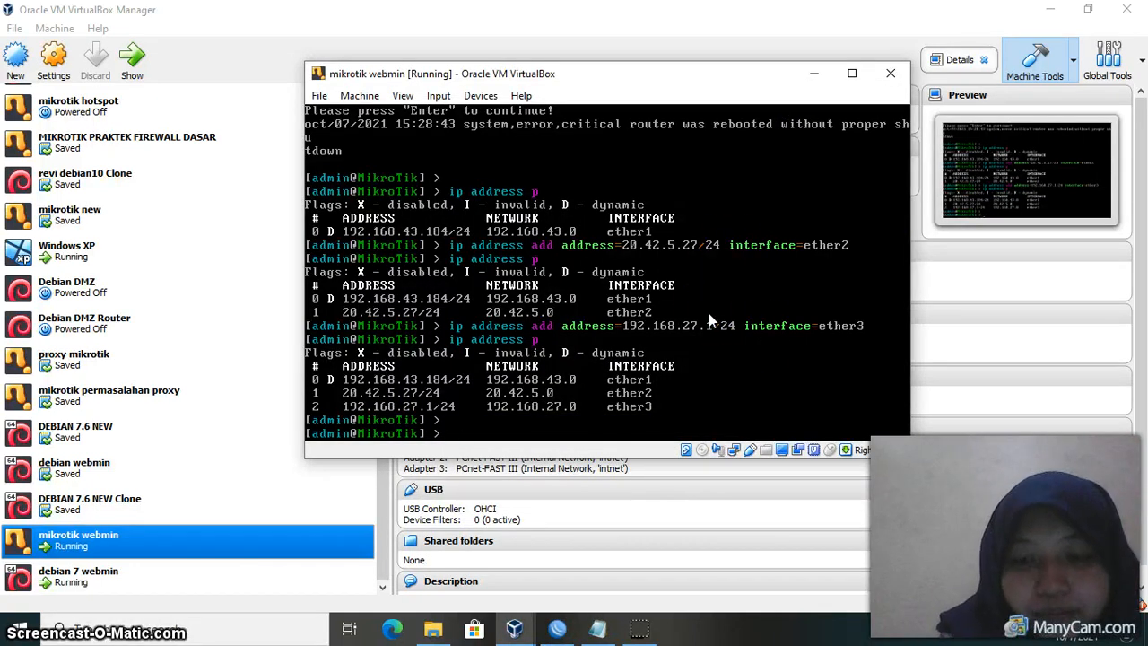
Switch to the debian 7 webmin machine and review /etc/network/interfaces in nano, exiting without changes.
mouse_move(514, 626)
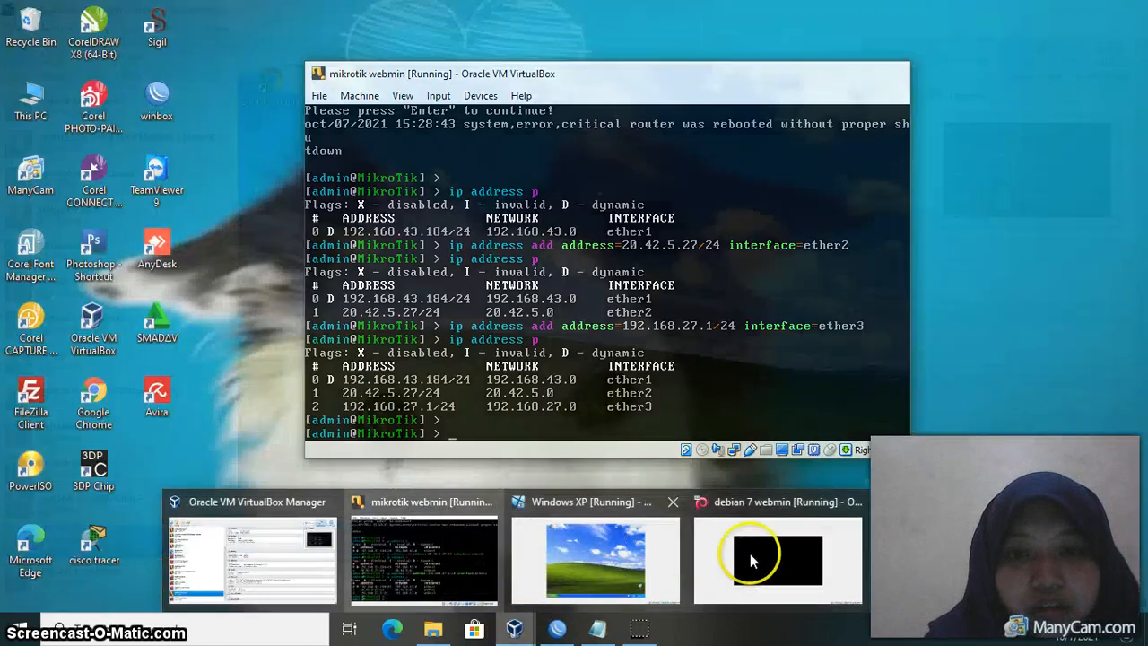
left_click(751, 559)
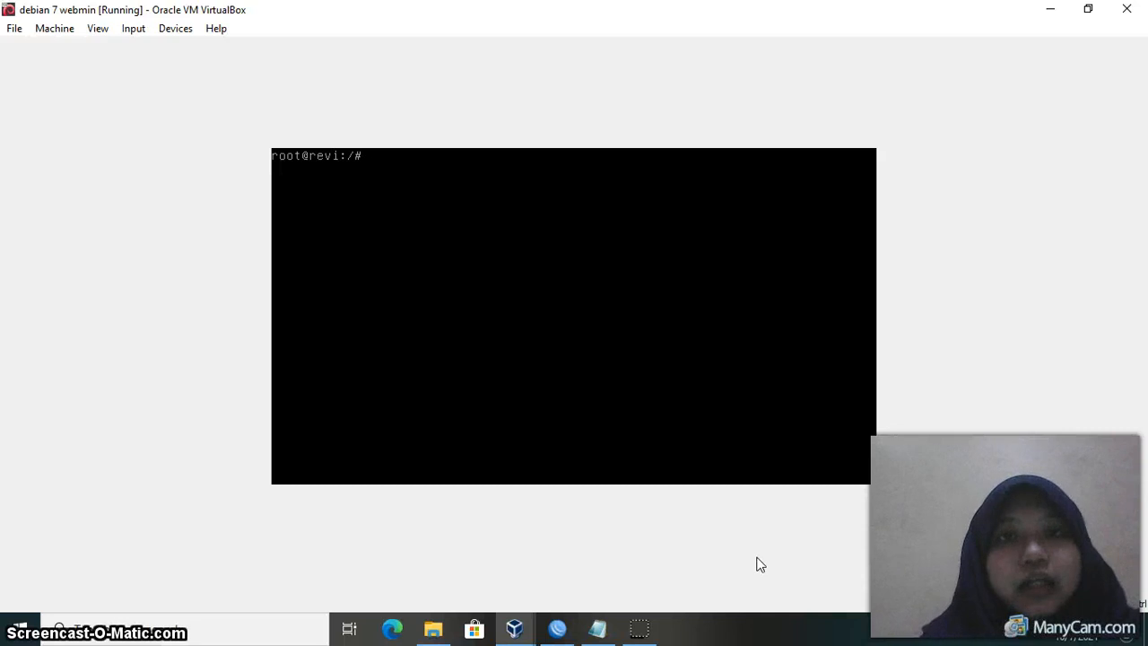
type("nano /etc/network")
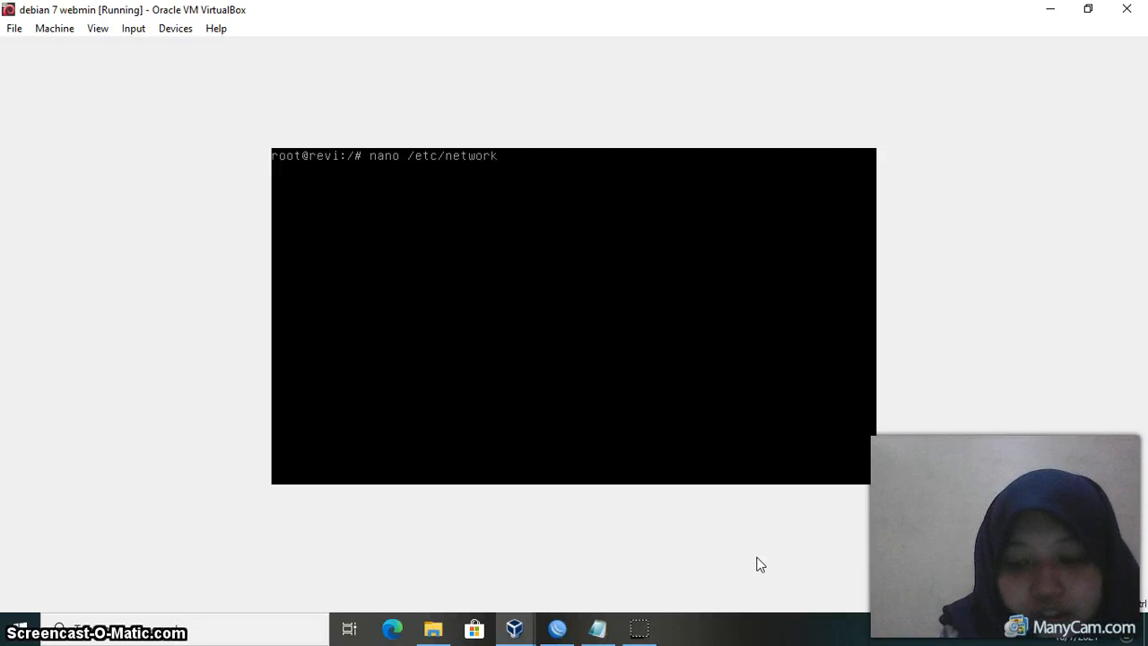
type("/interfaces")
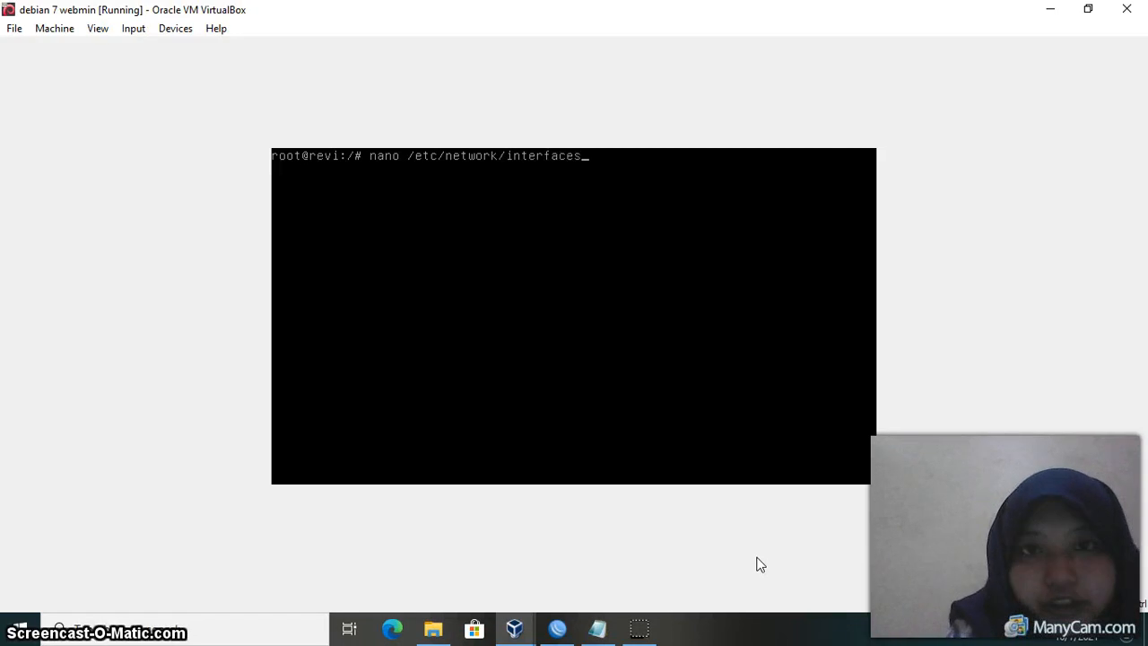
key("Return")
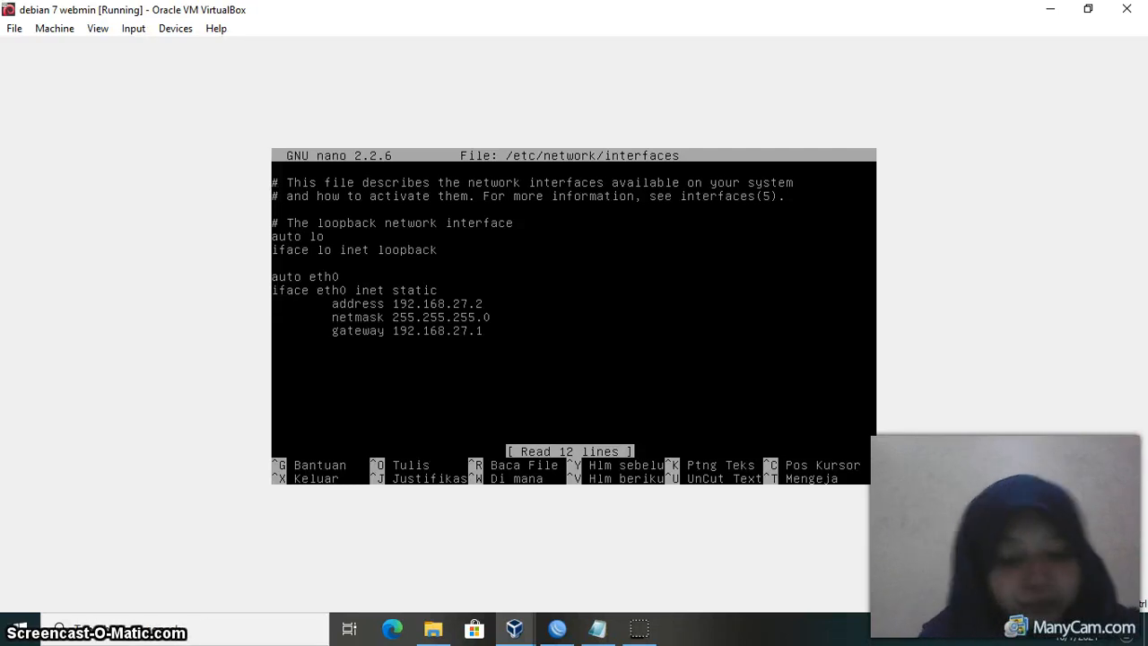
key("ctrl+x")
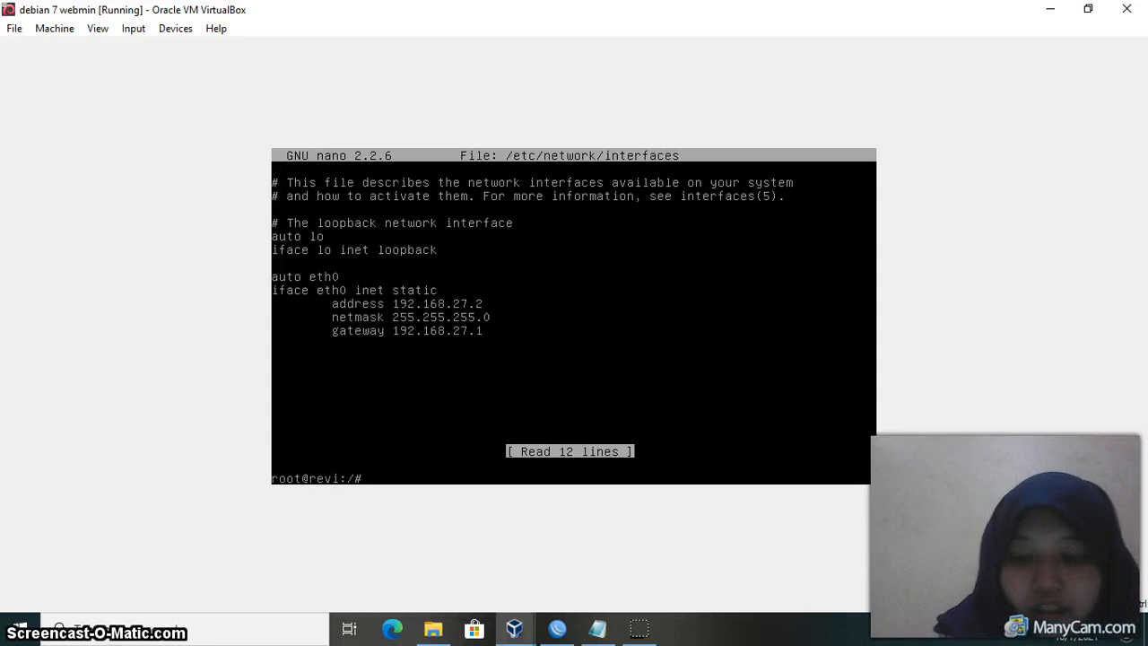
Restart the Debian networking service with /etc/init.d/networking restart and list the interface addresses with ip a.
type("/etc/ini")
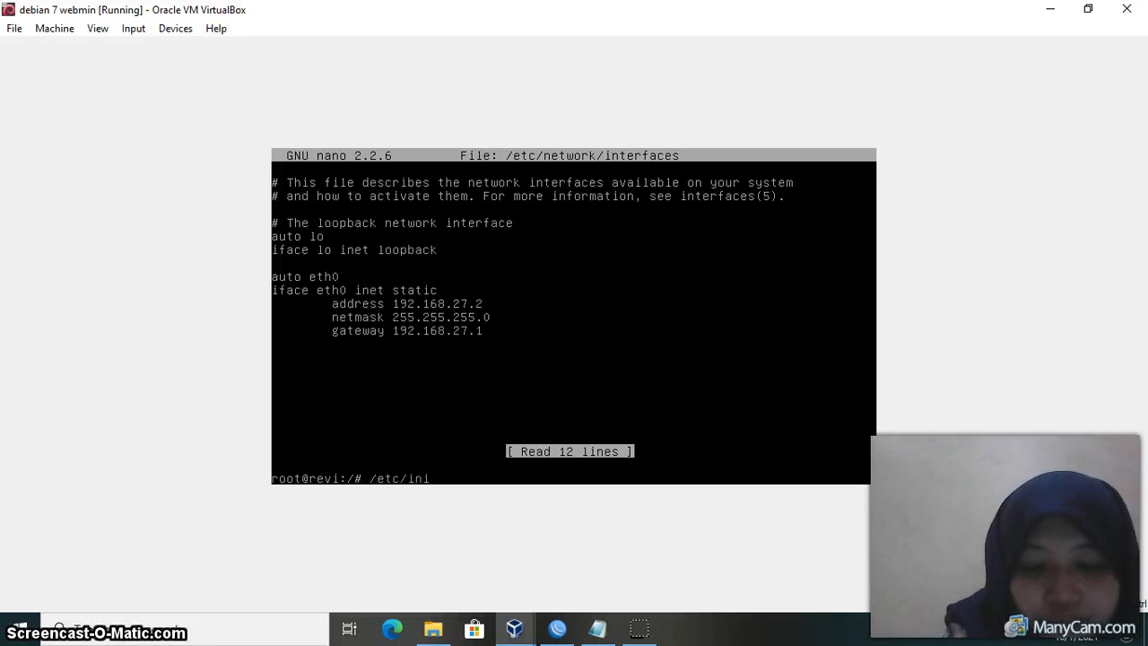
type("t.d/networking re")
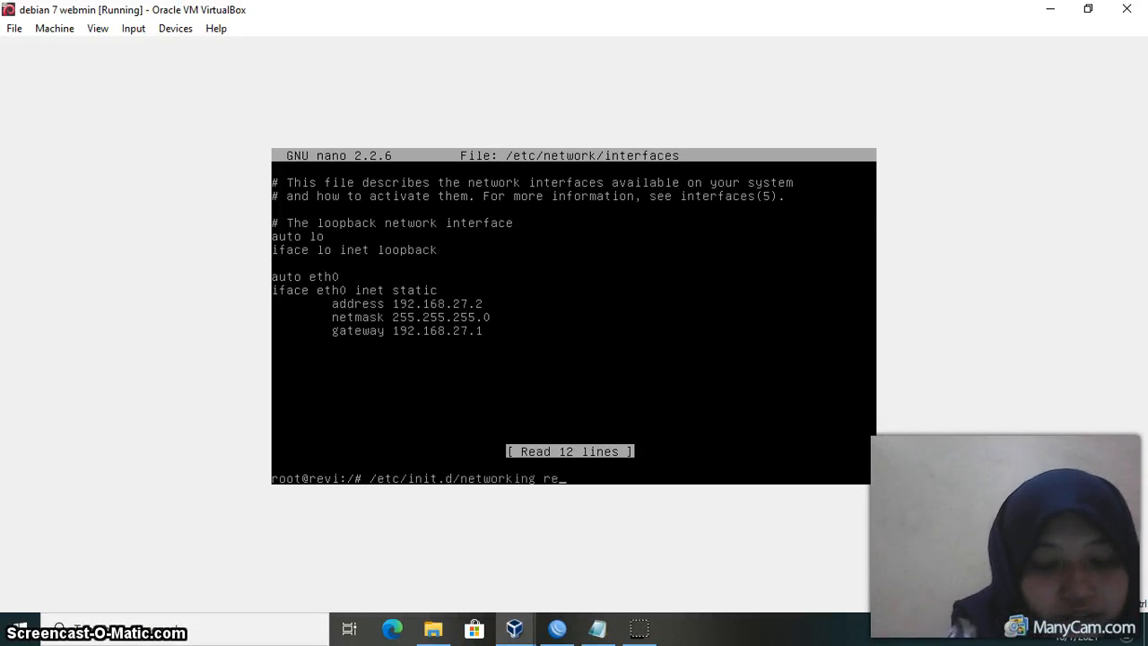
type("start")
key("Return")
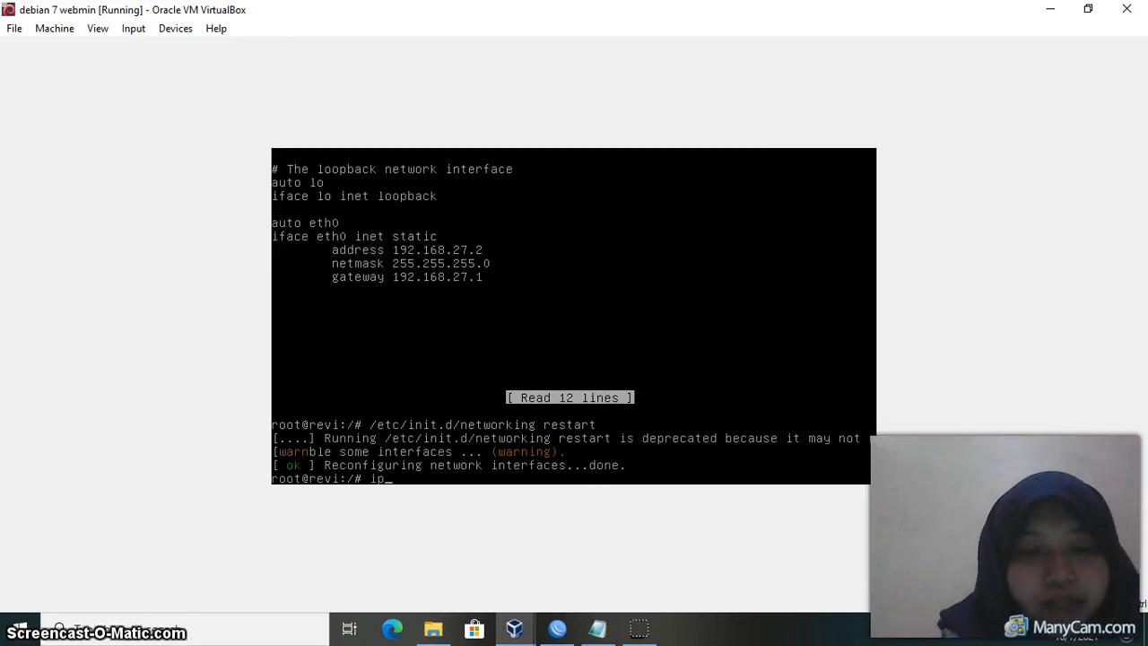
type("ip a")
key("Return")
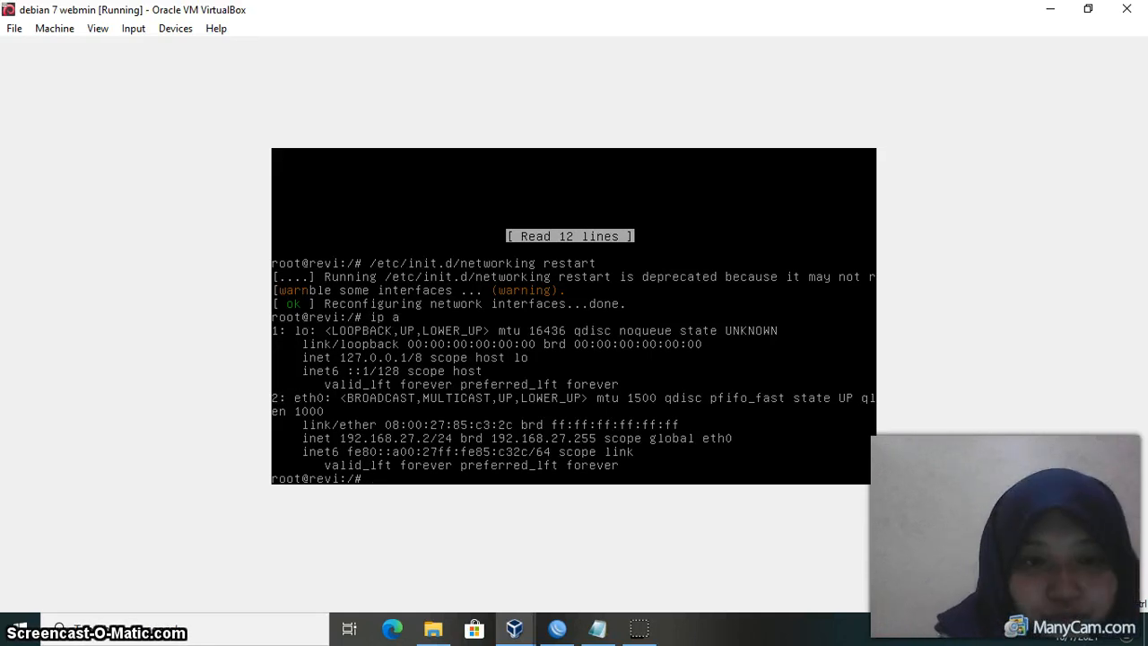
Review the DNS nameserver entry in /etc/resolv.conf with nano on the Debian machine, exiting without changes.
type("o /etc/resol")
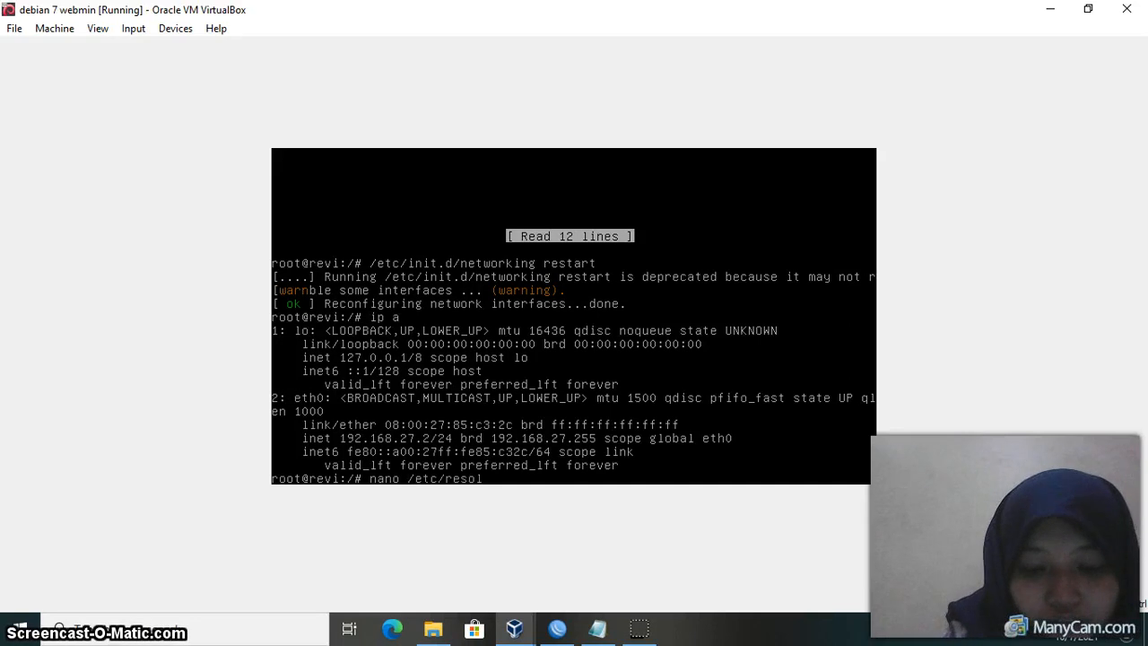
type("v.conf")
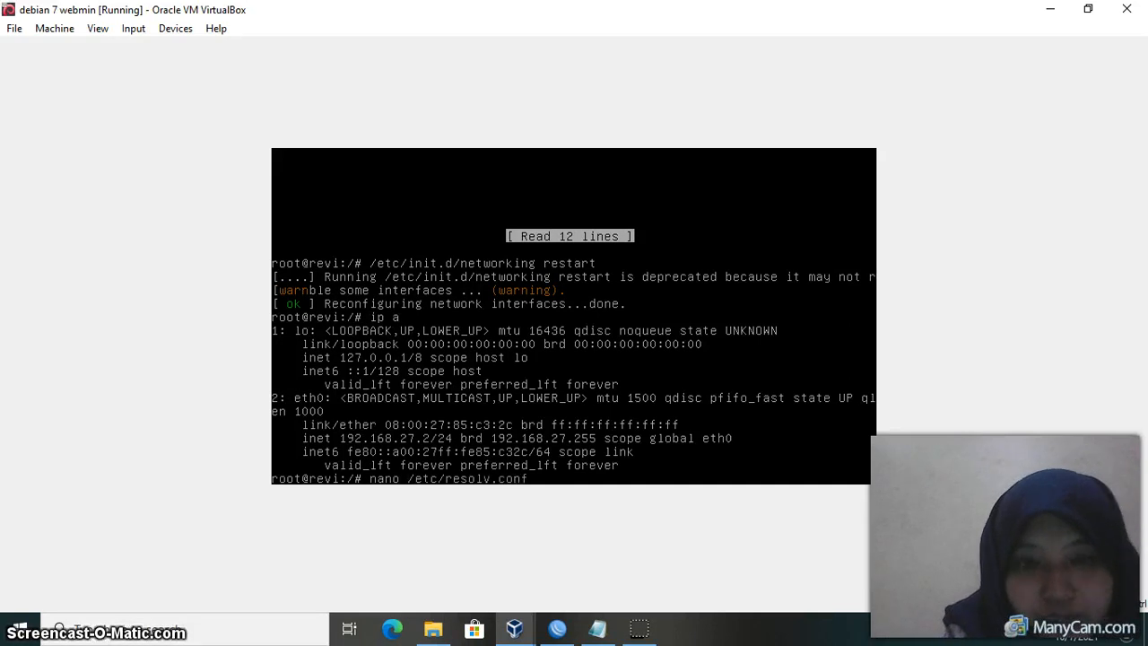
key("Return")
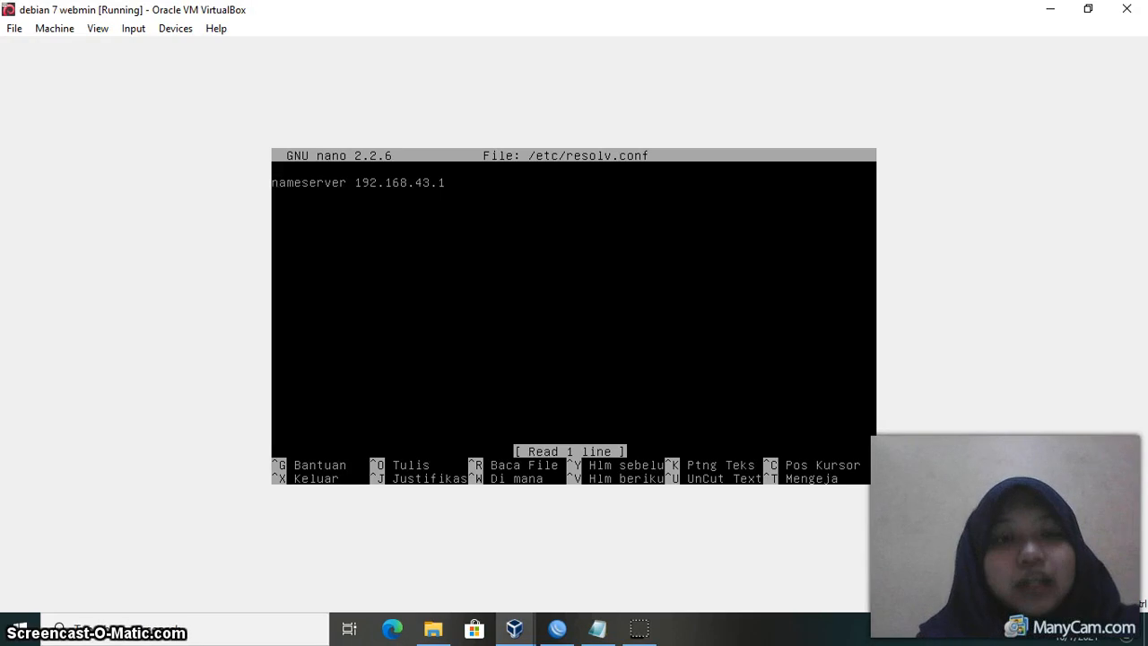
key("ctrl+x")
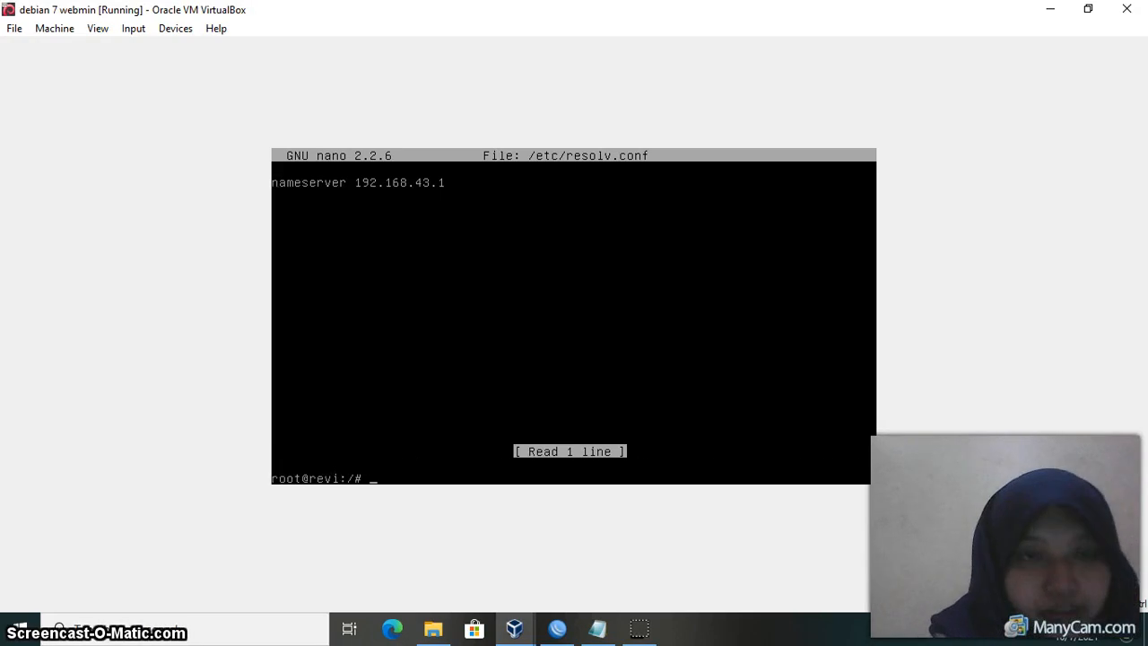
Test the Debian machine's internet connection by pinging google.com, stopping the ping after a few replies.
left_click(464, 422)
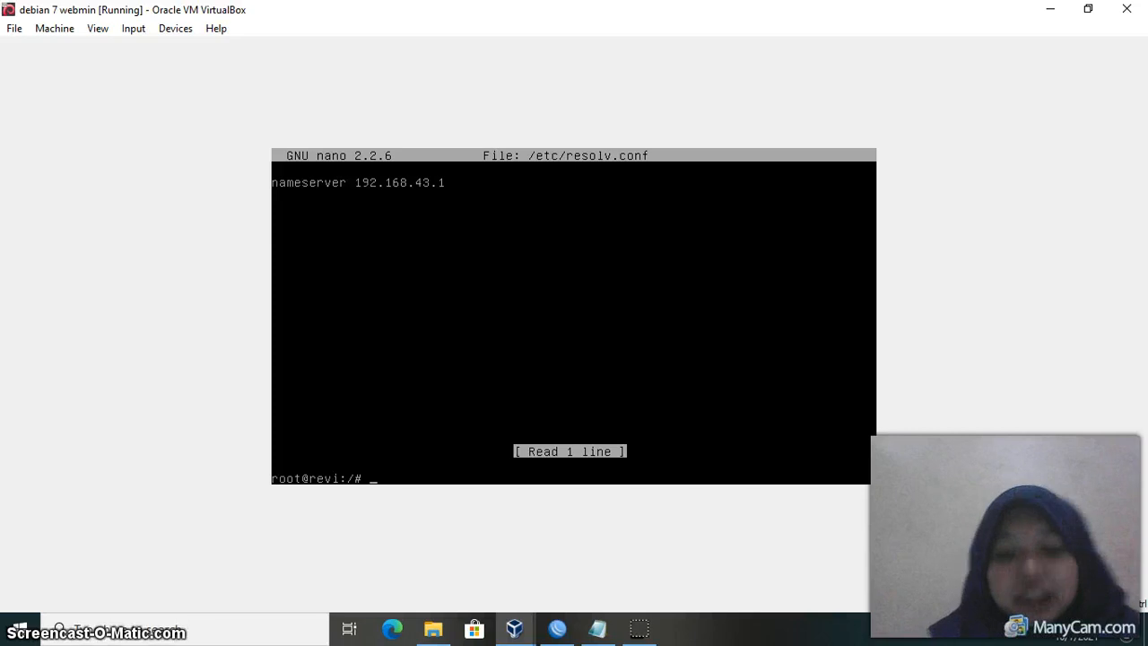
type("pi")
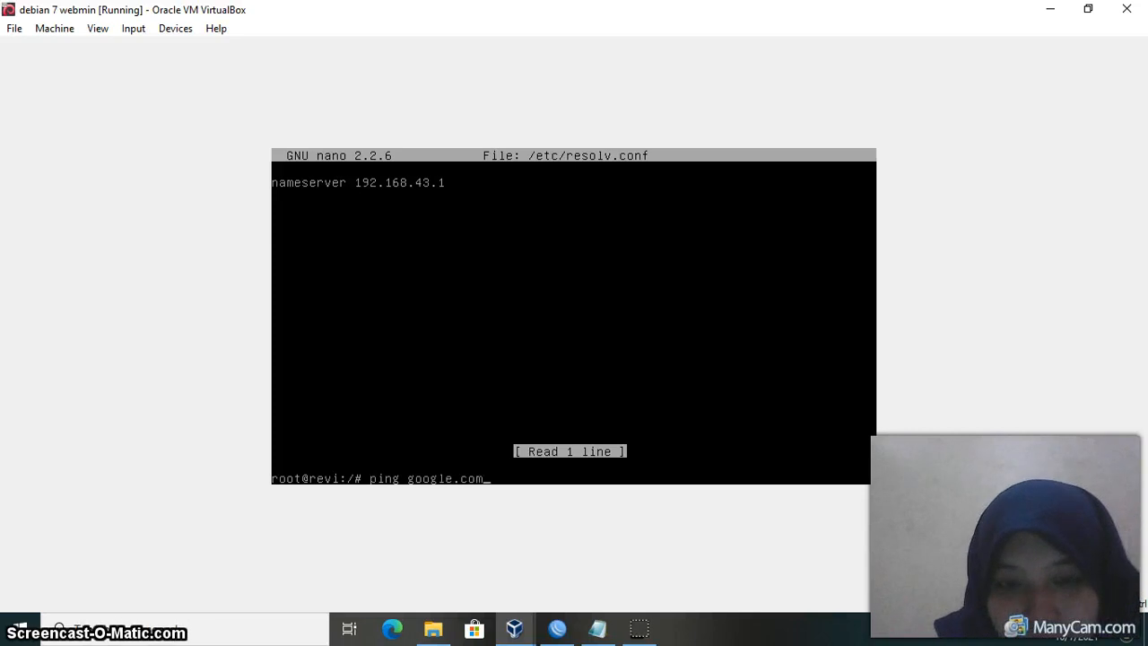
type("ng google.com")
key("Return")
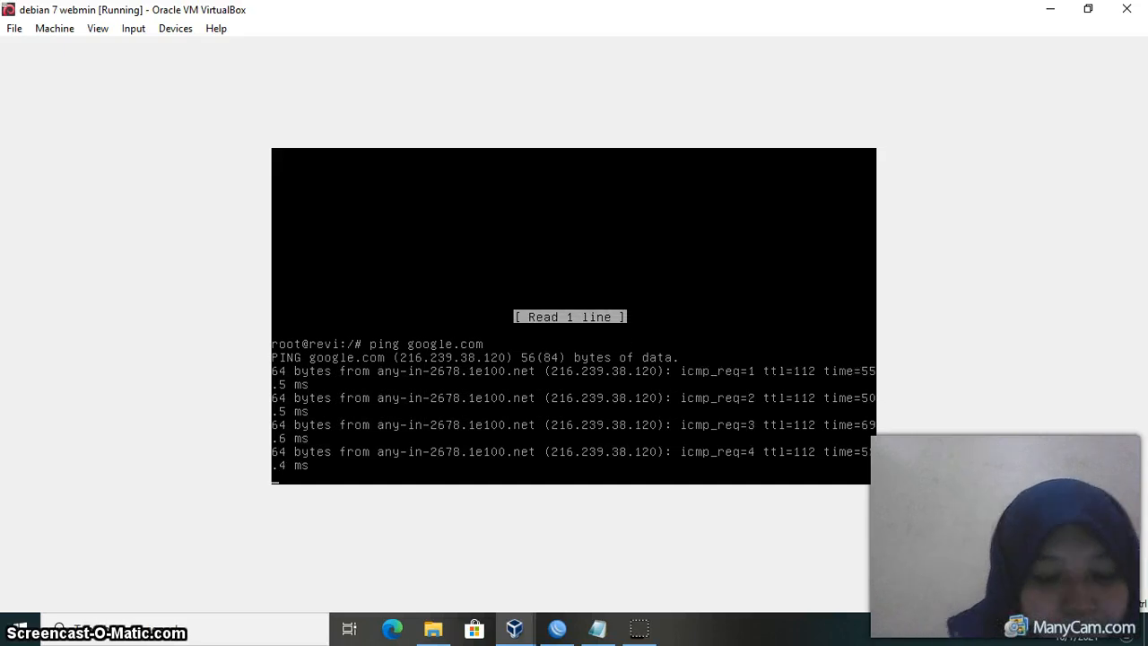
key("ctrl+c")
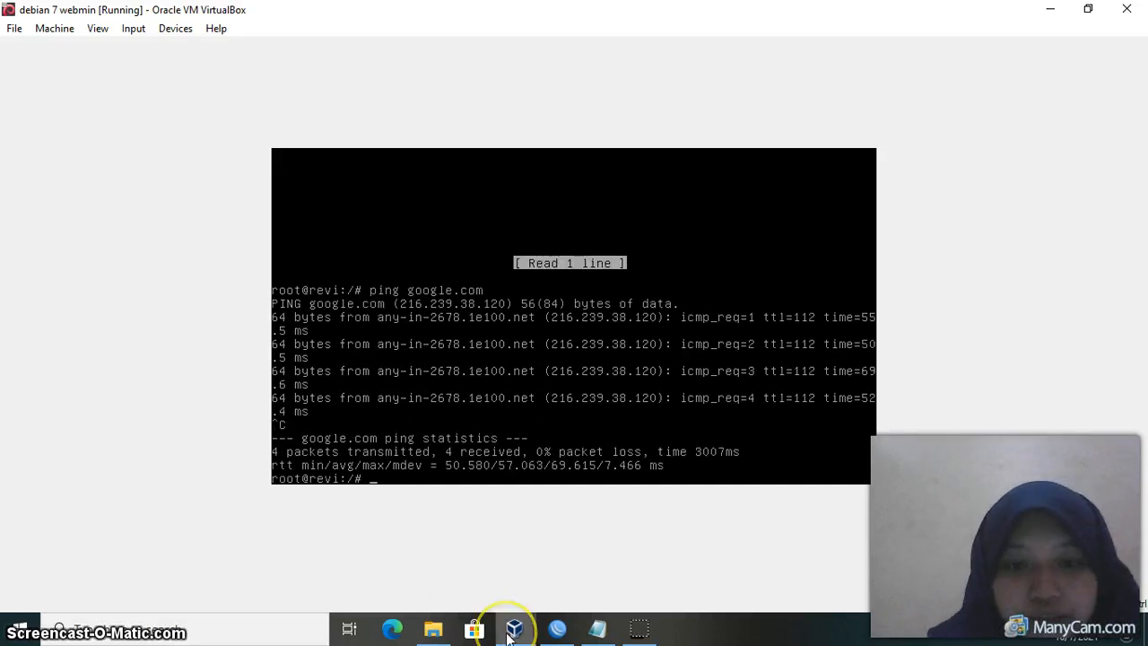
Switch to the Windows XP machine and open Network Connections from its Control Panel.
mouse_move(512, 622)
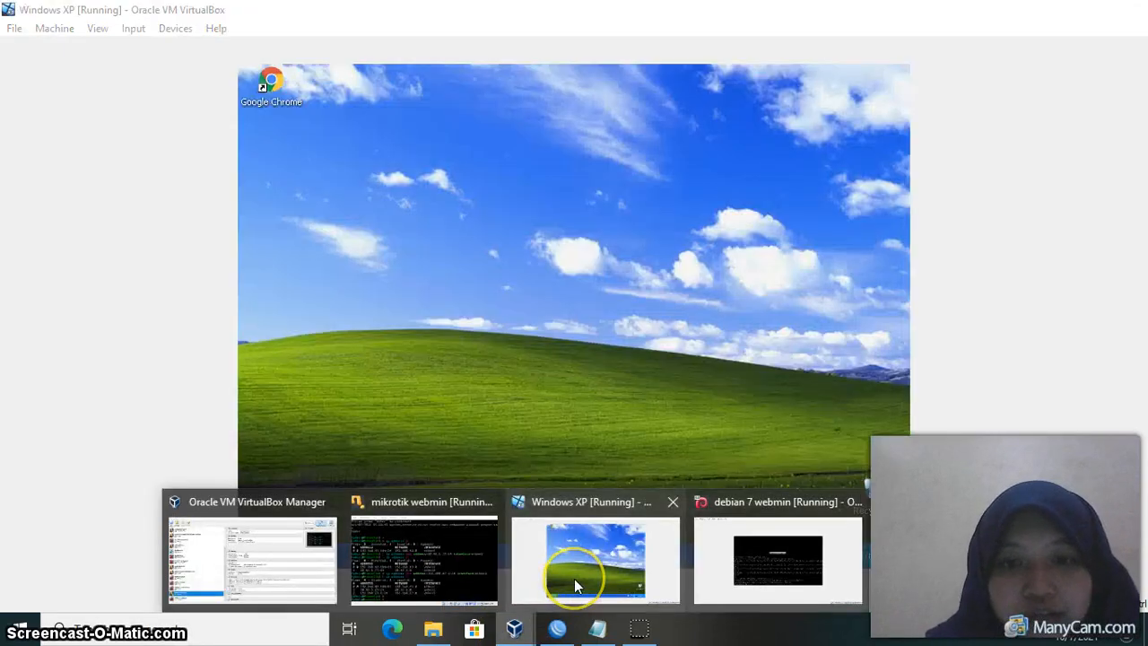
left_click(574, 580)
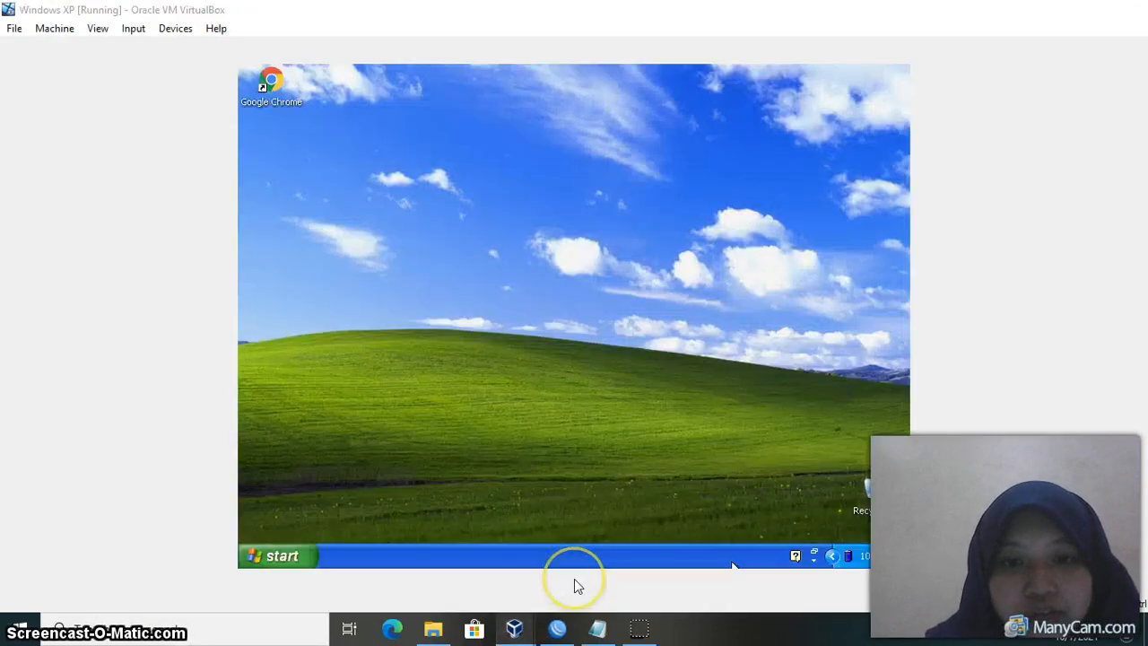
left_click(285, 555)
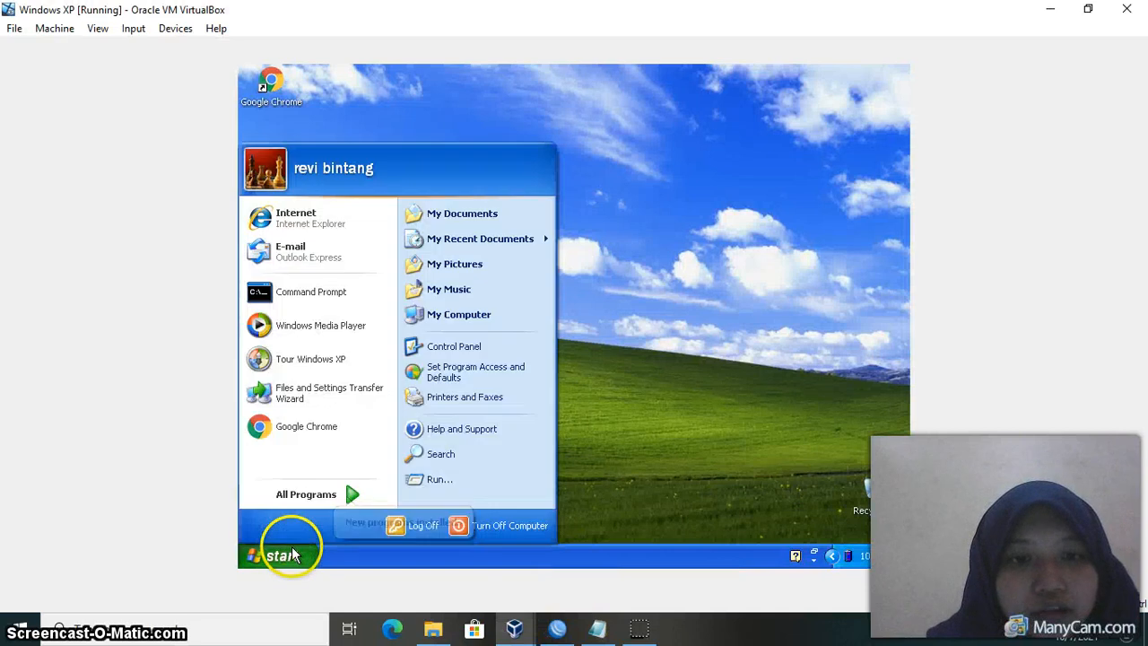
left_click(448, 350)
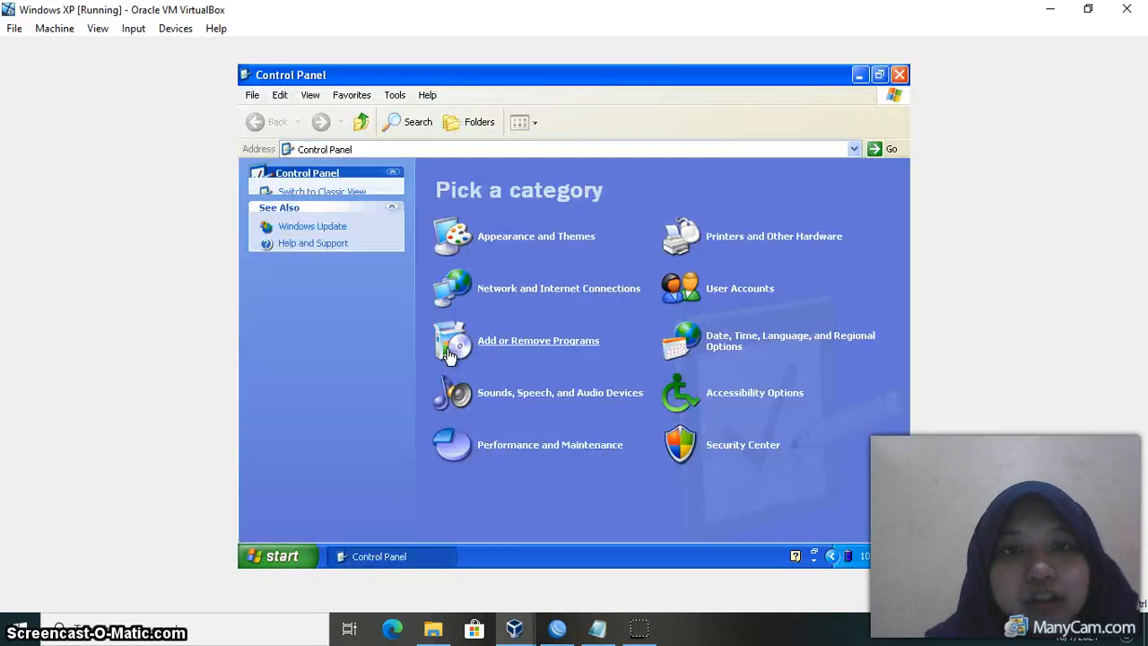
left_click(542, 290)
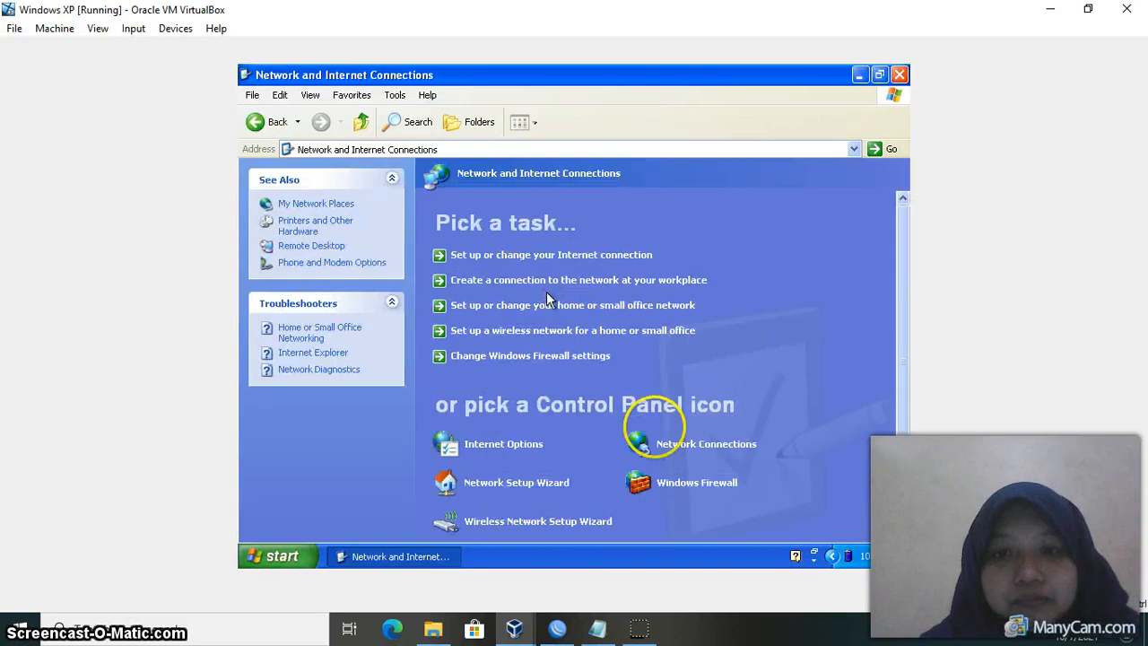
left_click(674, 446)
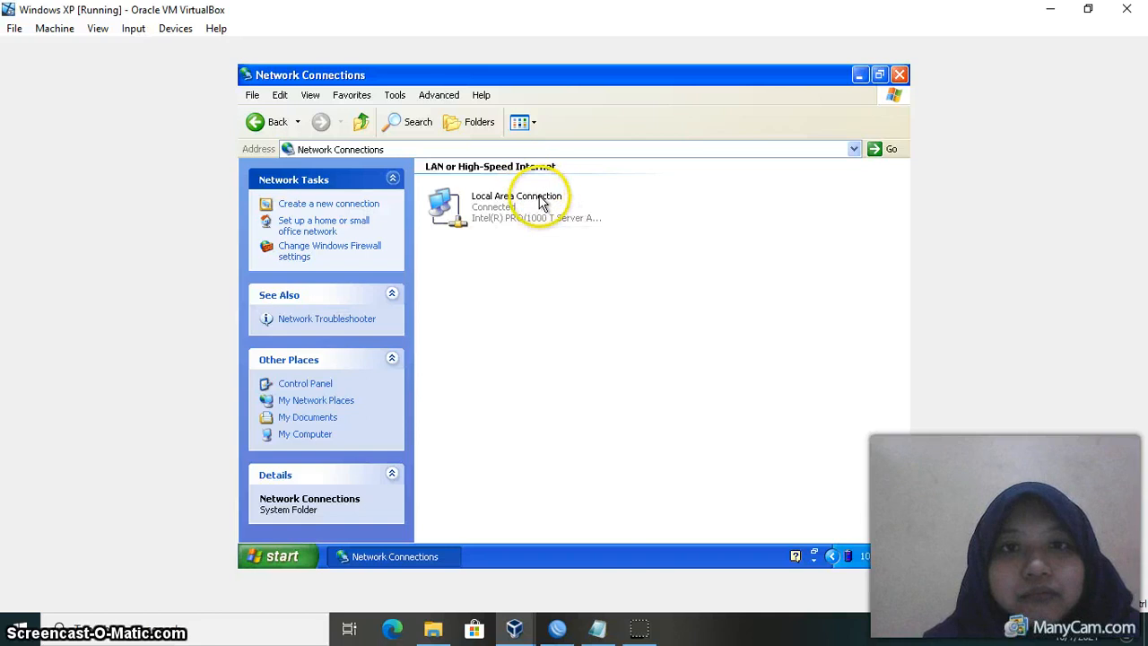
Review the Internet Protocol (TCP/IP) address, gateway and DNS settings of the Local Area Connection, closing both property dialogs.
left_click(541, 201)
right_click(541, 201)
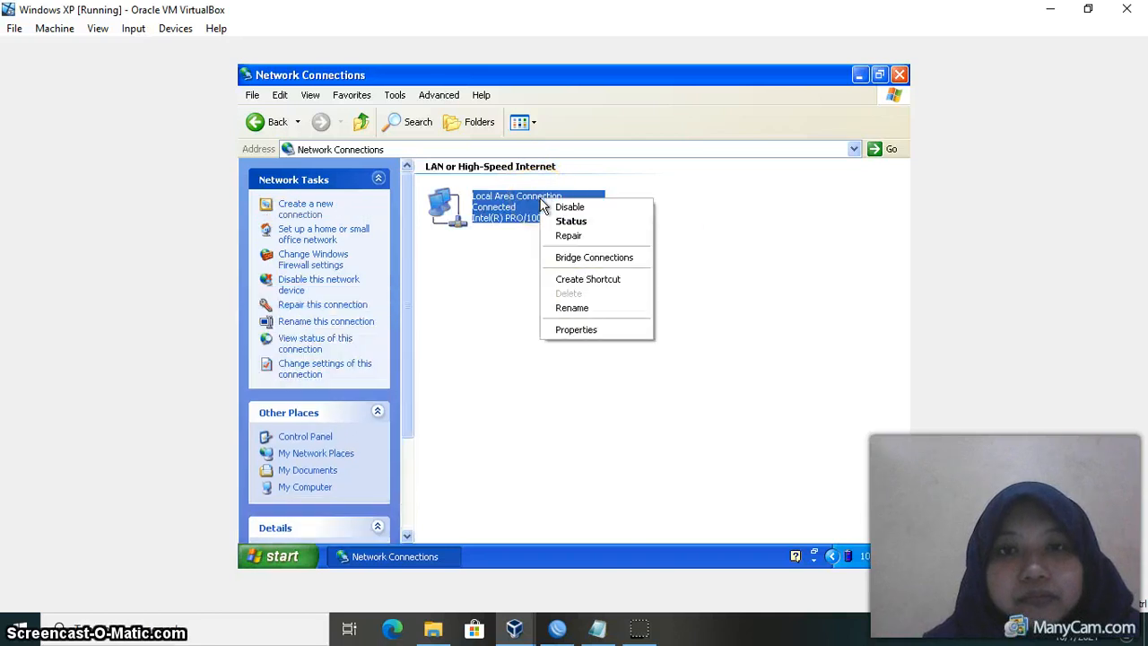
left_click(601, 331)
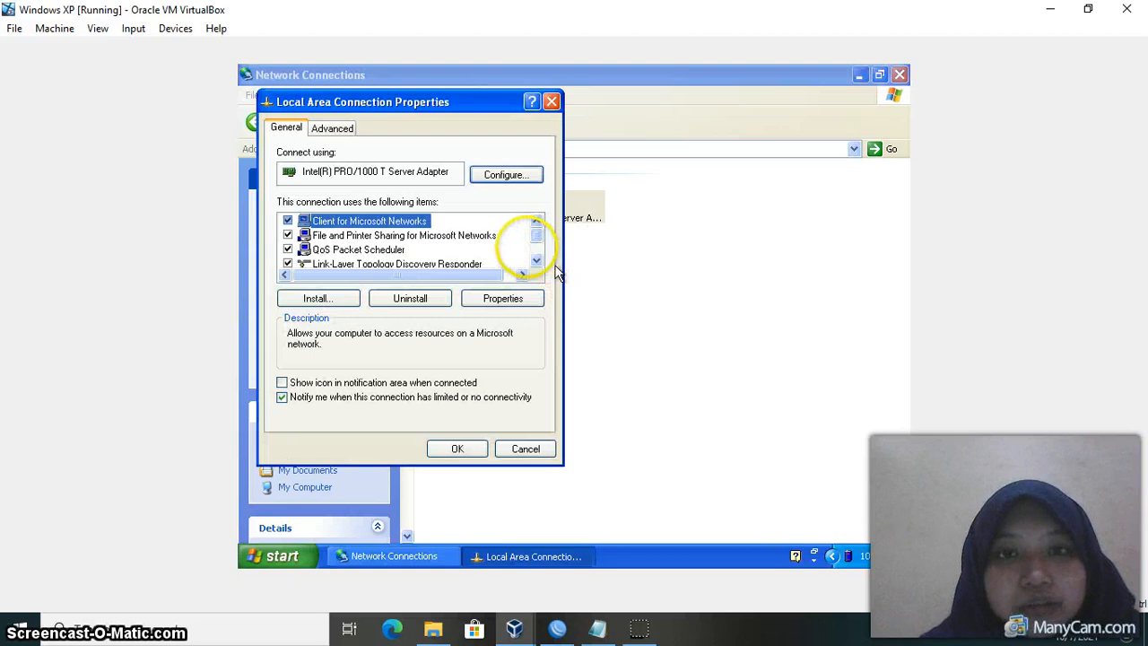
left_click(536, 260)
left_click(537, 261)
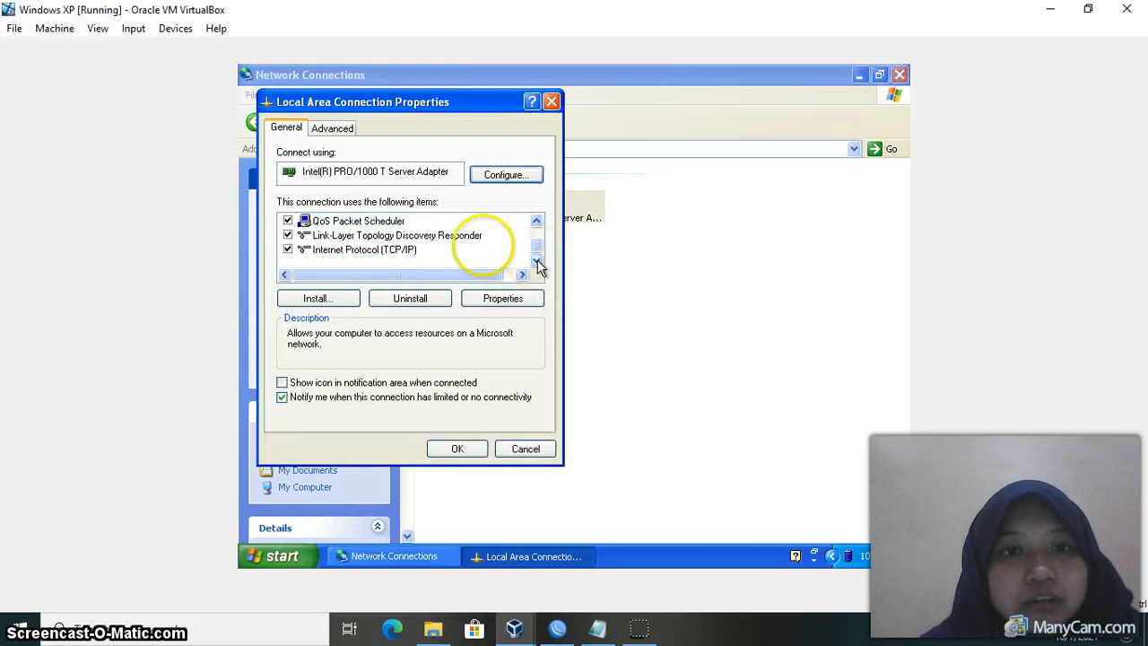
double_click(401, 251)
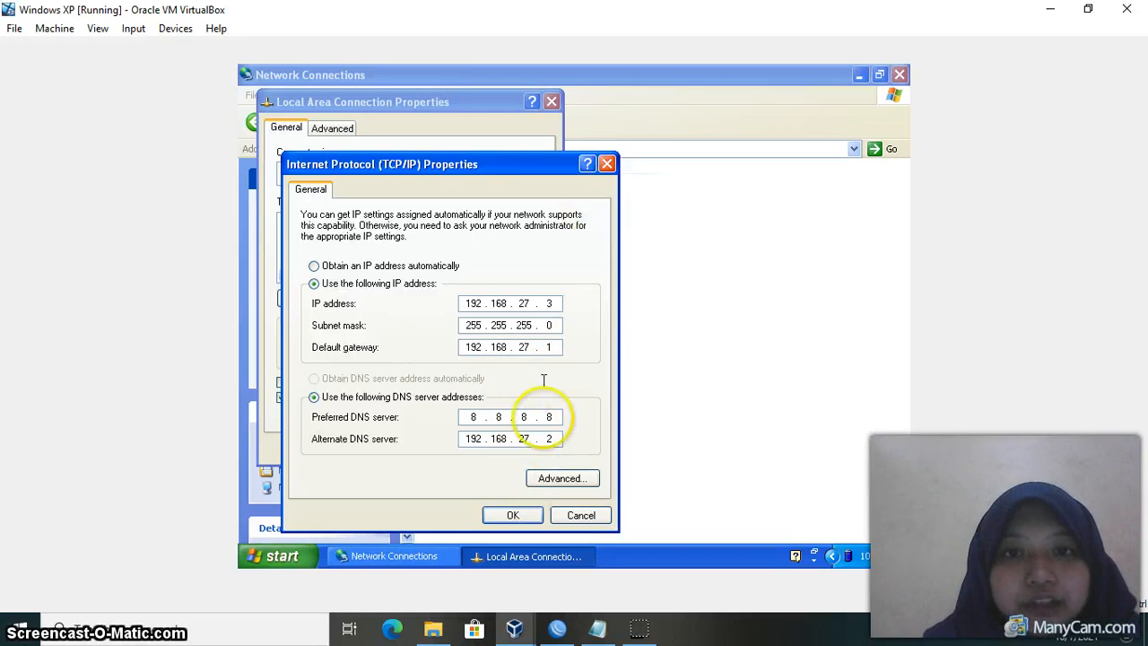
left_click(512, 515)
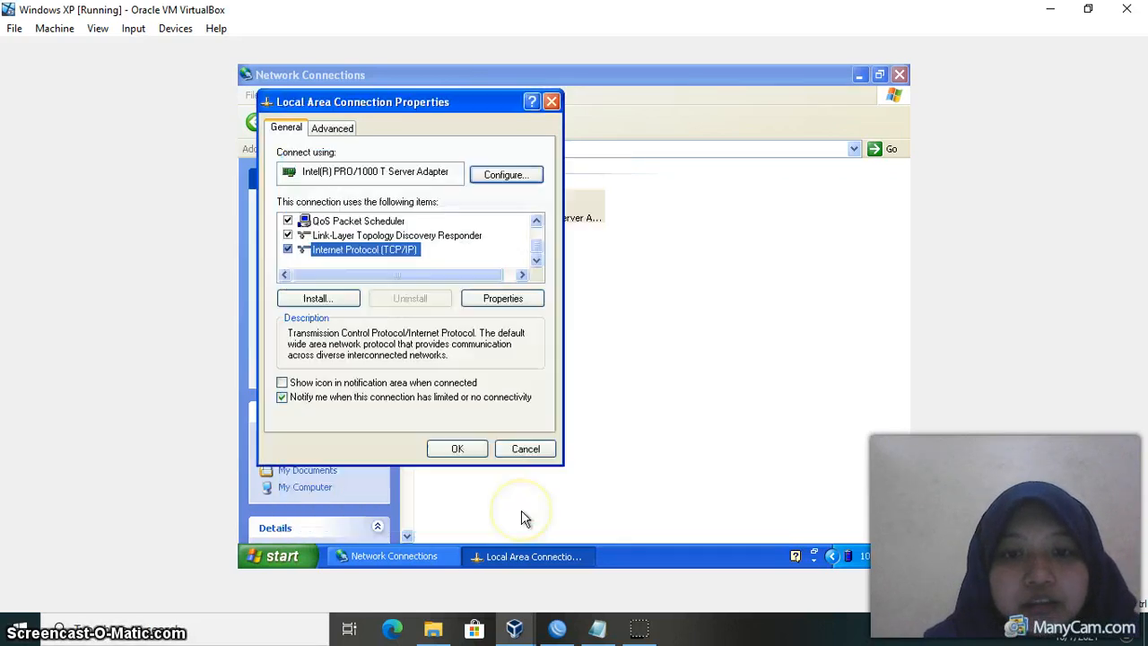
left_click(457, 448)
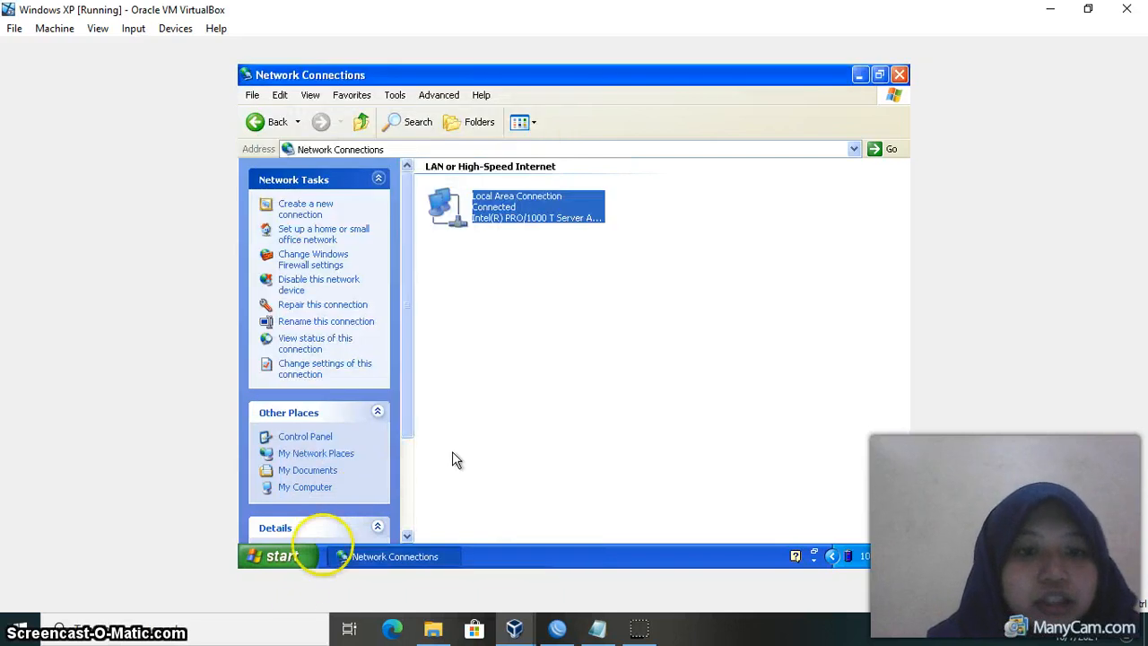
Test the Windows XP machine's internet connection by pinging google.com from the Command Prompt.
left_click(285, 557)
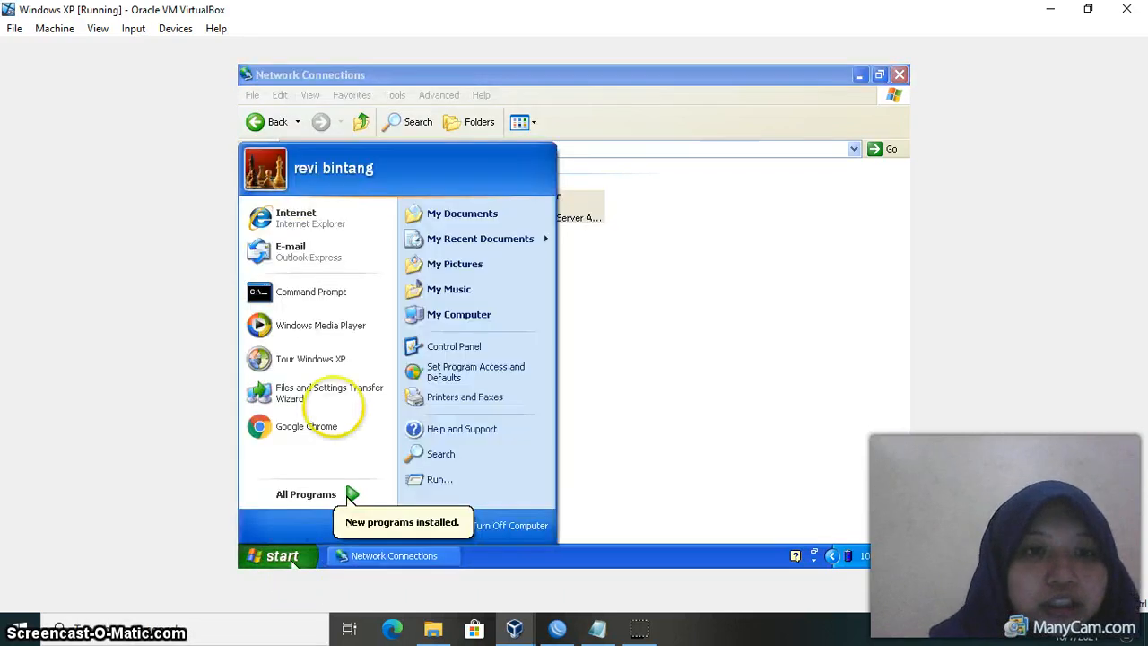
left_click(357, 292)
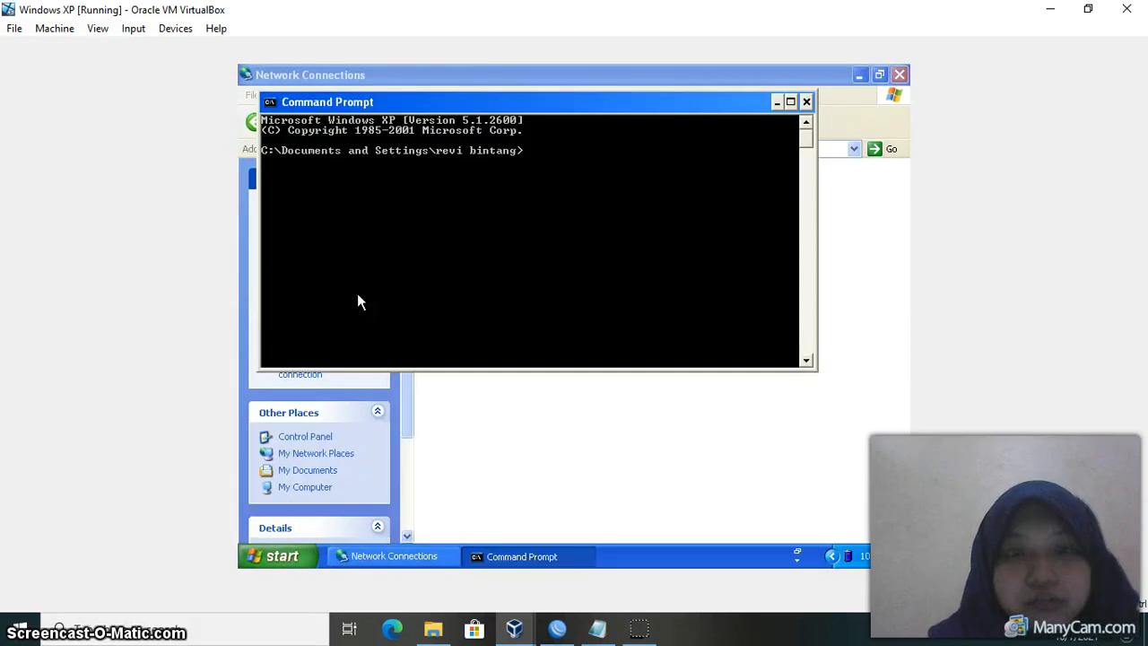
type("ping google.c")
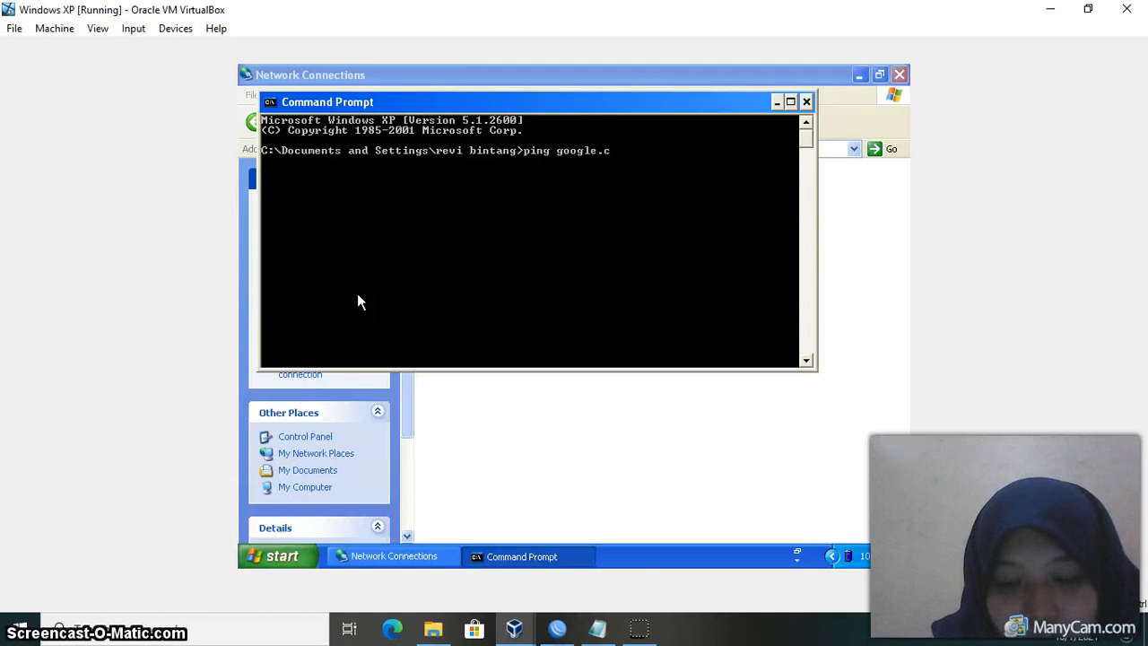
type("om")
key("Return")
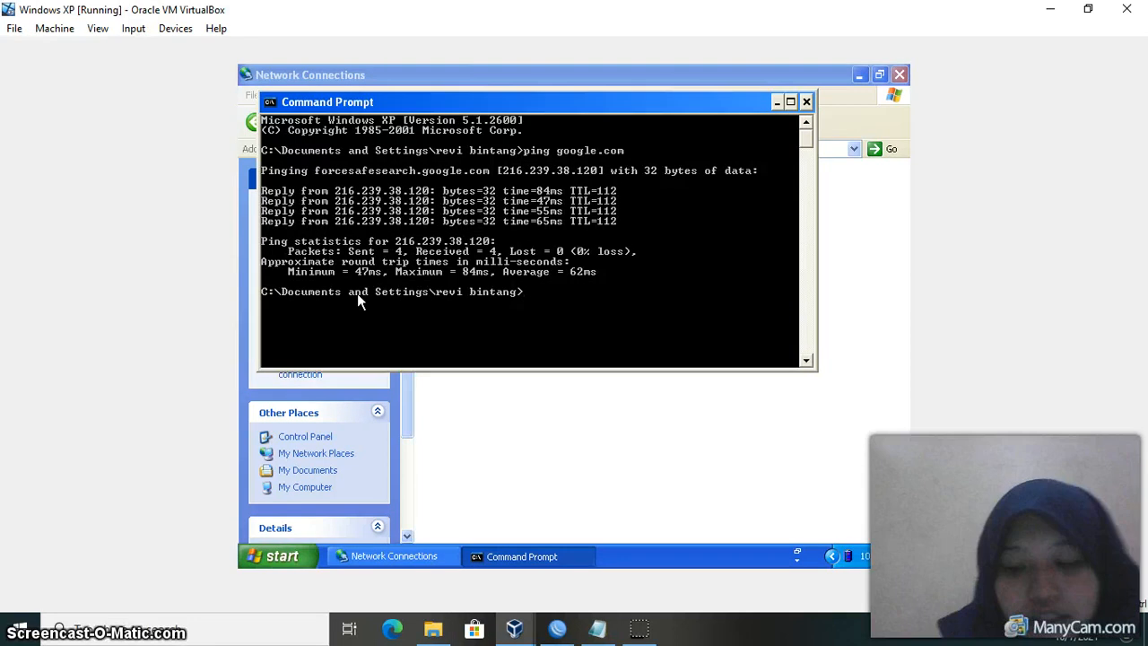
Display the full IP configuration with ipconfig /all, closing the Command Prompt and Network Connections after reviewing it.
type("ipc")
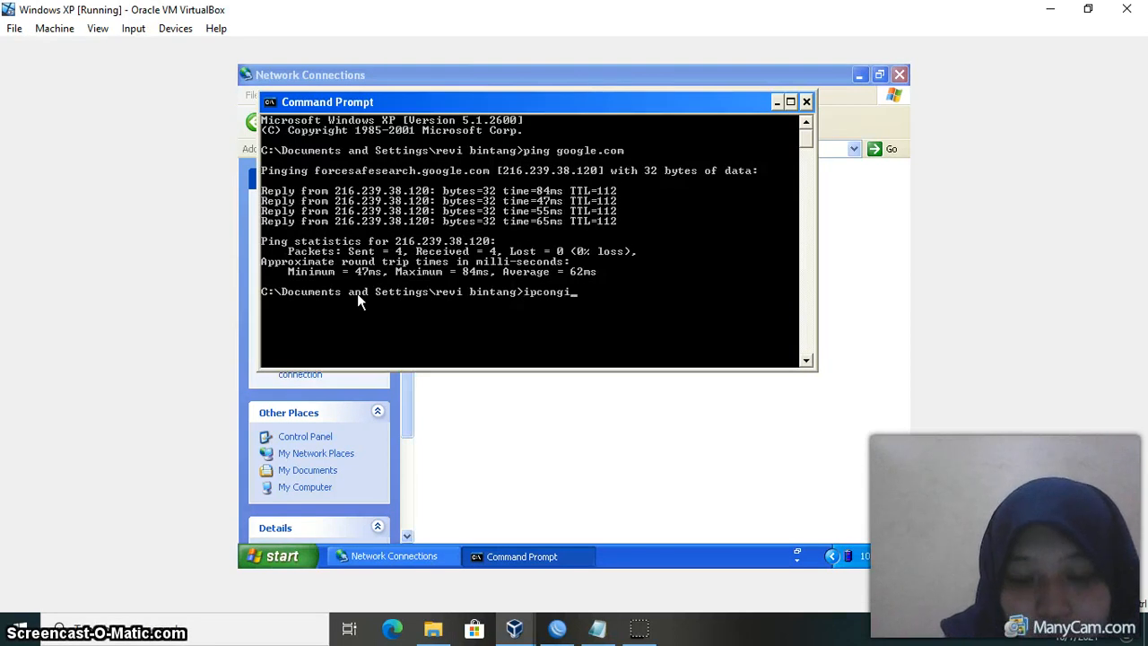
type("ong")
key("BackSpace")
type("f")
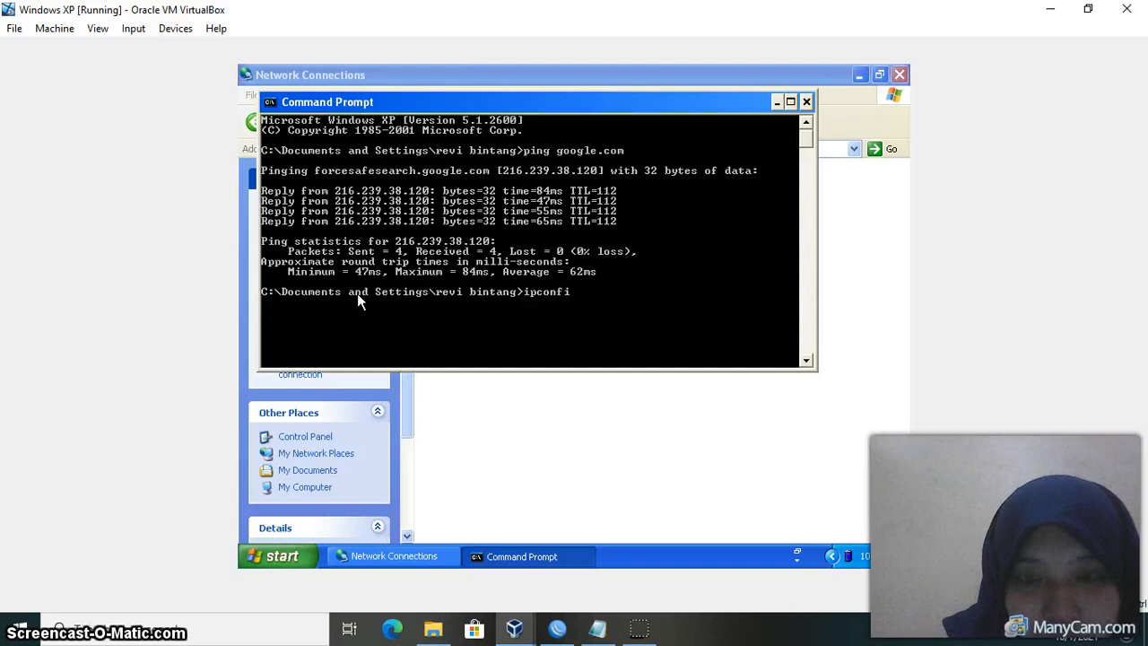
type("ig /all")
key("Return")
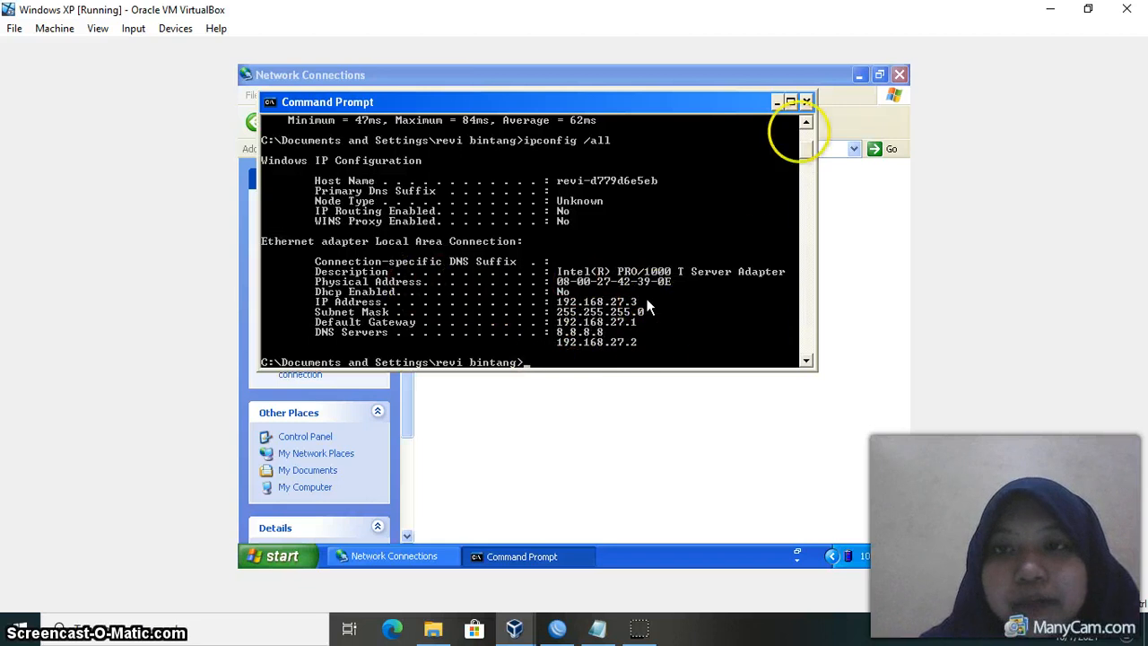
left_click(807, 101)
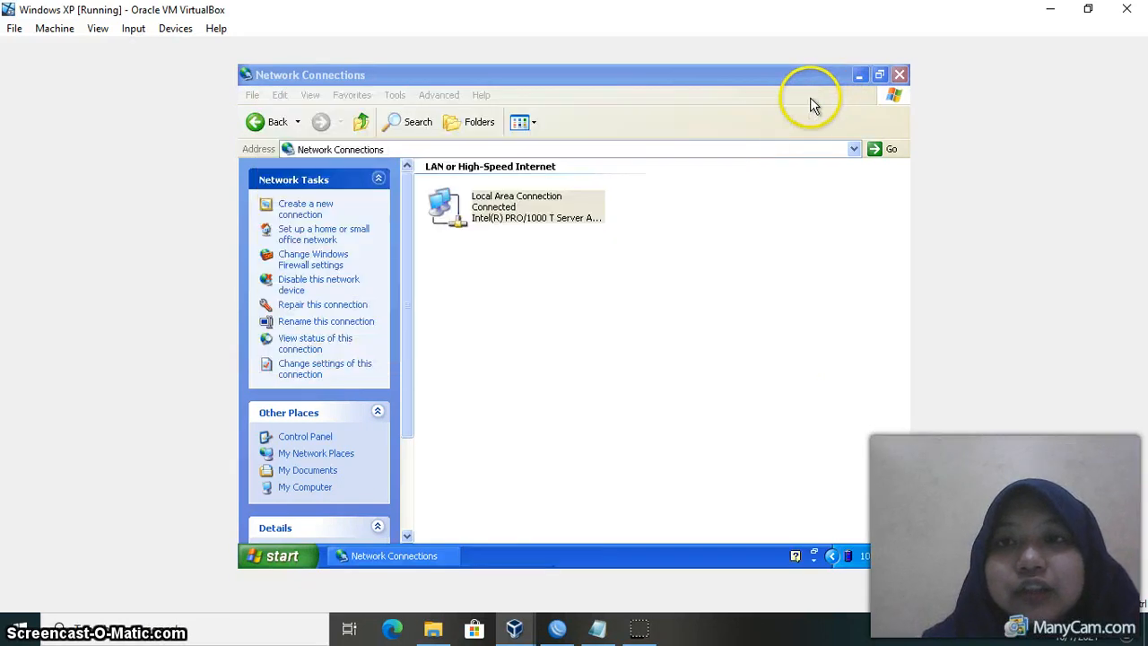
left_click(899, 77)
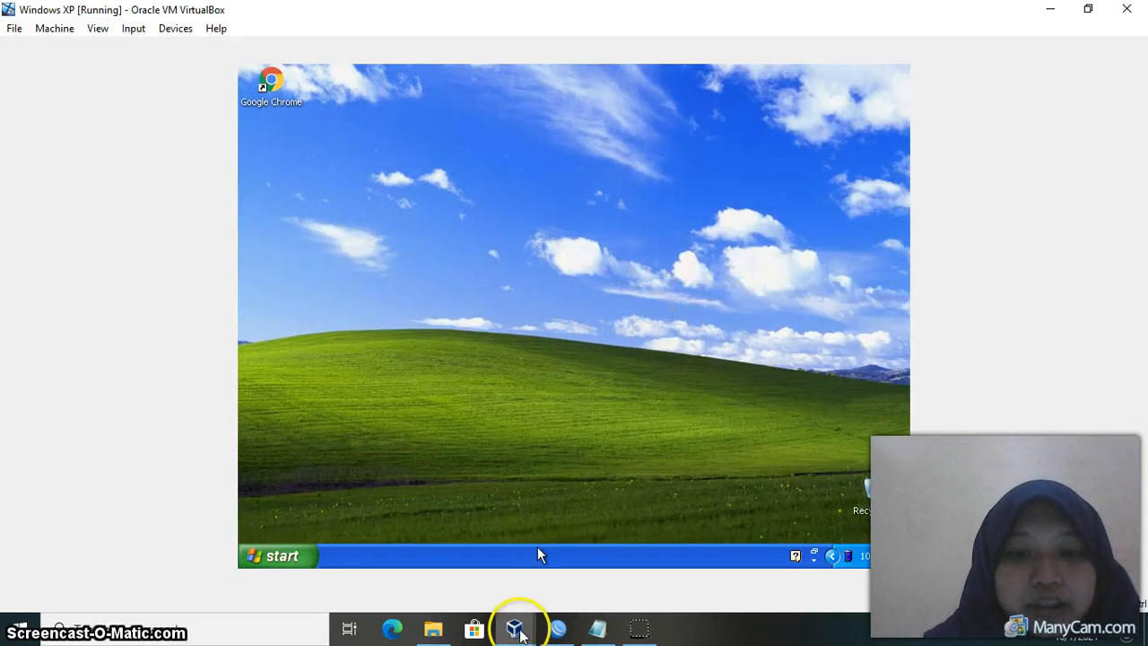
mouse_move(523, 620)
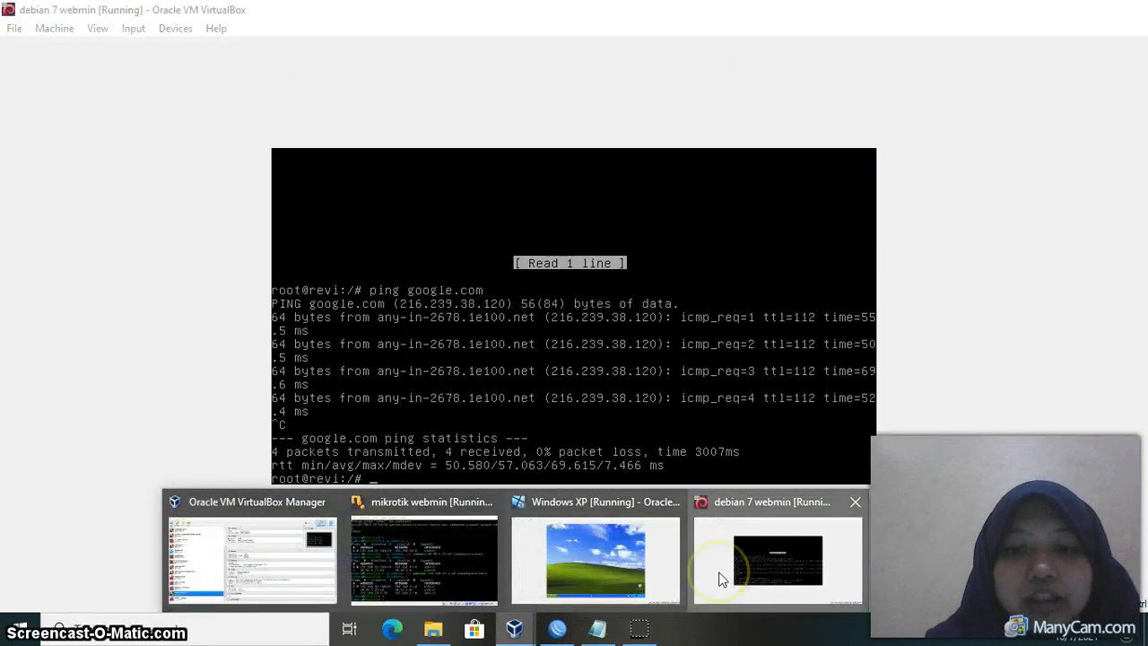
left_click(721, 577)
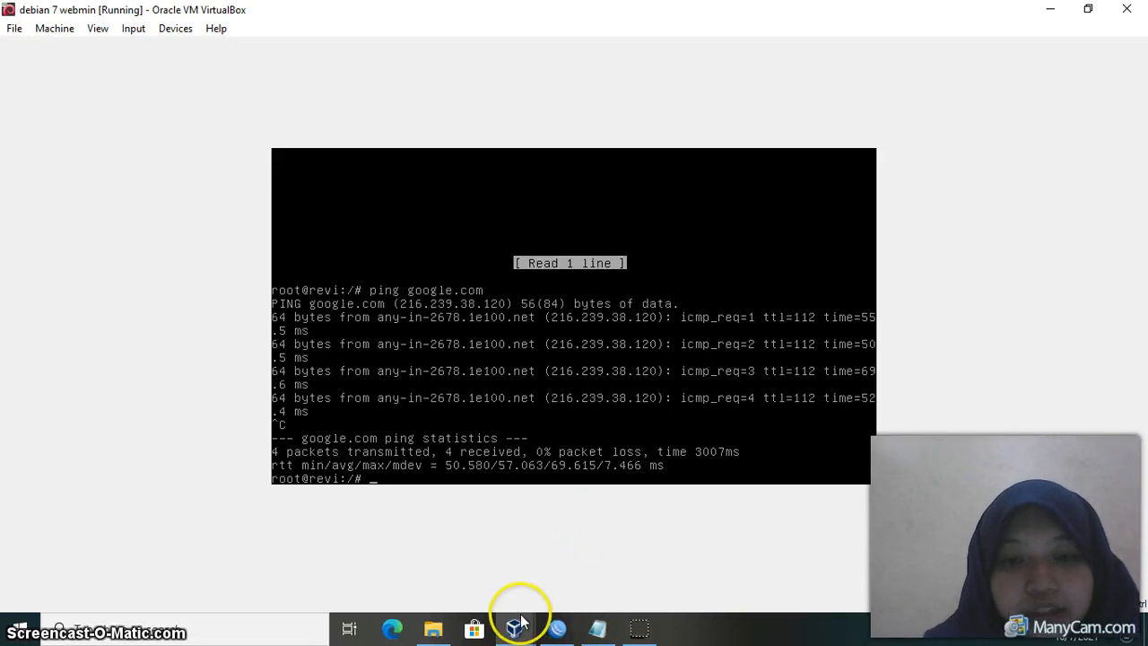
mouse_move(520, 625)
left_click(597, 558)
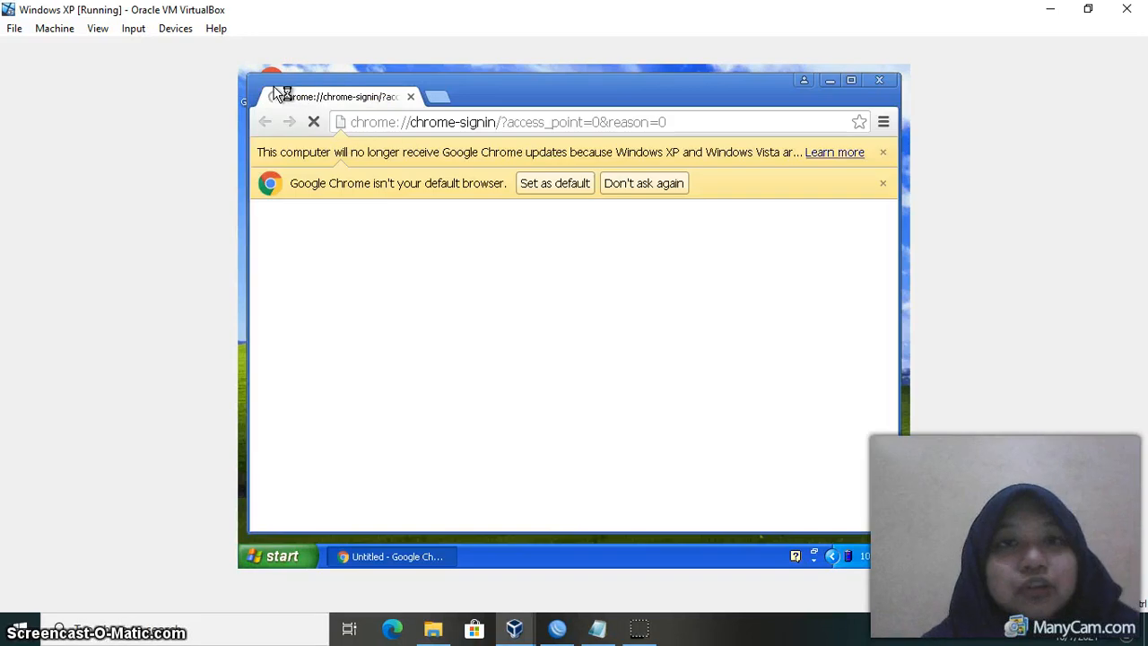
Load the Webmin login page at 192.168.27.2:10000 in Chrome on the Windows XP machine.
left_click(673, 123)
key("BackSpace")
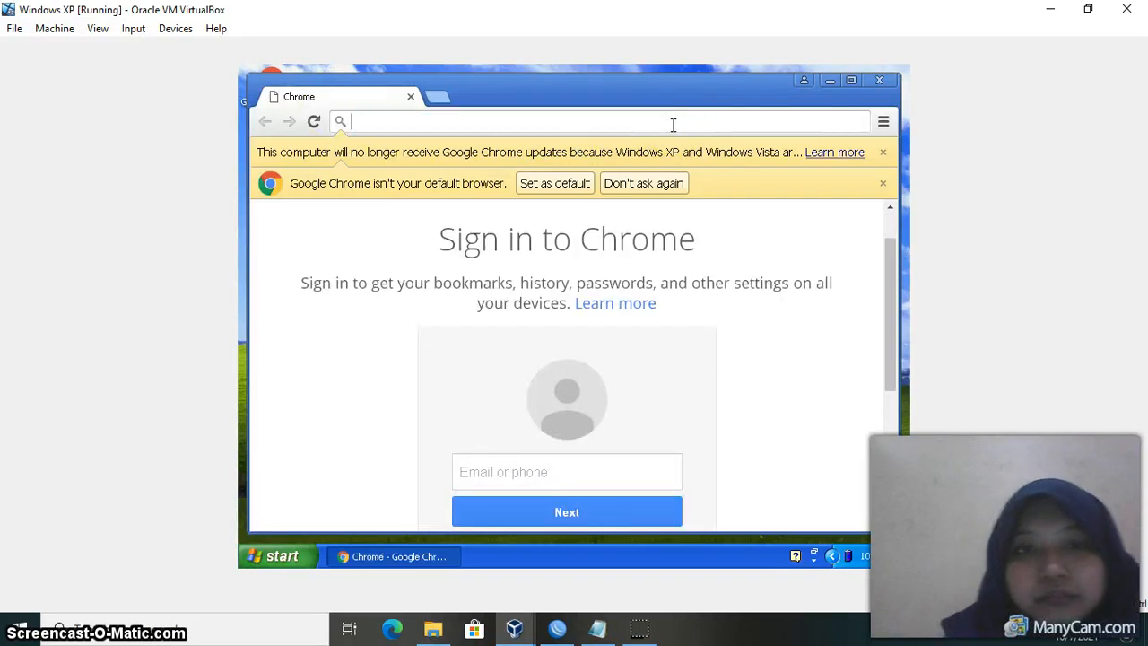
type("192.168.27.2:10000")
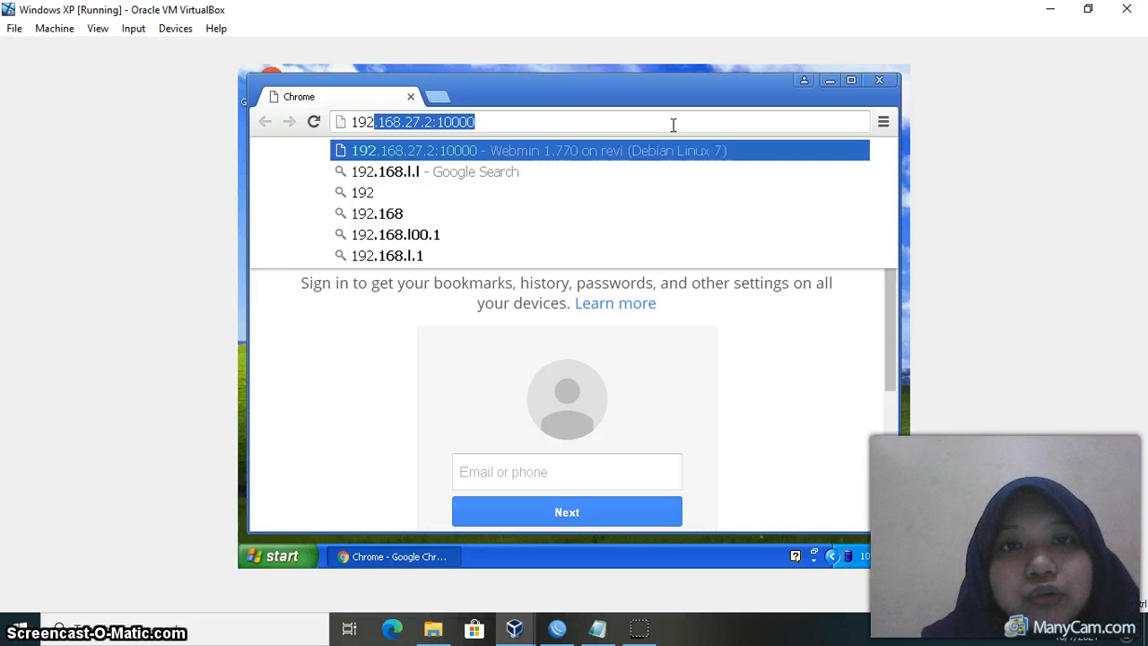
key("Return")
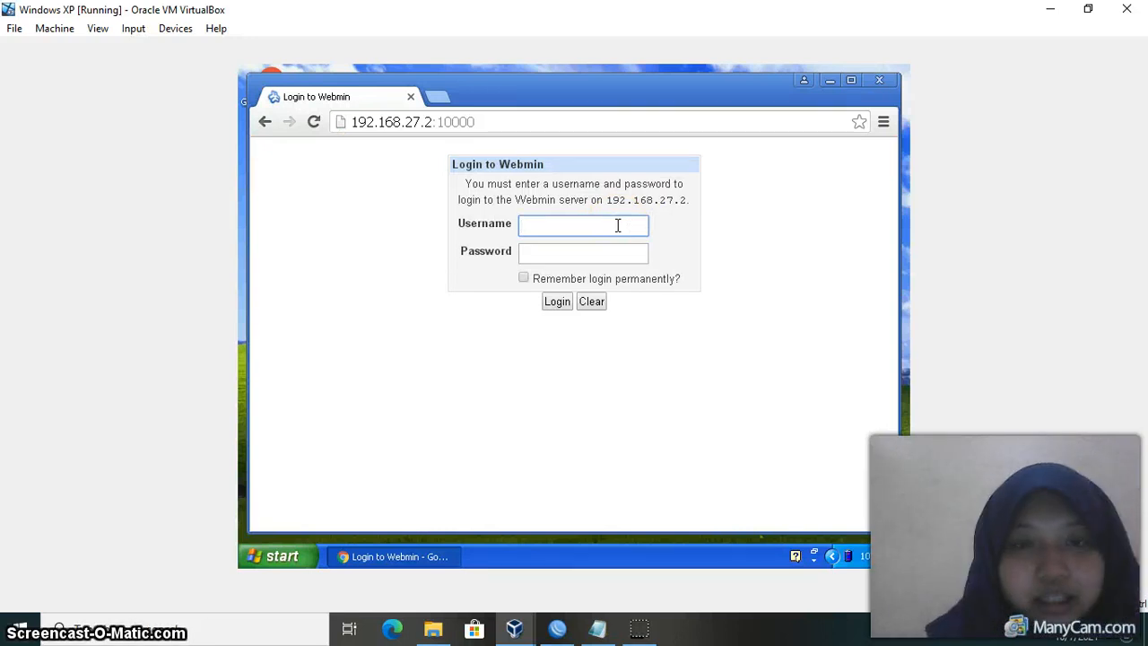
Log in to Webmin with the account username and password, dismissing Chrome's offer to save the password.
type("re")
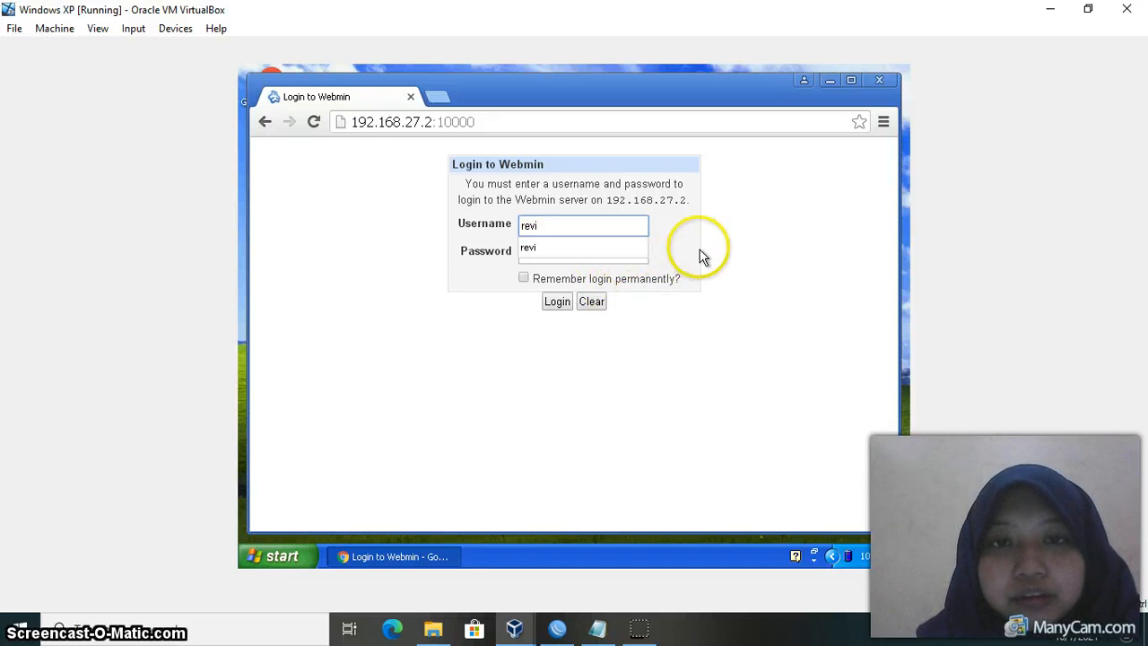
type("vi")
left_click(610, 246)
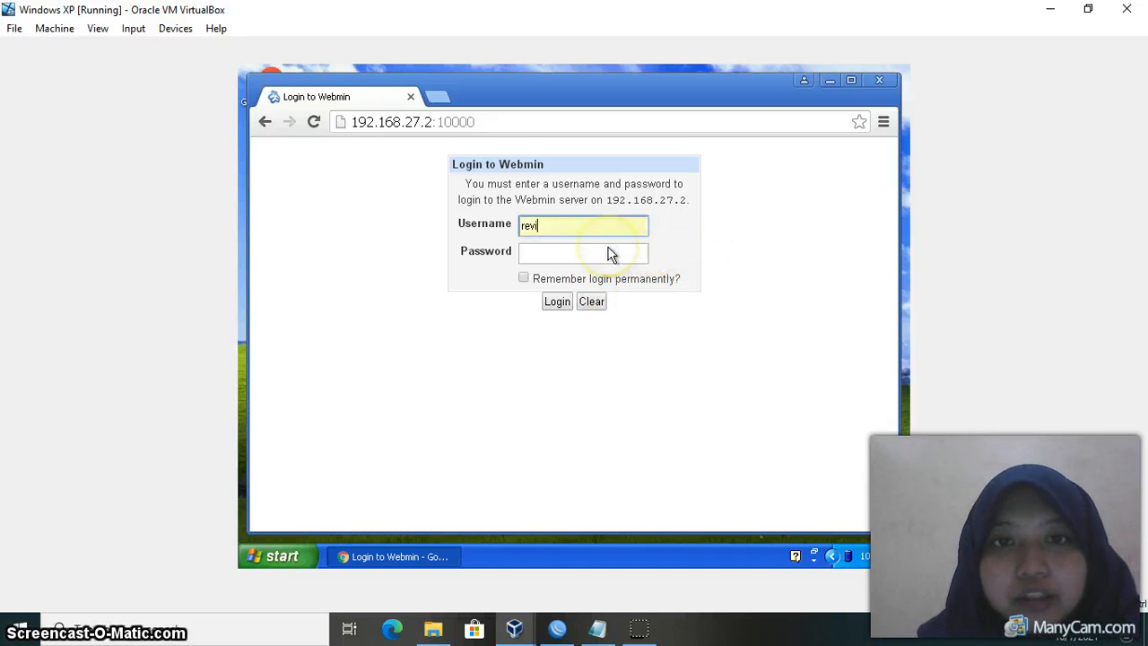
left_click(613, 261)
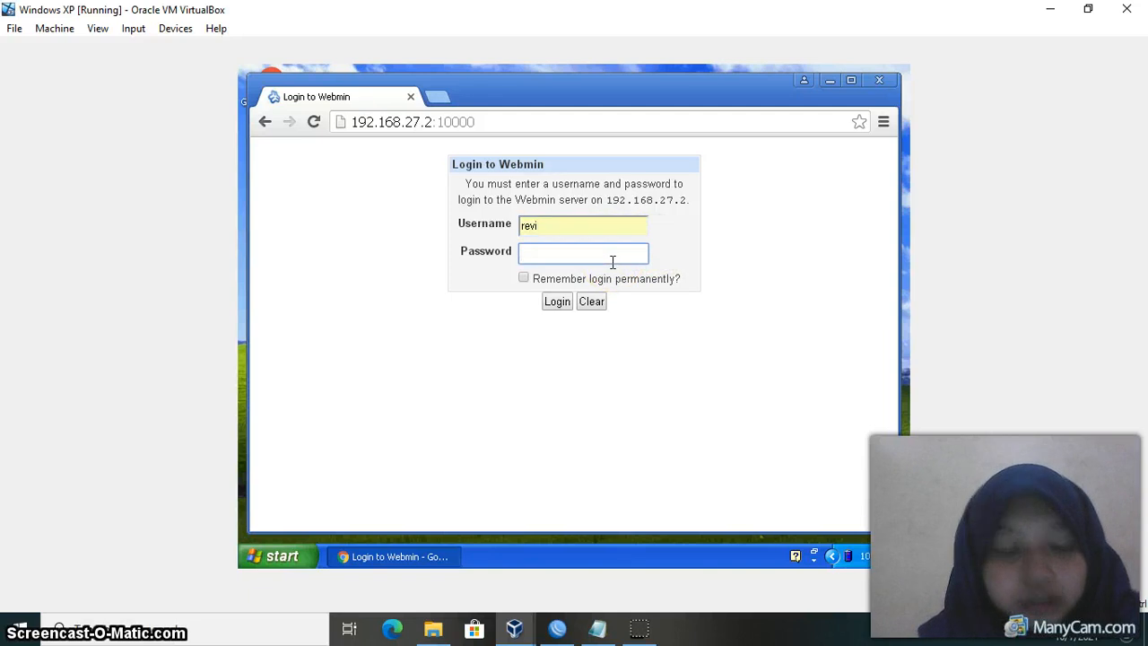
type("********")
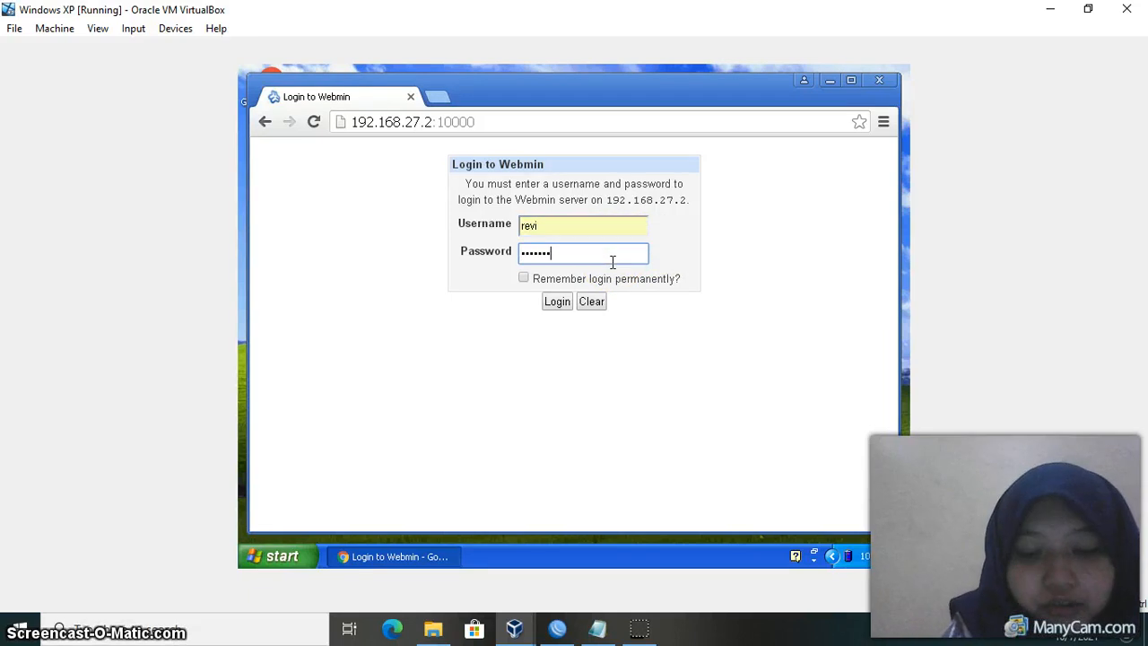
left_click(565, 305)
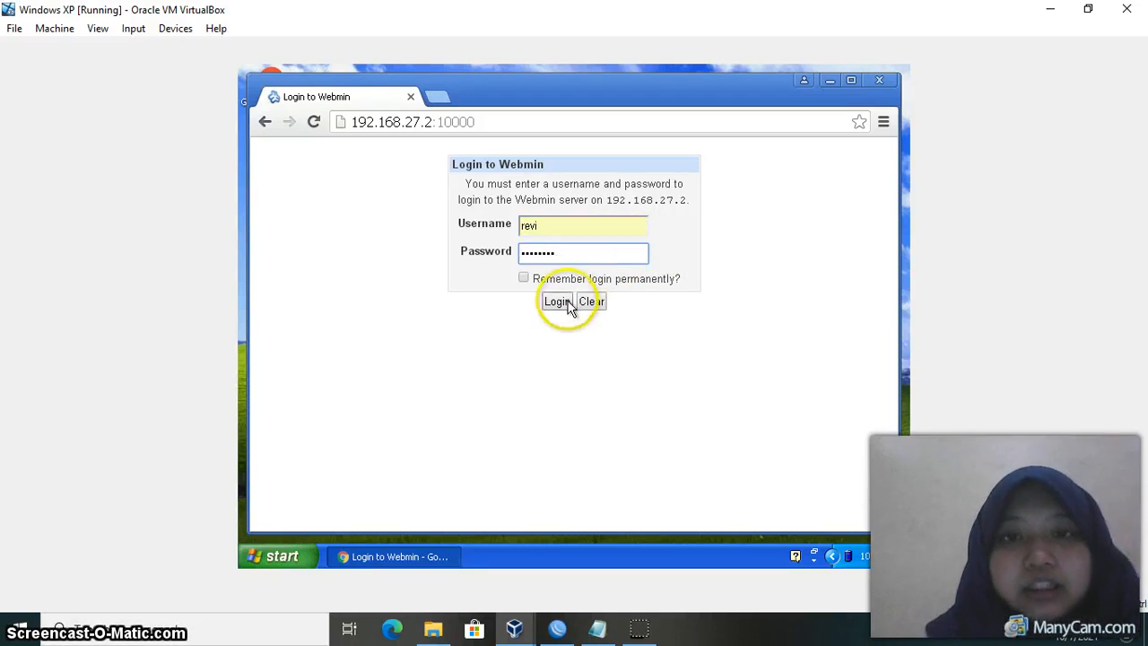
left_click(557, 302)
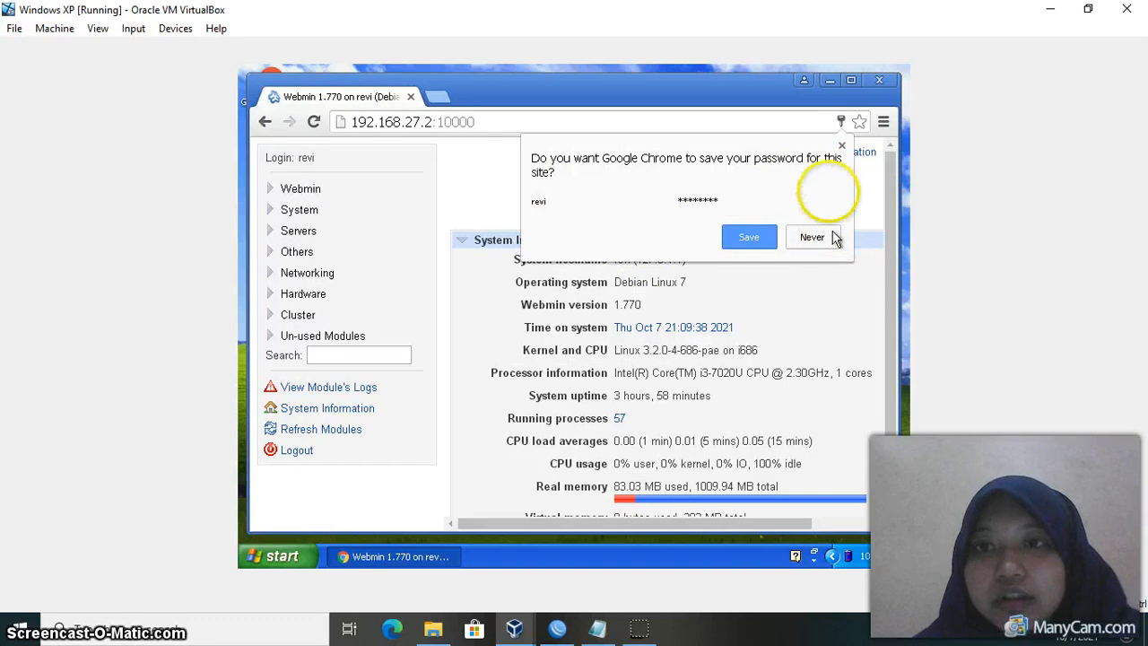
left_click(839, 149)
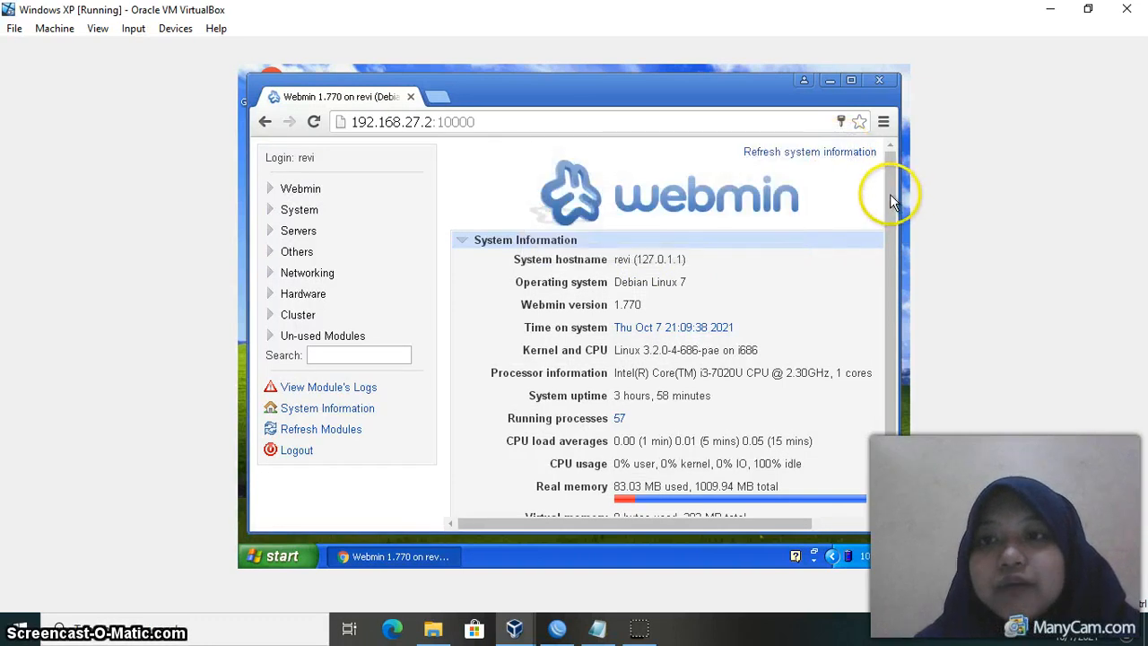
Close the Webmin page and open youtube.com in a new Chrome window.
mouse_move(890, 194)
left_mouse_down()
mouse_move(895, 262)
mouse_move(888, 174)
left_mouse_up()
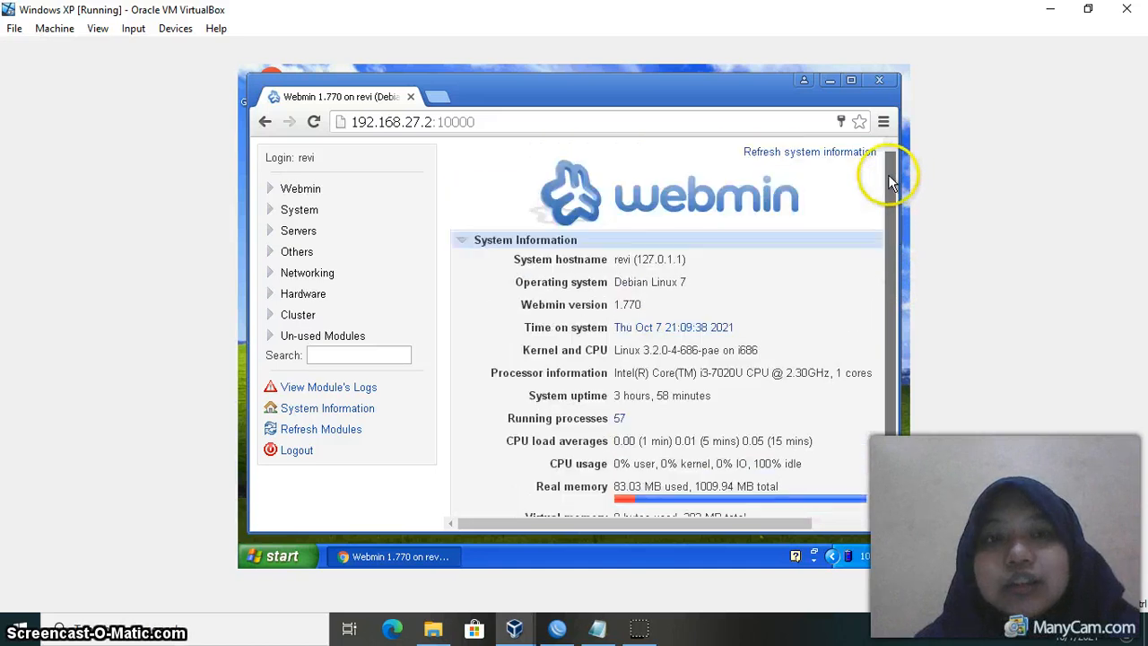
left_click(412, 96)
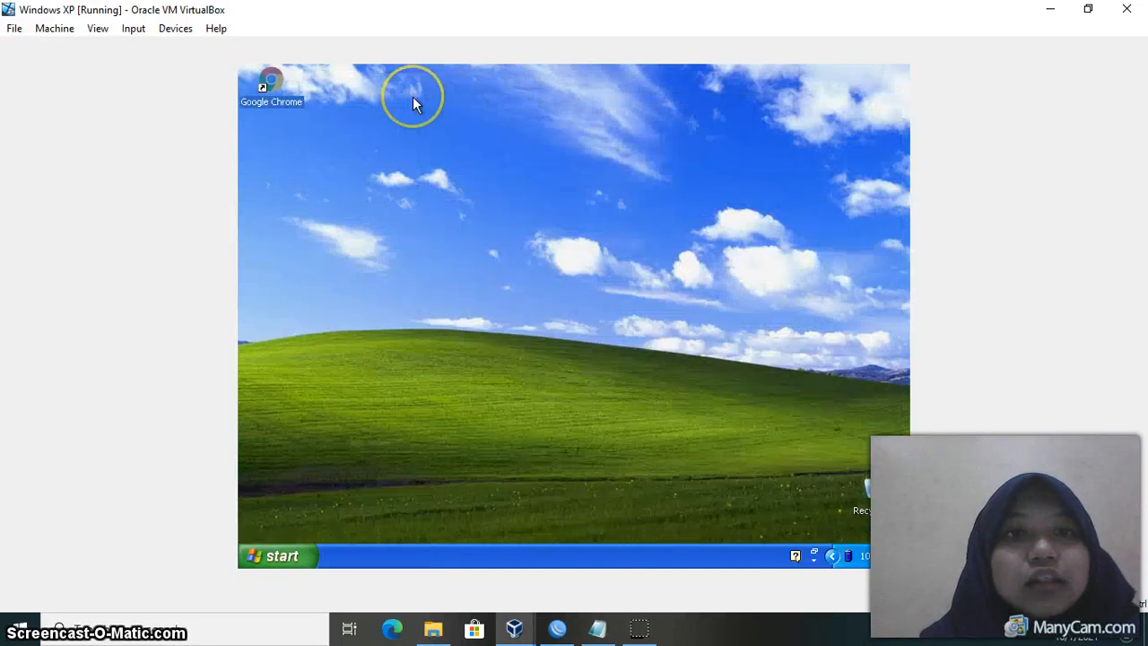
double_click(269, 81)
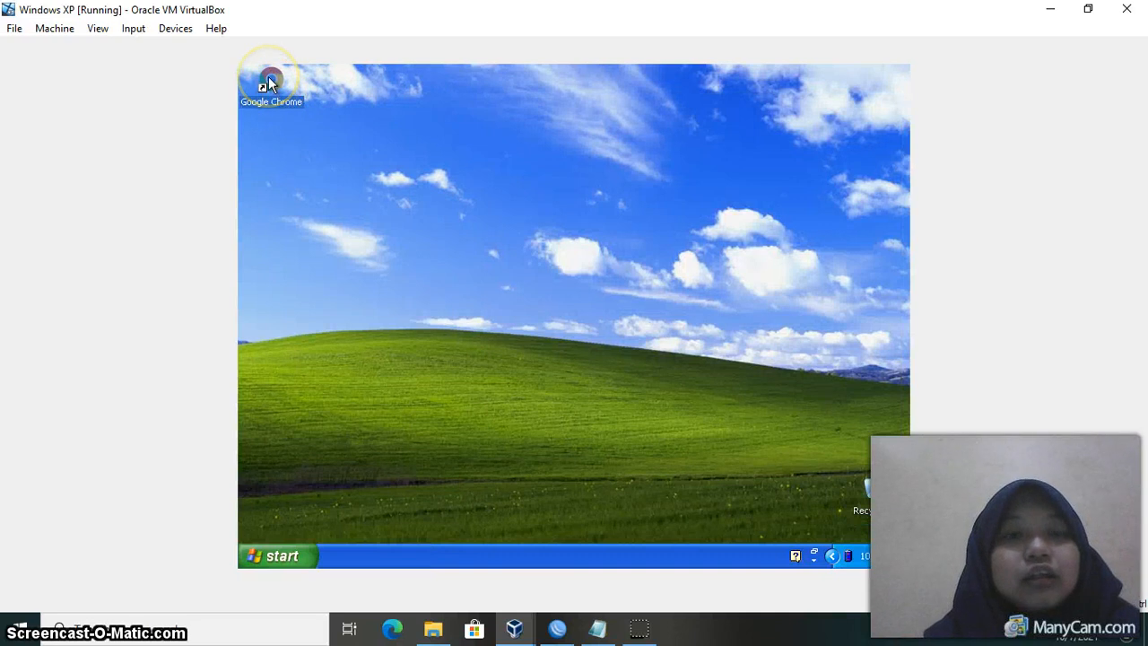
left_click(350, 117)
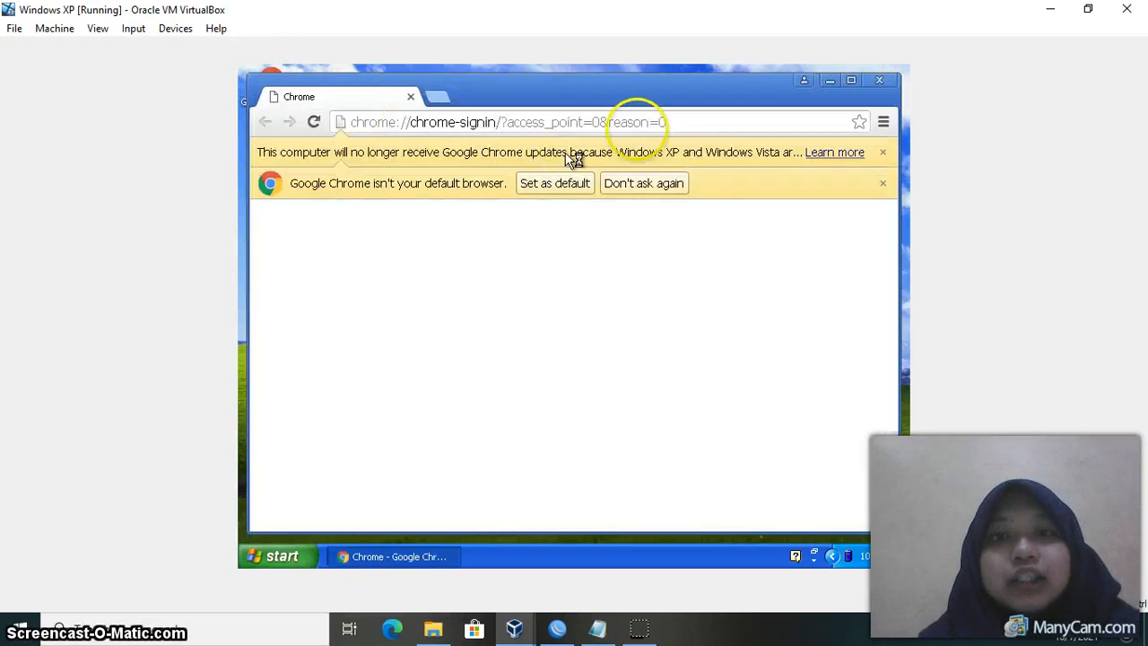
left_click(677, 123)
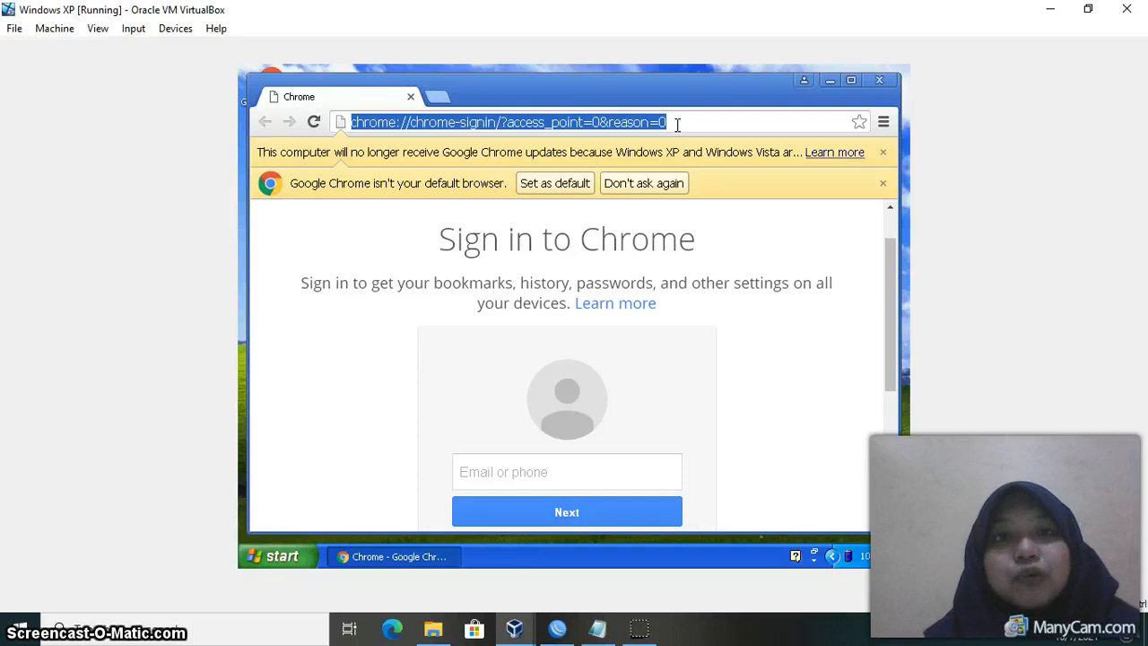
key("BackSpace")
type("yout")
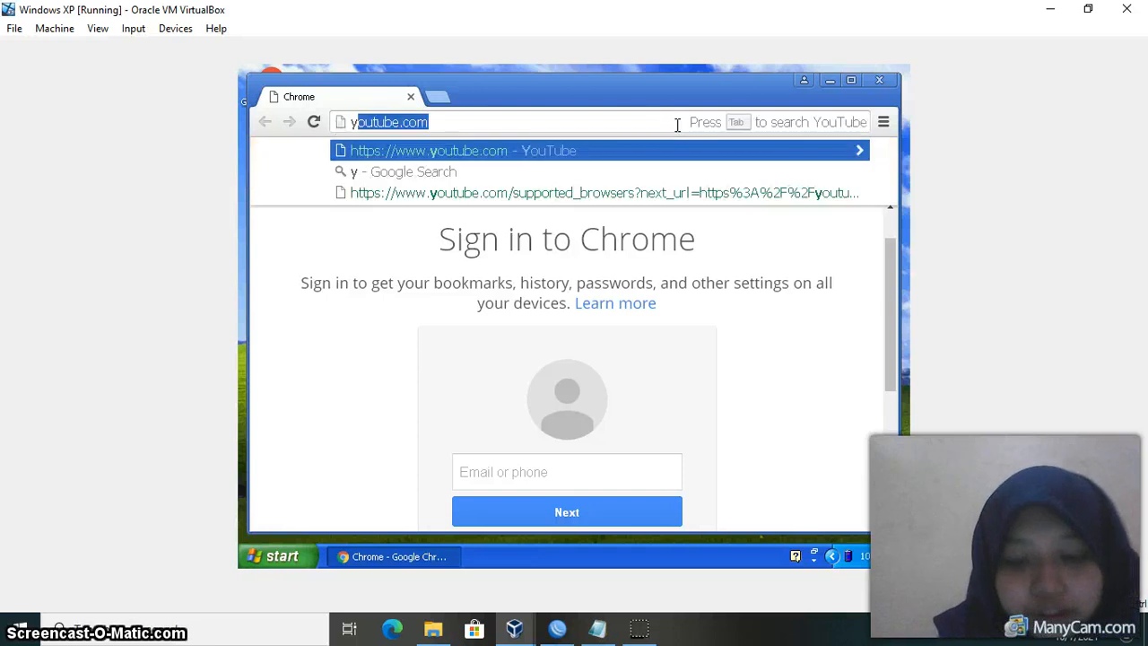
type("u")
key("Return")
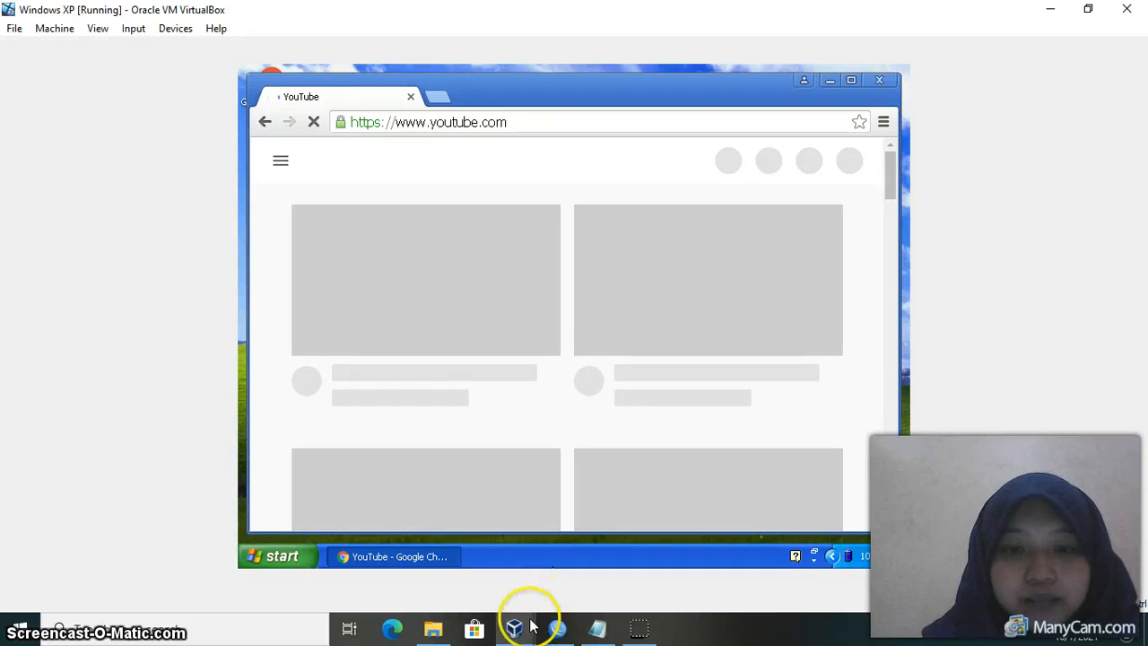
Switch to WinBox and review the youtube Layer7 protocol's name and regular expression in the firewall, closing its window unchanged.
mouse_move(529, 634)
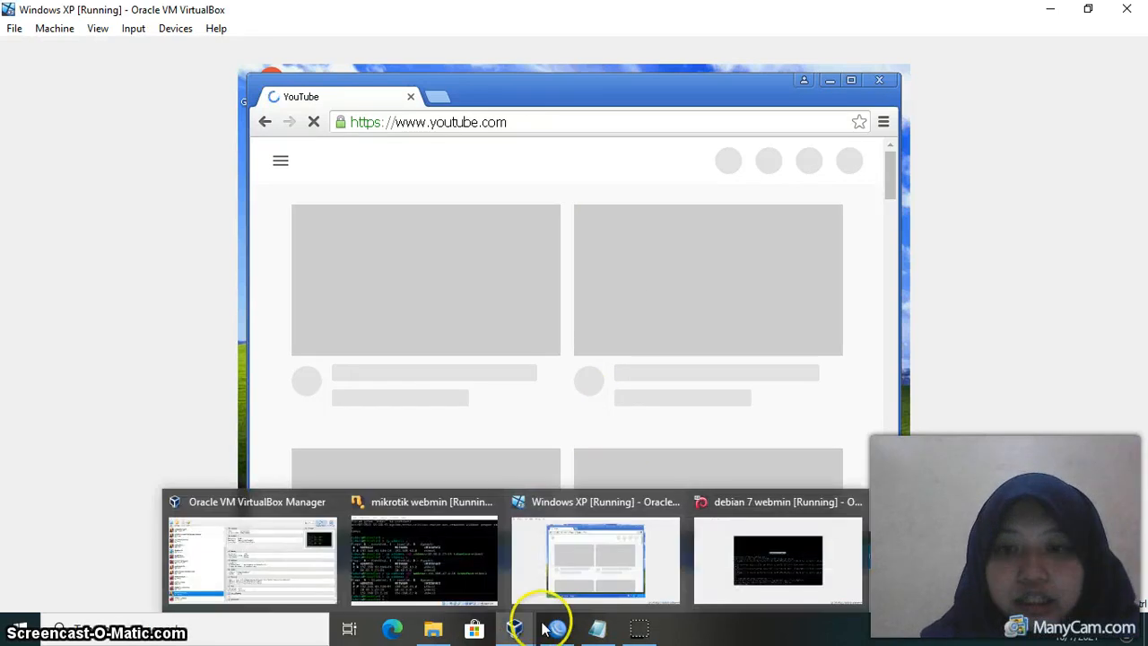
left_click(522, 596)
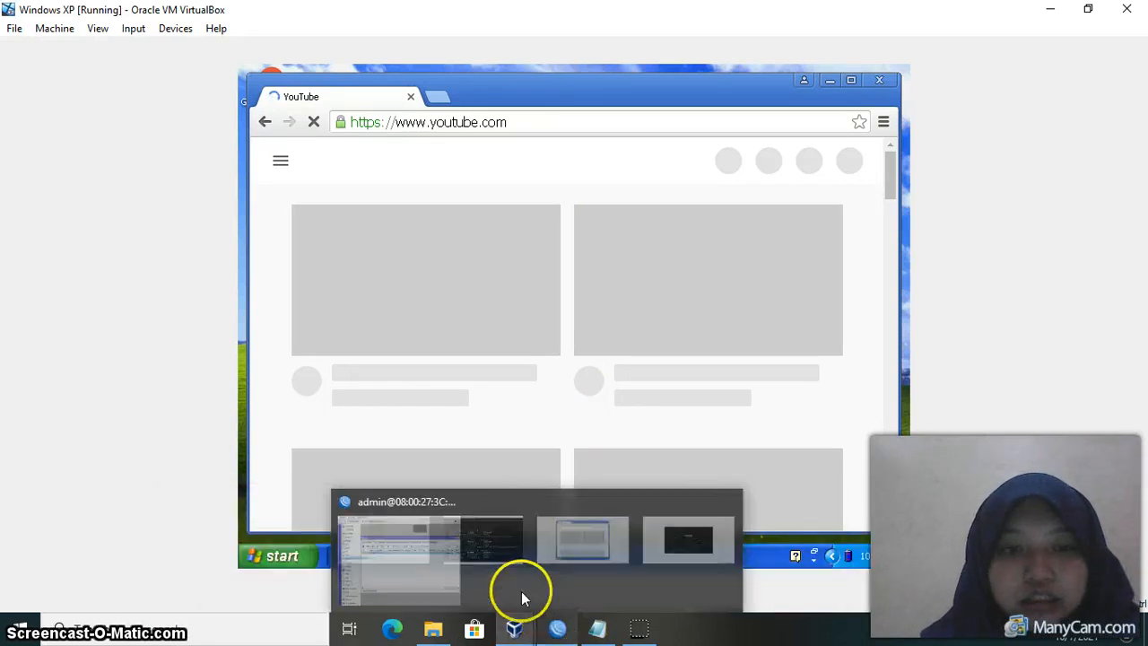
left_click(547, 632)
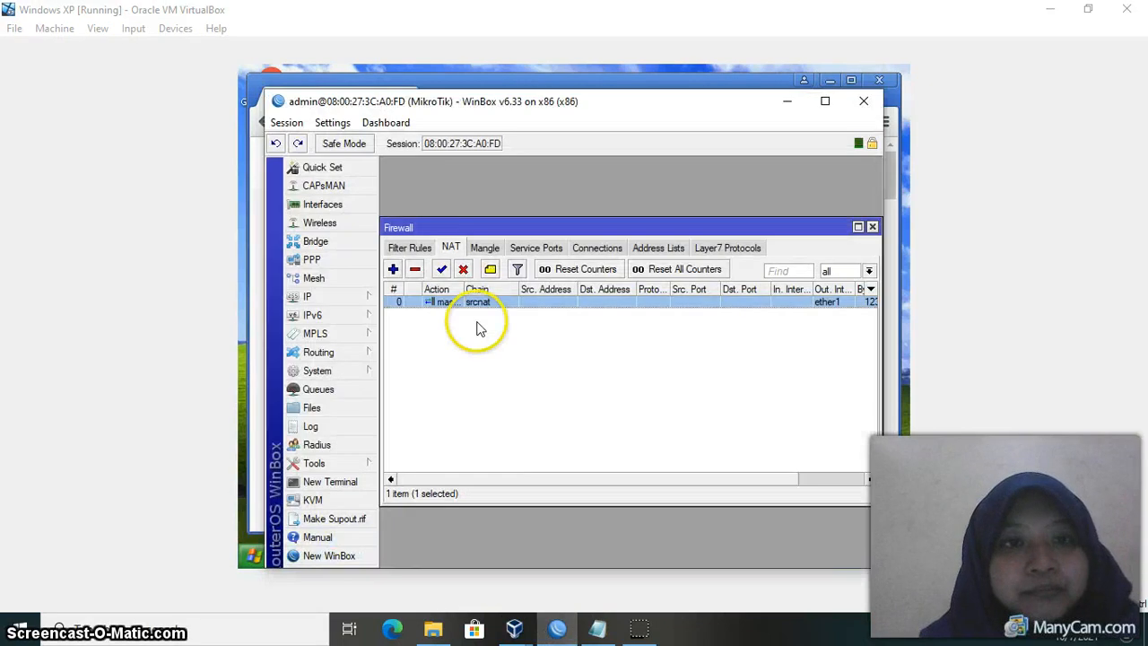
left_click(702, 251)
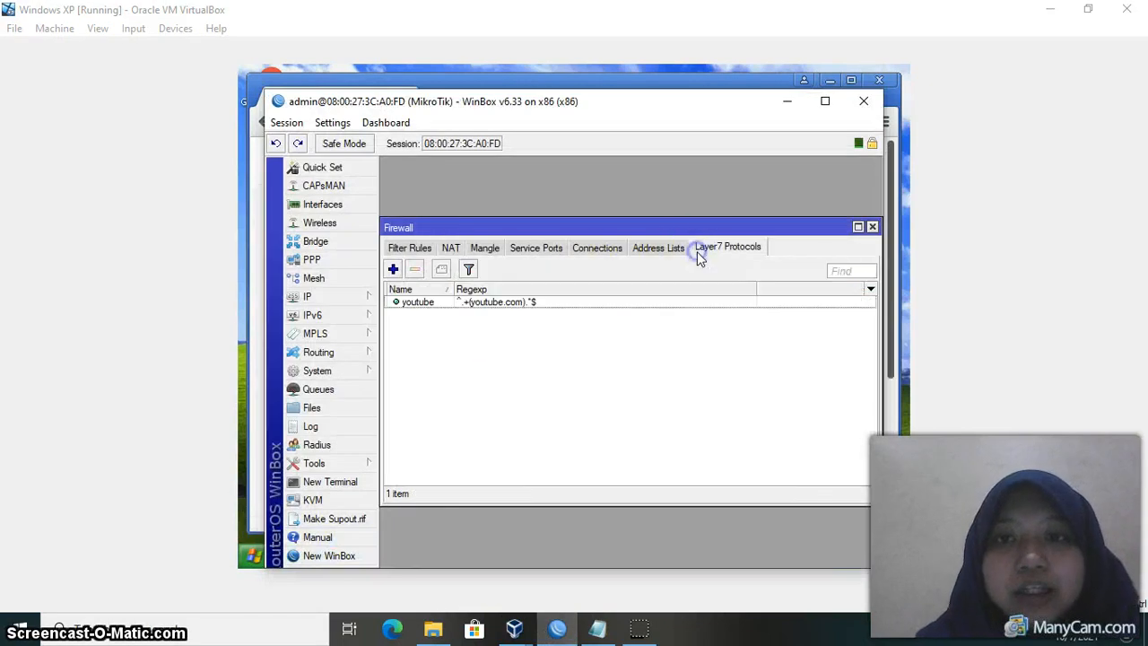
double_click(608, 303)
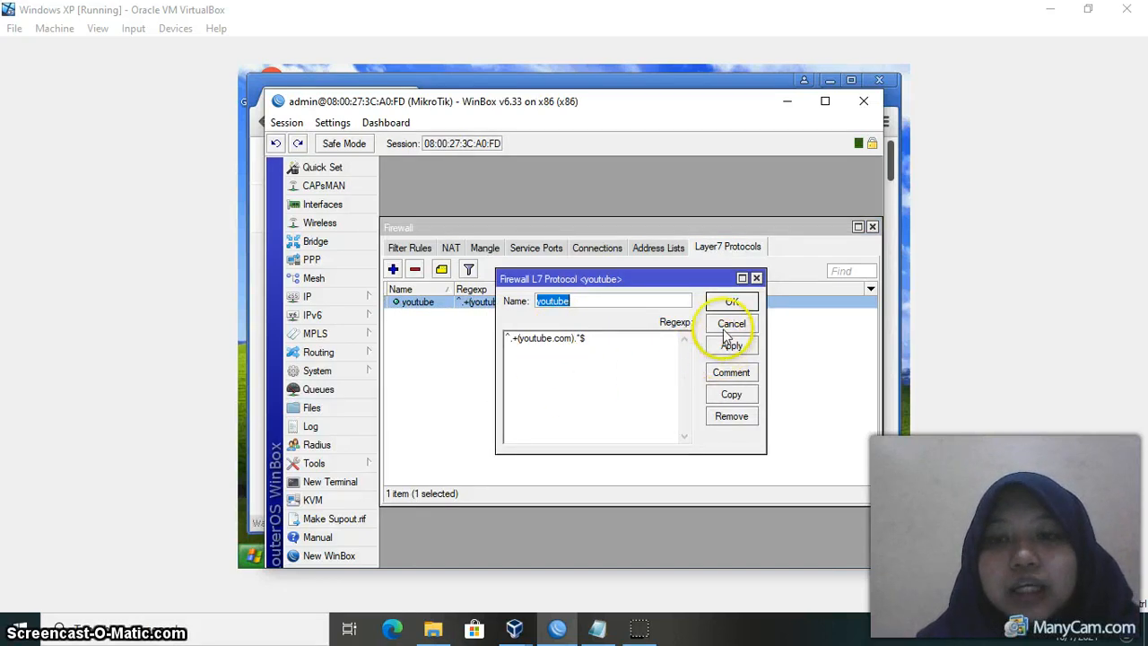
left_click(757, 280)
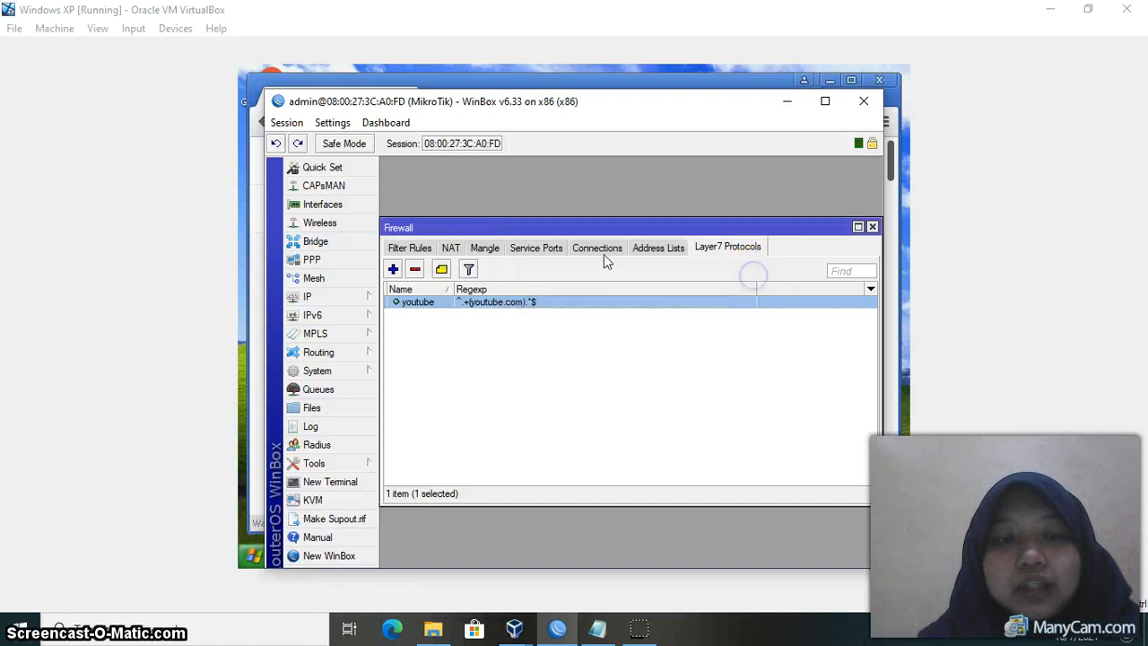
Examine the disabled filter rule for 192.168.27.3, covering its general, advanced, extra and action settings, and close it.
left_click(411, 249)
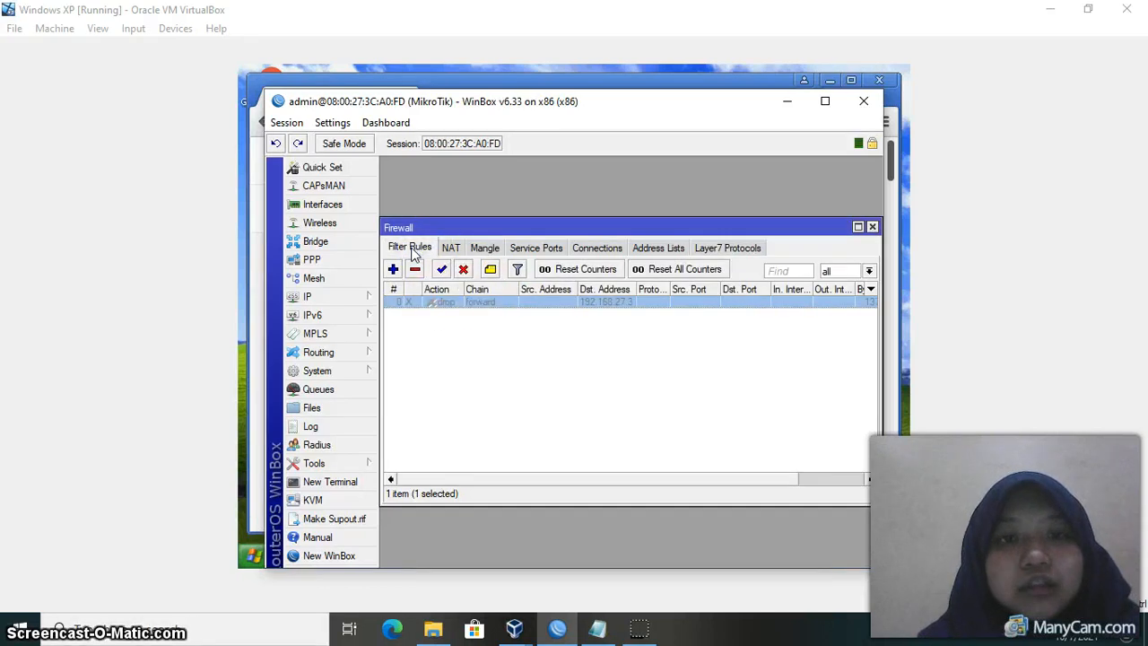
left_click(453, 305)
double_click(453, 304)
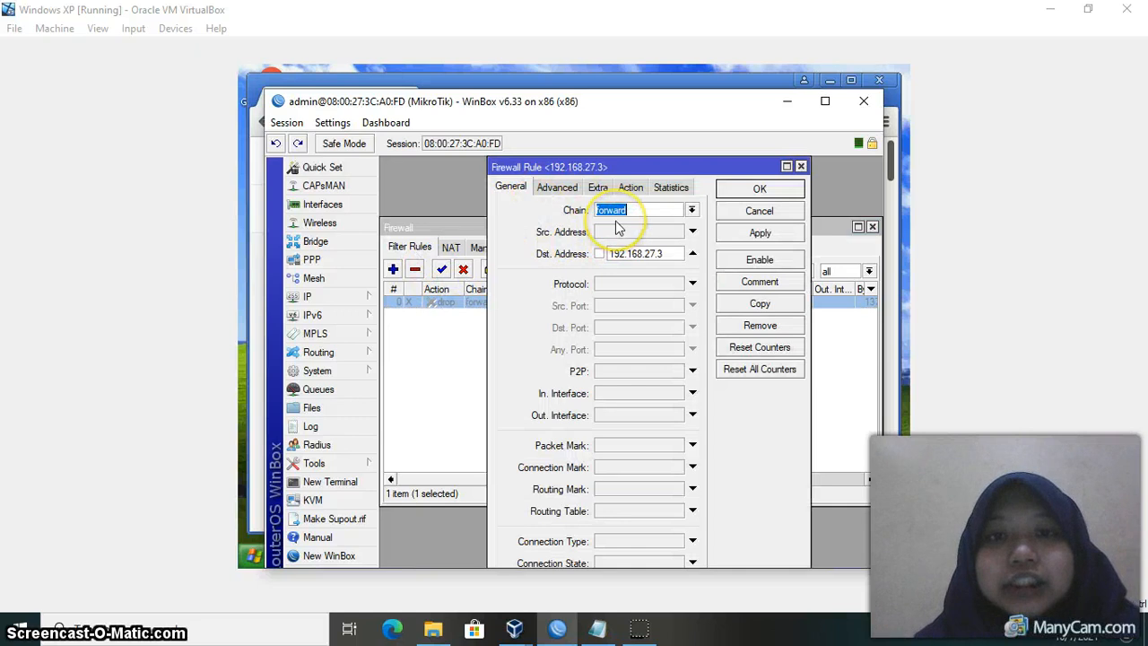
left_click(610, 267)
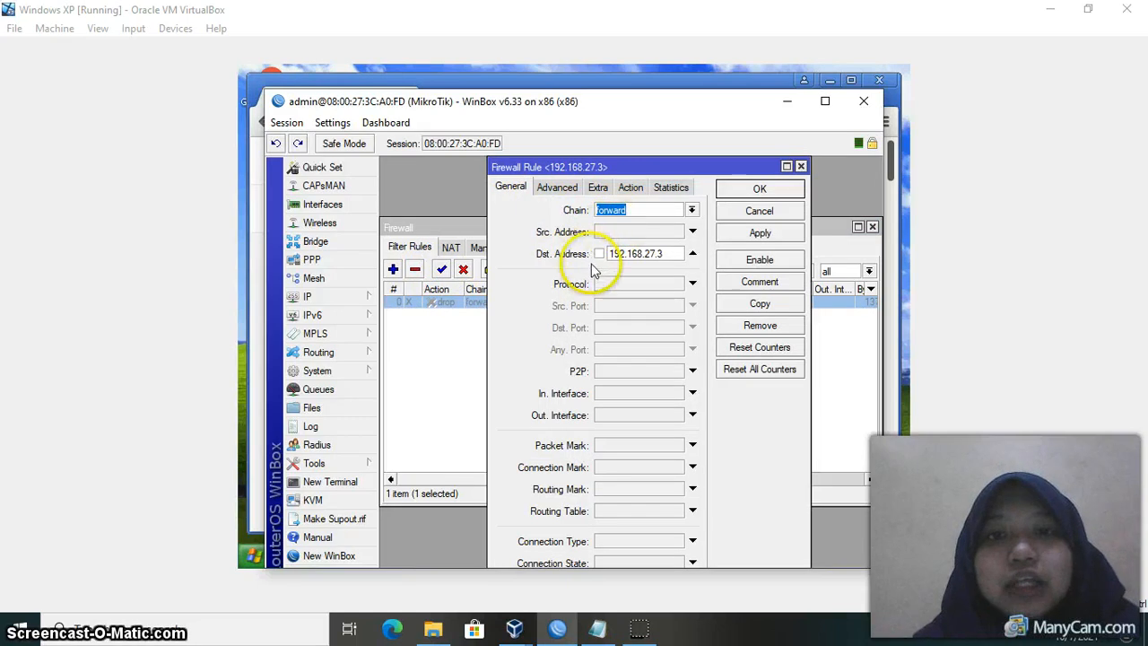
left_click(637, 253)
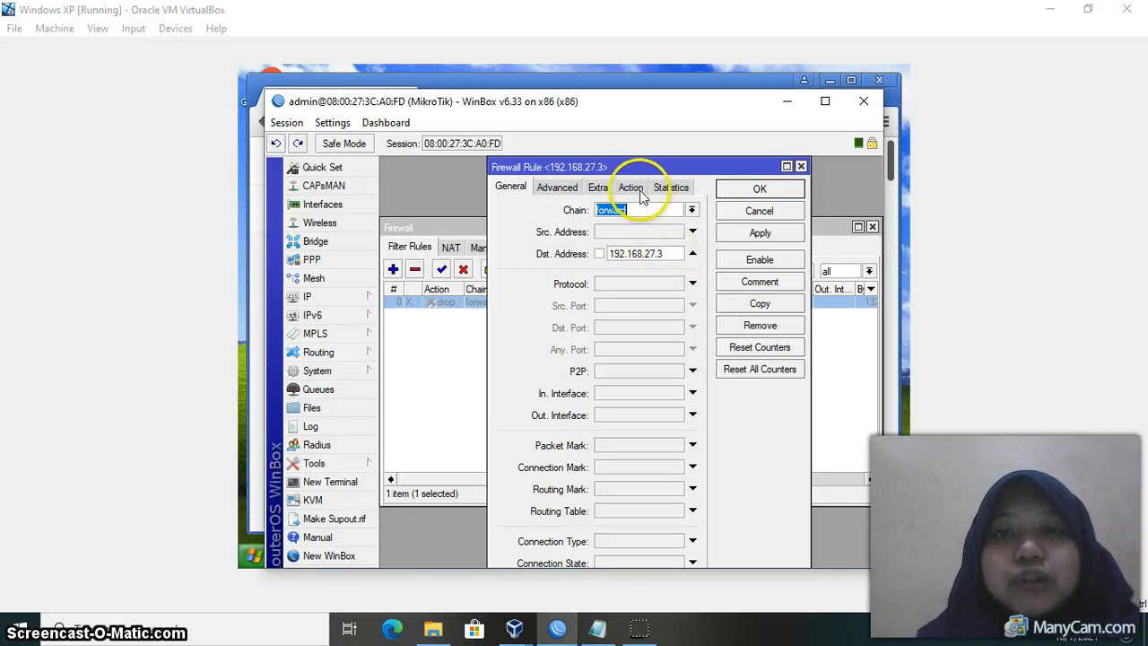
left_click(557, 188)
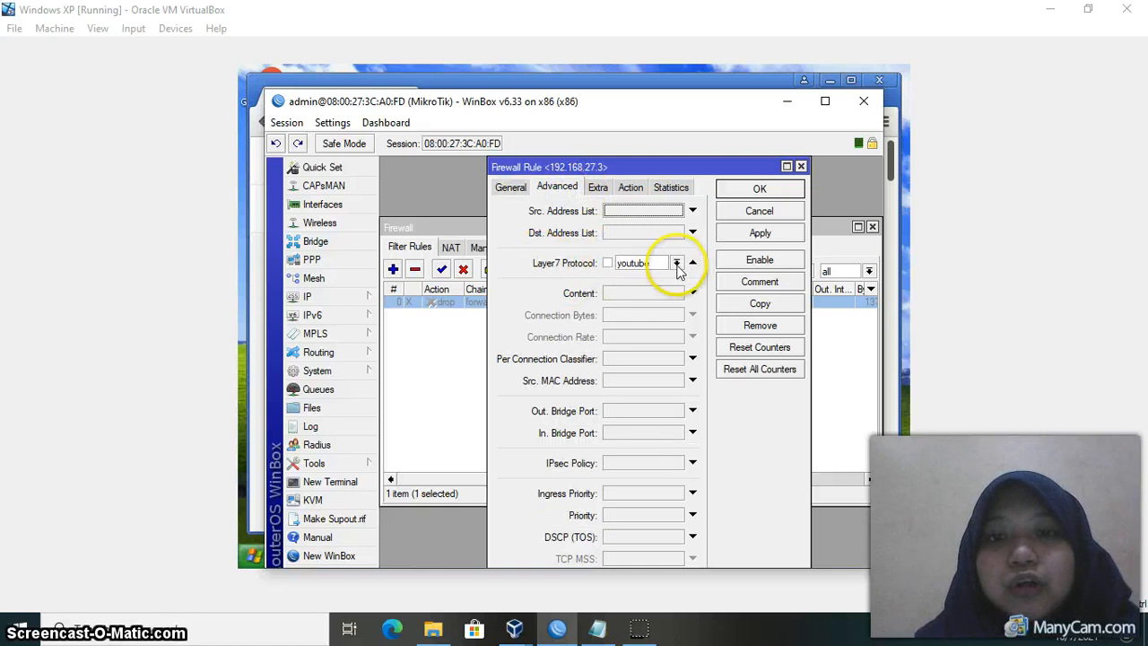
left_click(599, 188)
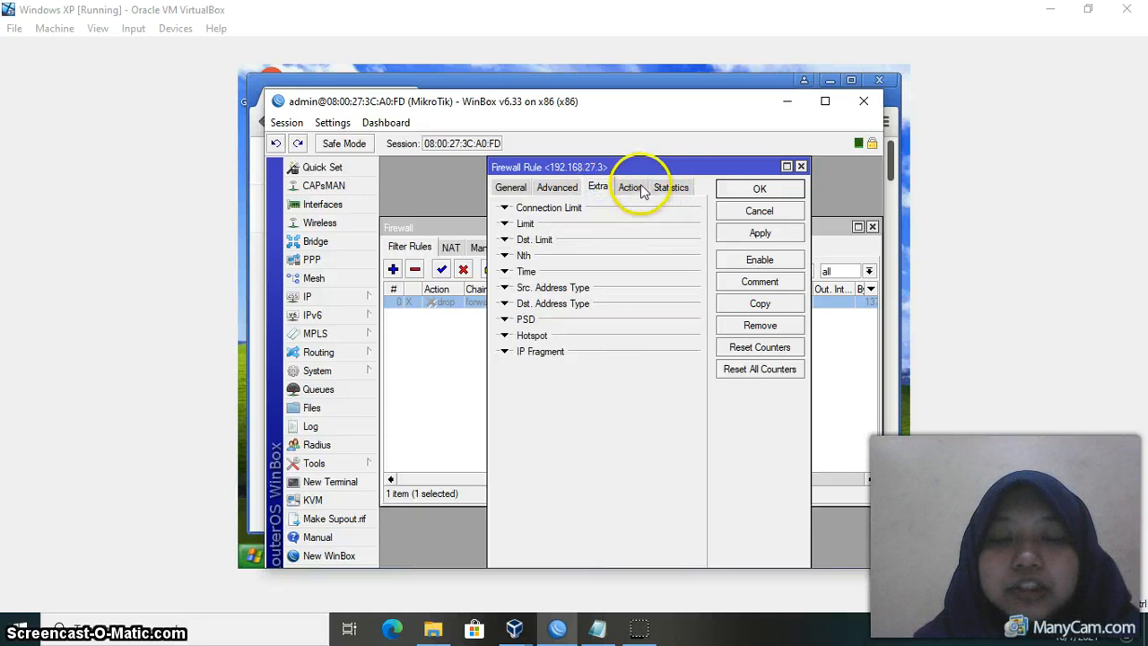
left_click(638, 188)
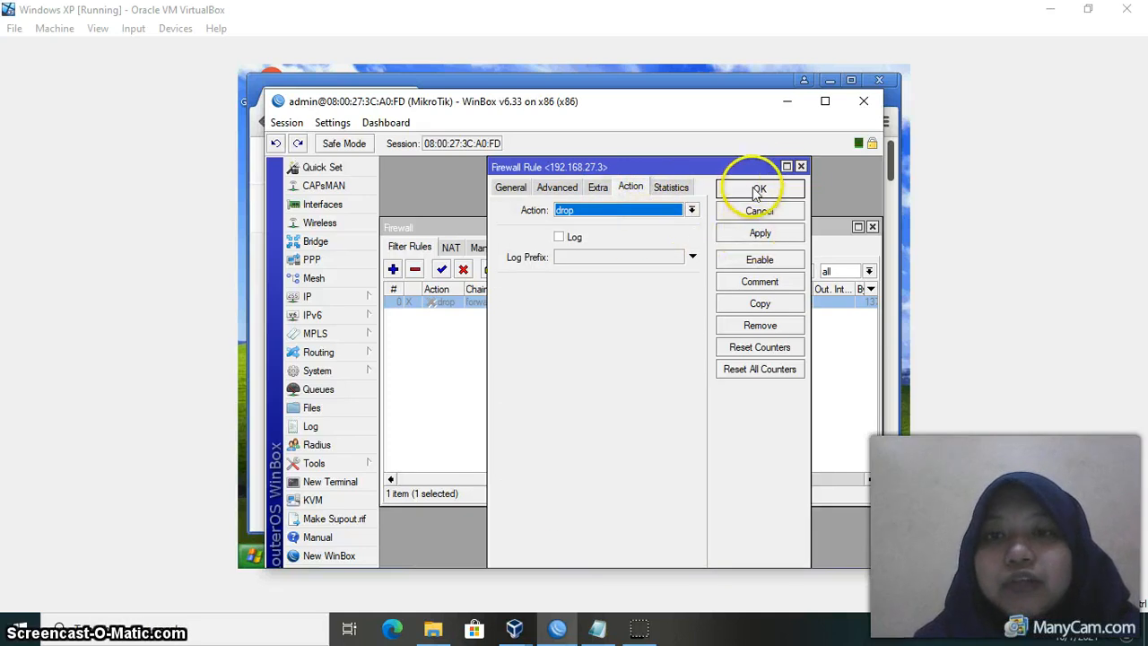
left_click(802, 168)
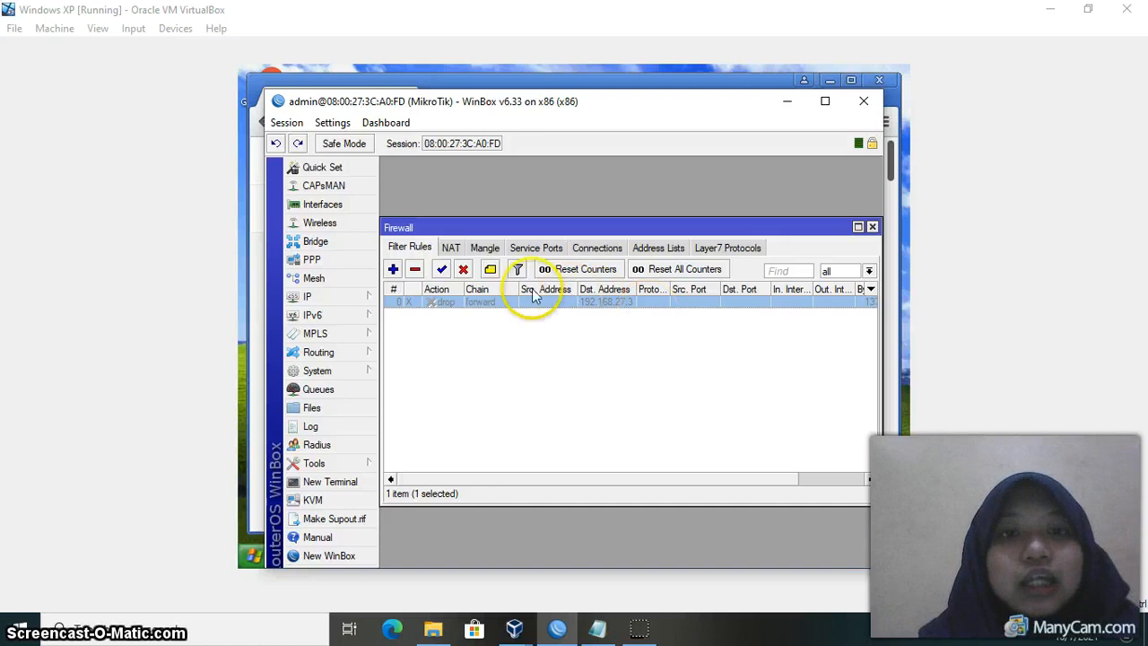
Enable the drop filter rule for 192.168.27.3 and test it by reloading youtube.com in Chrome on the Windows XP machine.
left_click(443, 273)
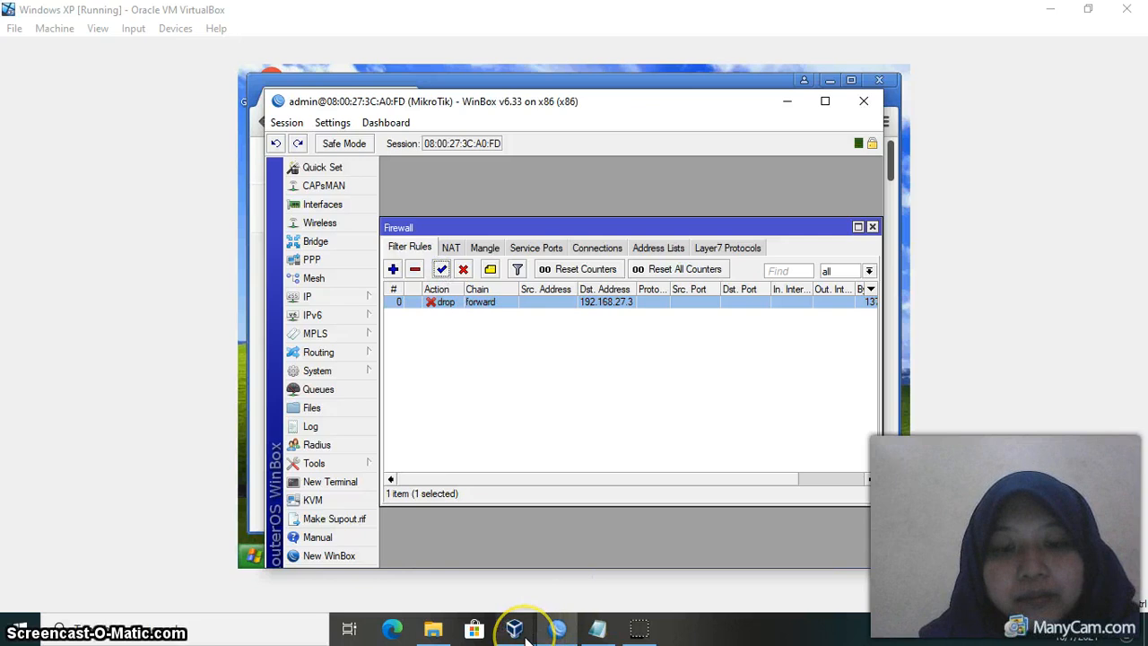
mouse_move(516, 627)
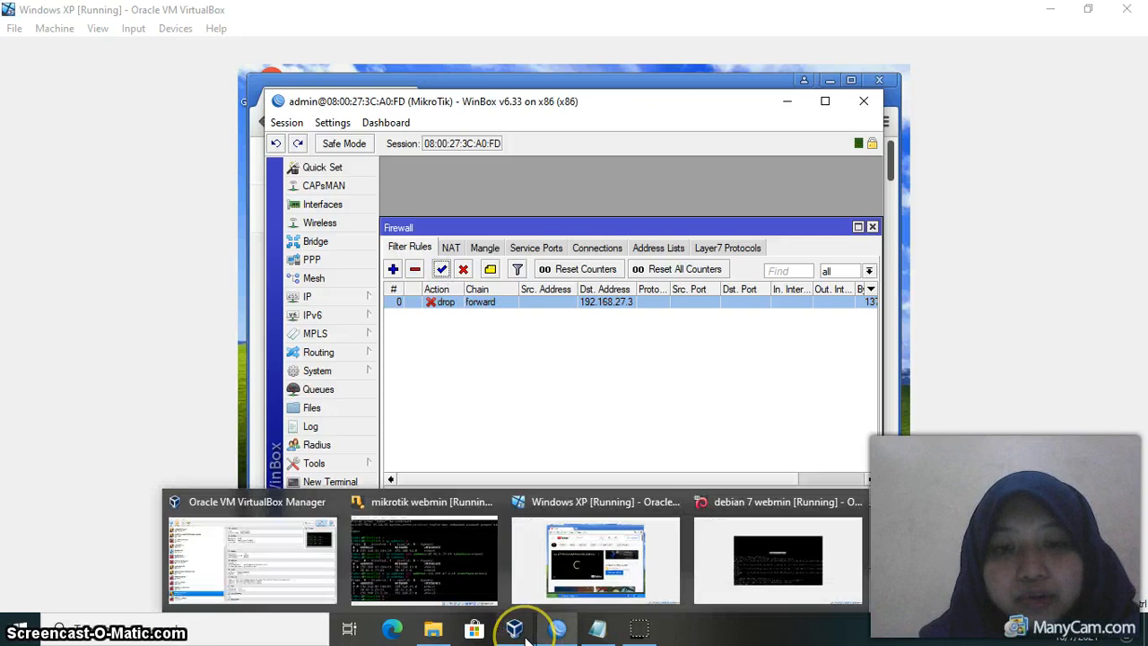
left_click(639, 547)
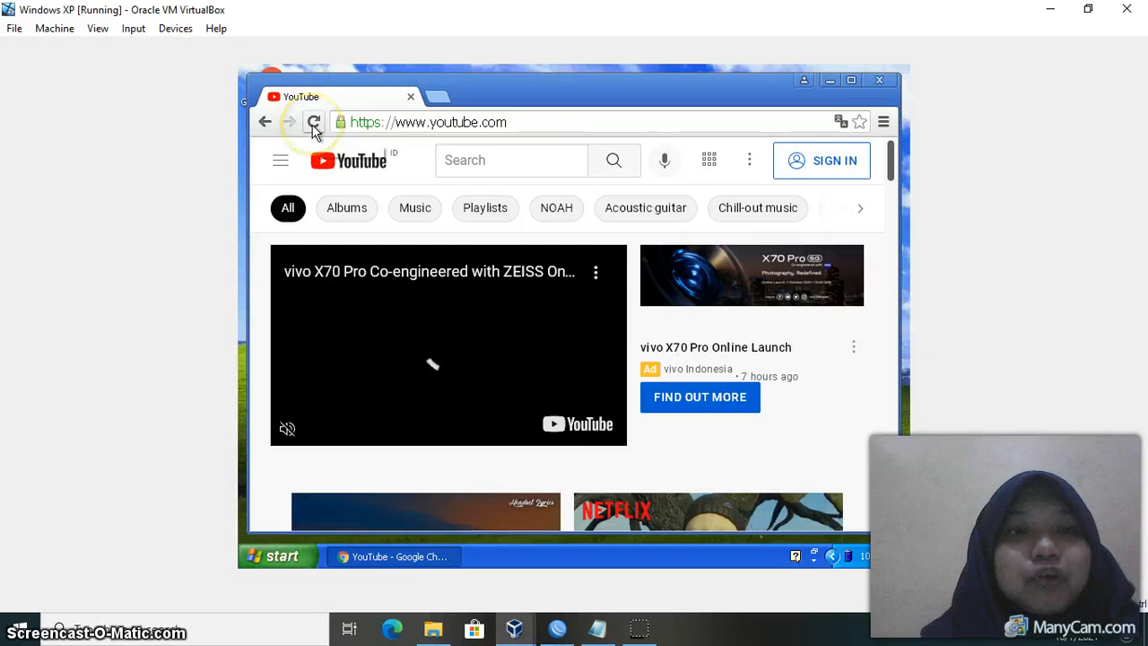
left_click(314, 122)
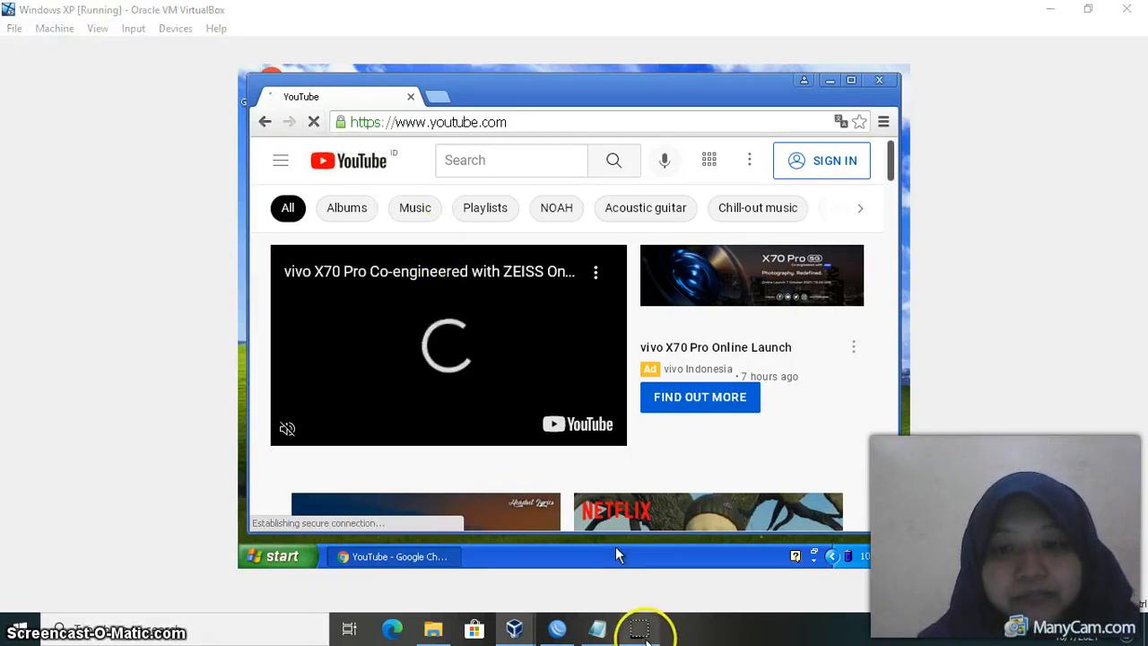
left_click(473, 440)
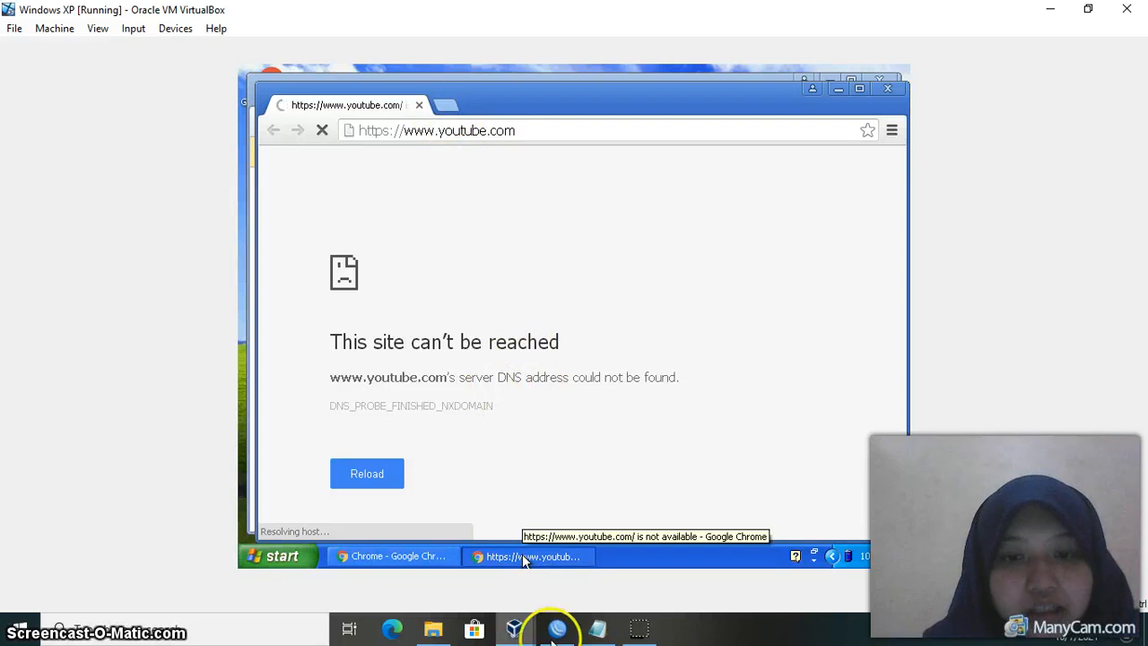
Return to WinBox and check the router's configured DNS servers, closing the DNS settings after reviewing them.
left_click(560, 638)
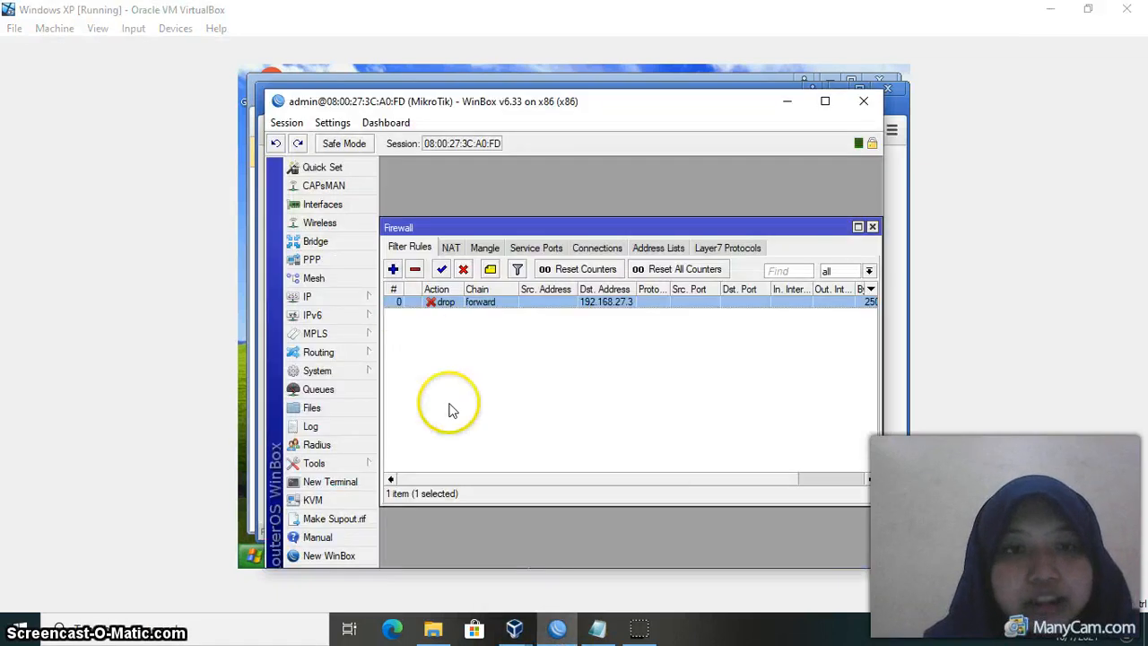
left_click(373, 300)
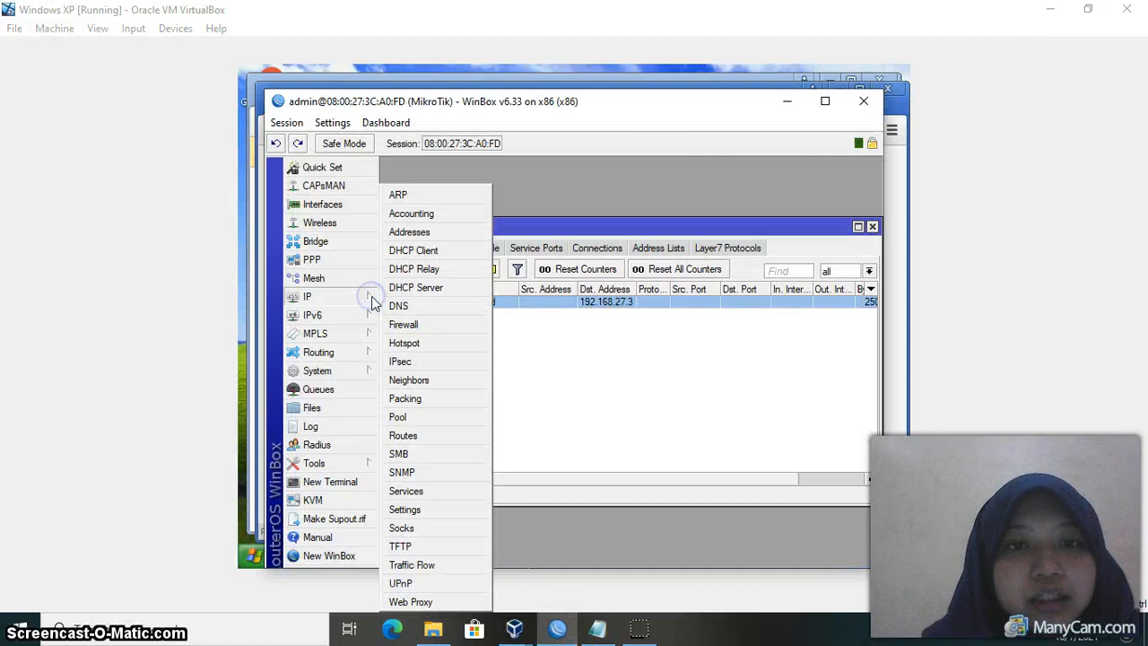
left_click(433, 308)
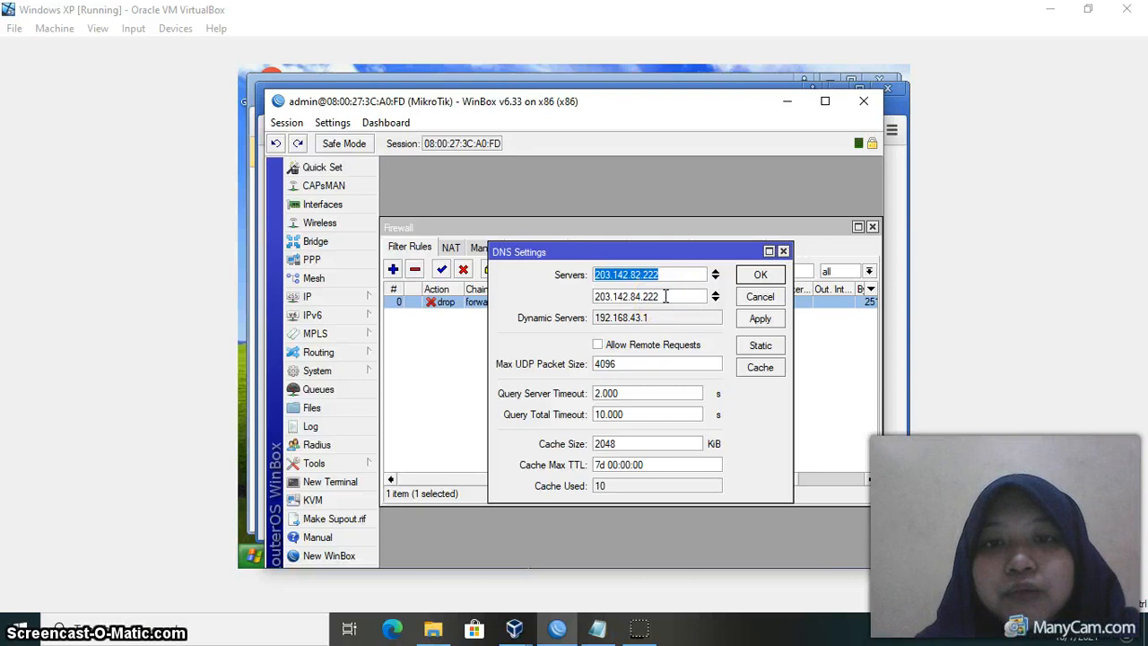
left_click(669, 300)
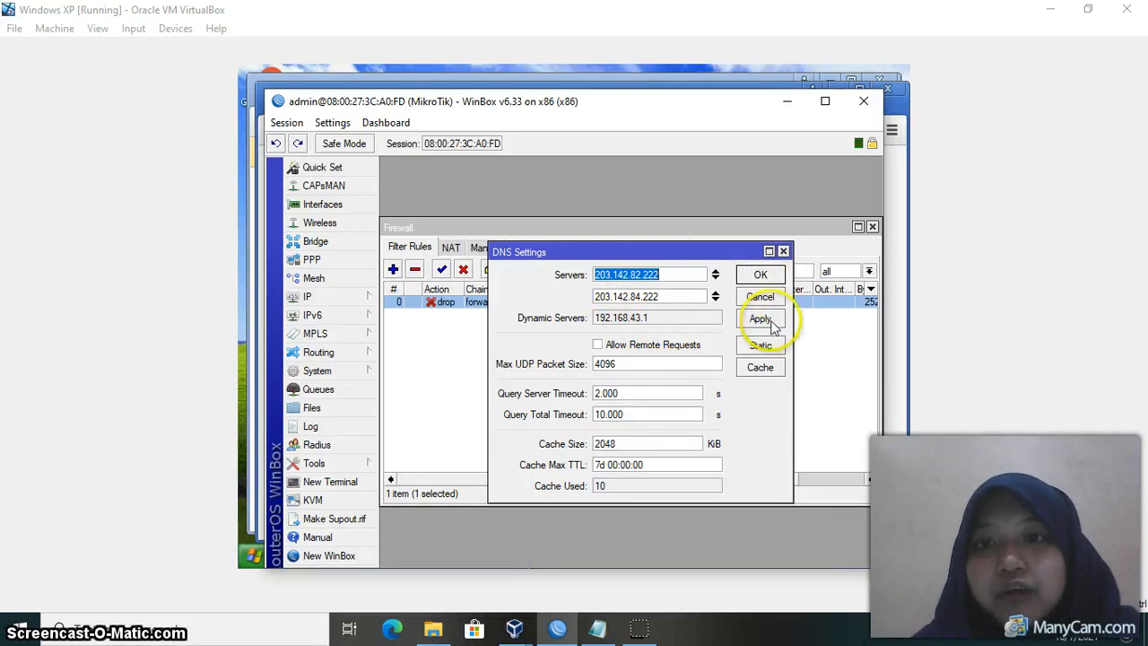
left_click(765, 278)
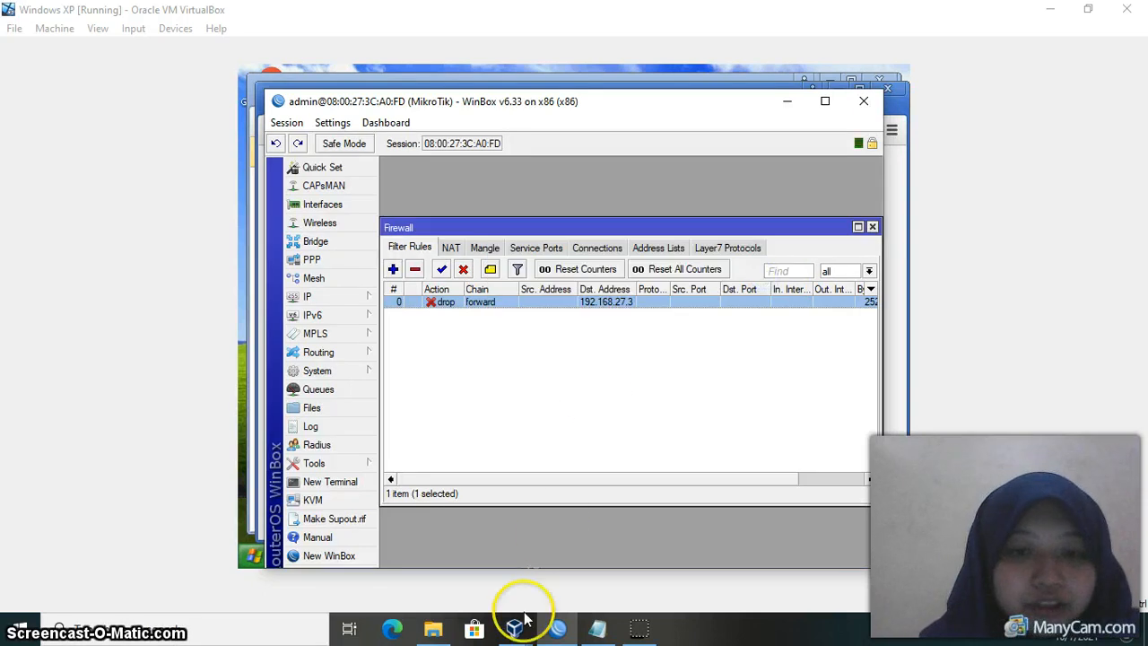
Switch back to the Windows XP machine, minimize the YouTube window and close the Chrome sign-in window.
mouse_move(526, 633)
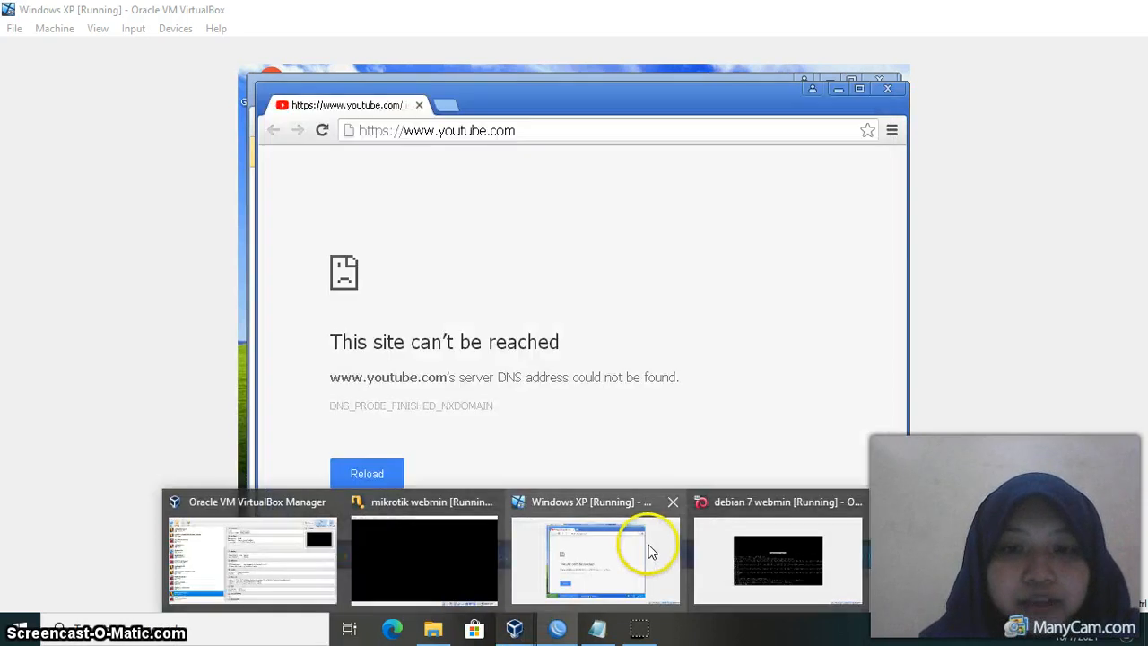
left_click(642, 554)
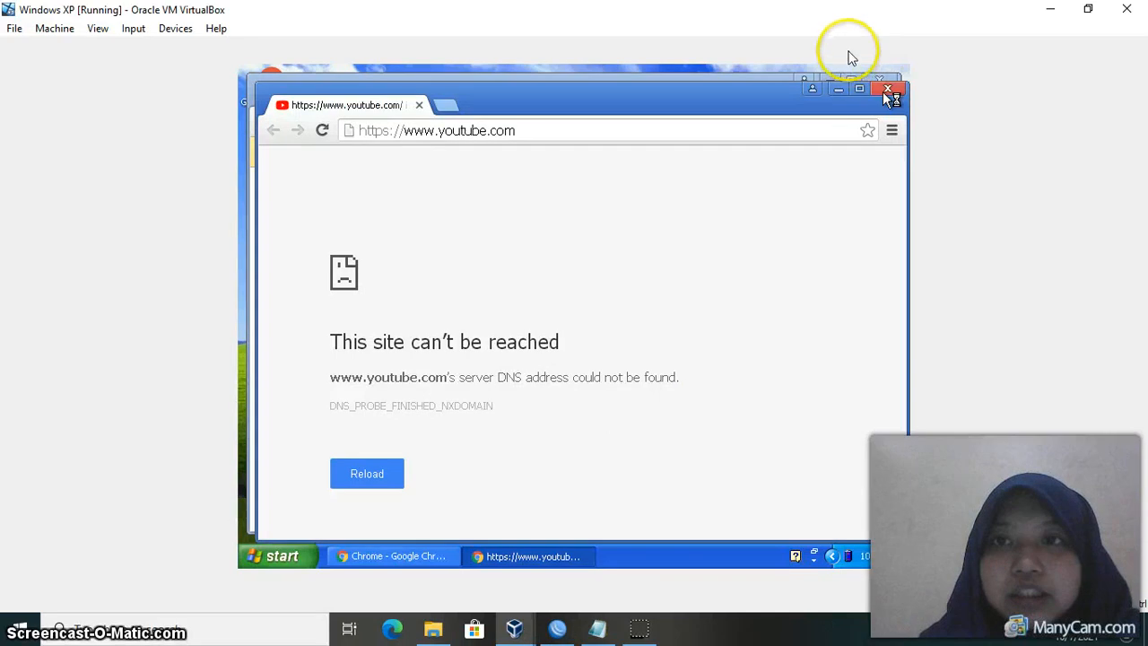
left_click(843, 92)
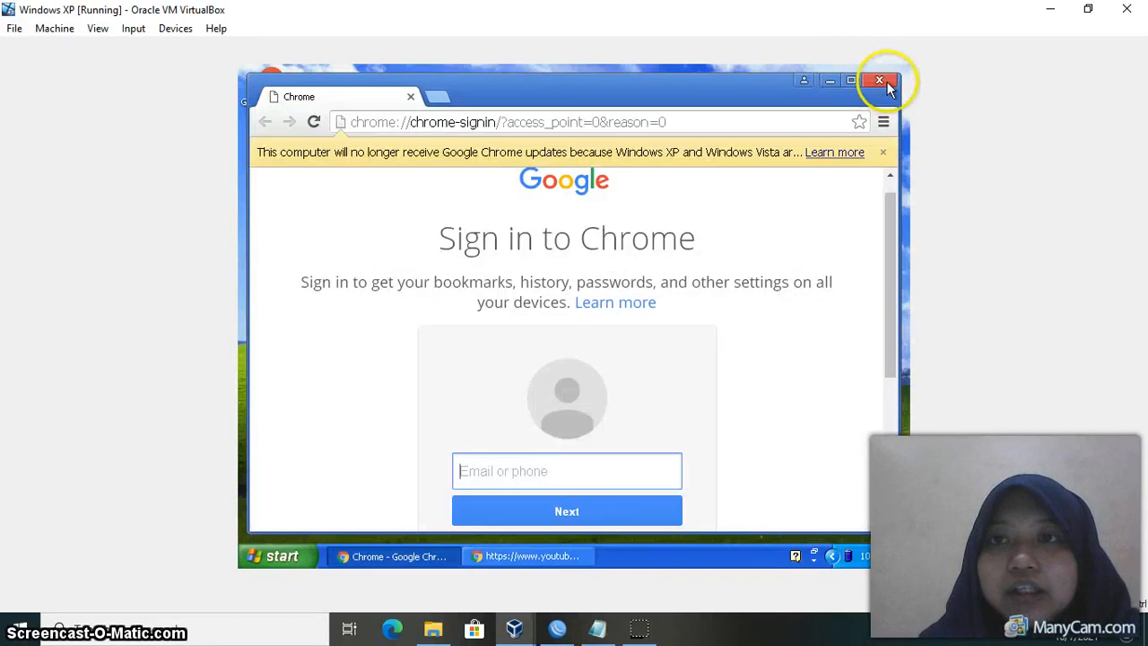
left_click(884, 83)
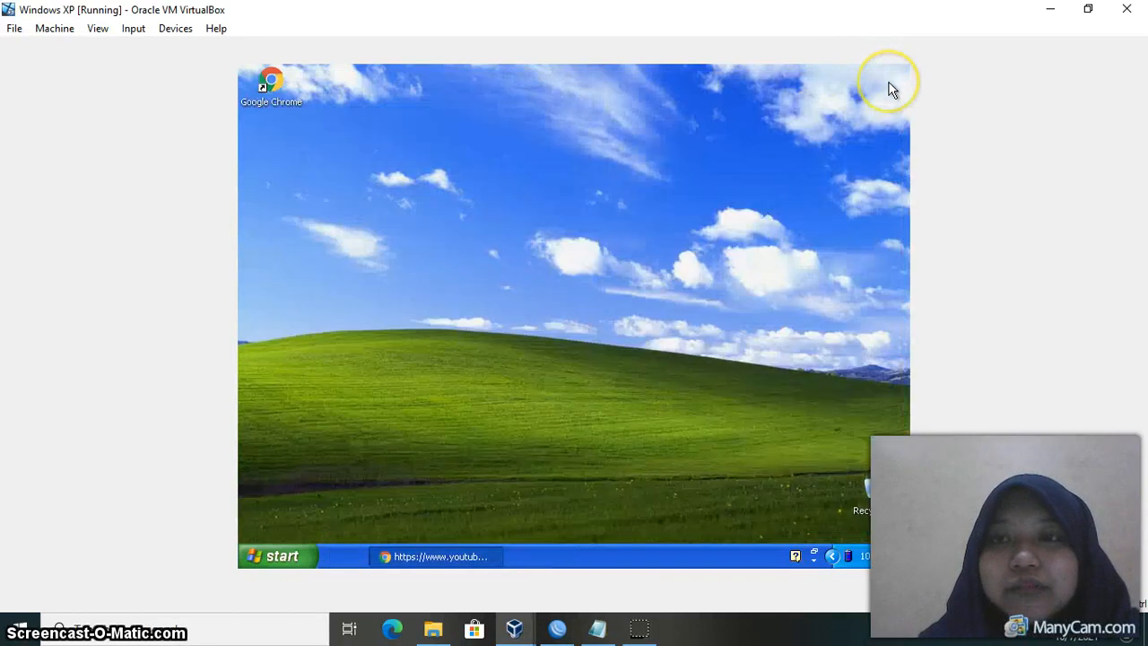
Open a Command Prompt on the Windows XP machine and start nslookup.
left_click(302, 553)
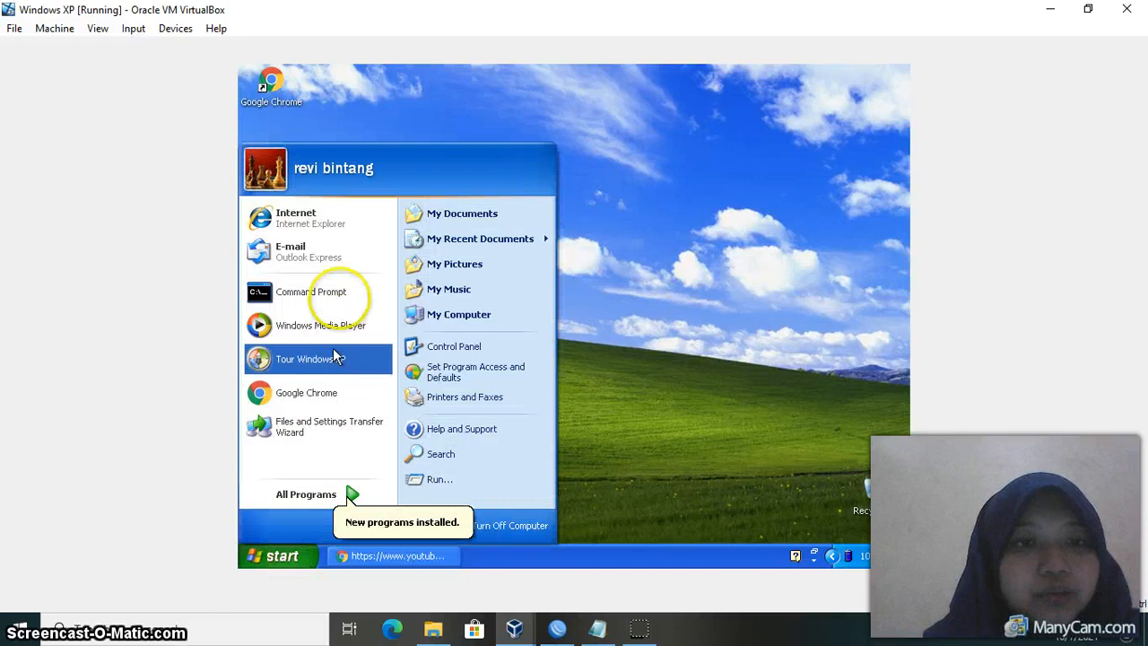
left_click(340, 303)
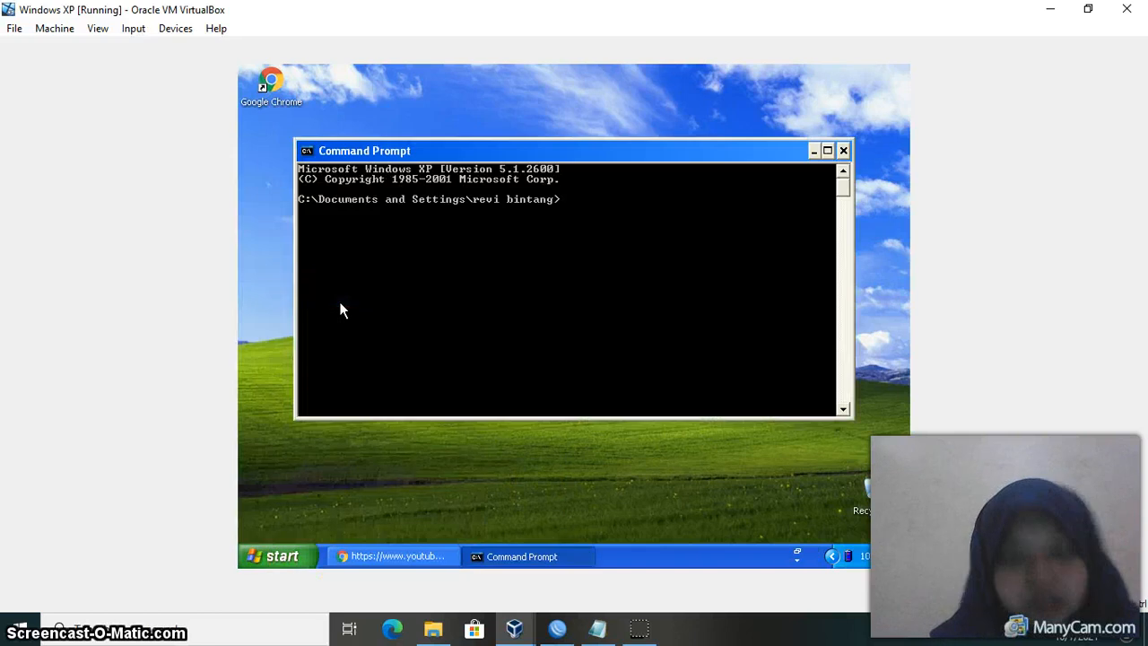
type("nslookup")
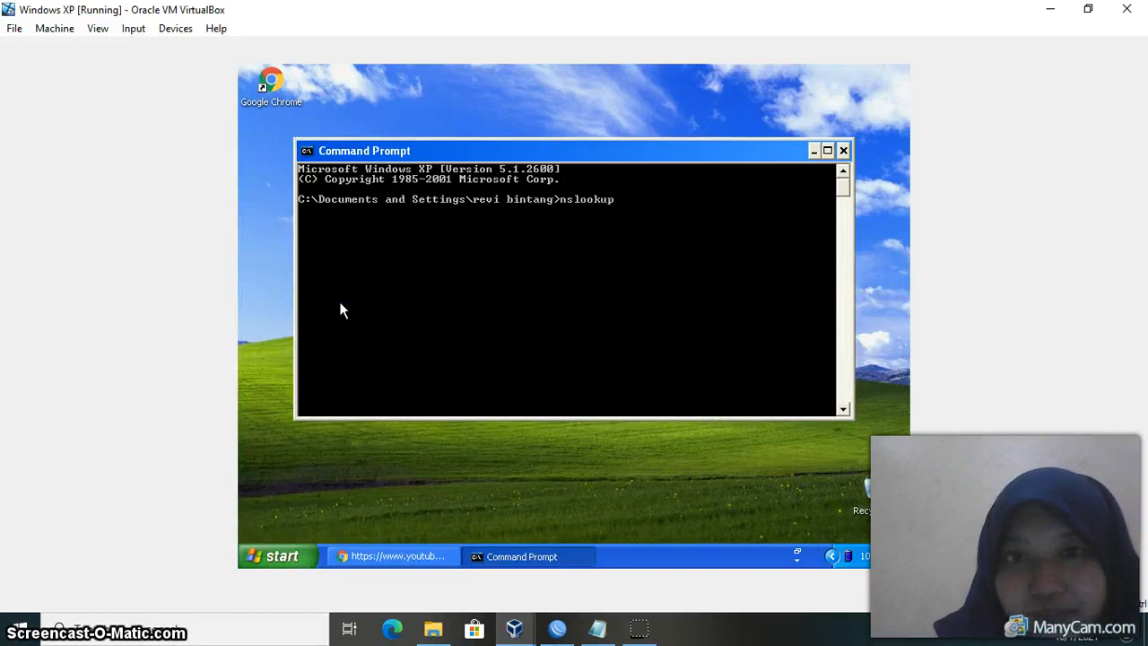
key("Return")
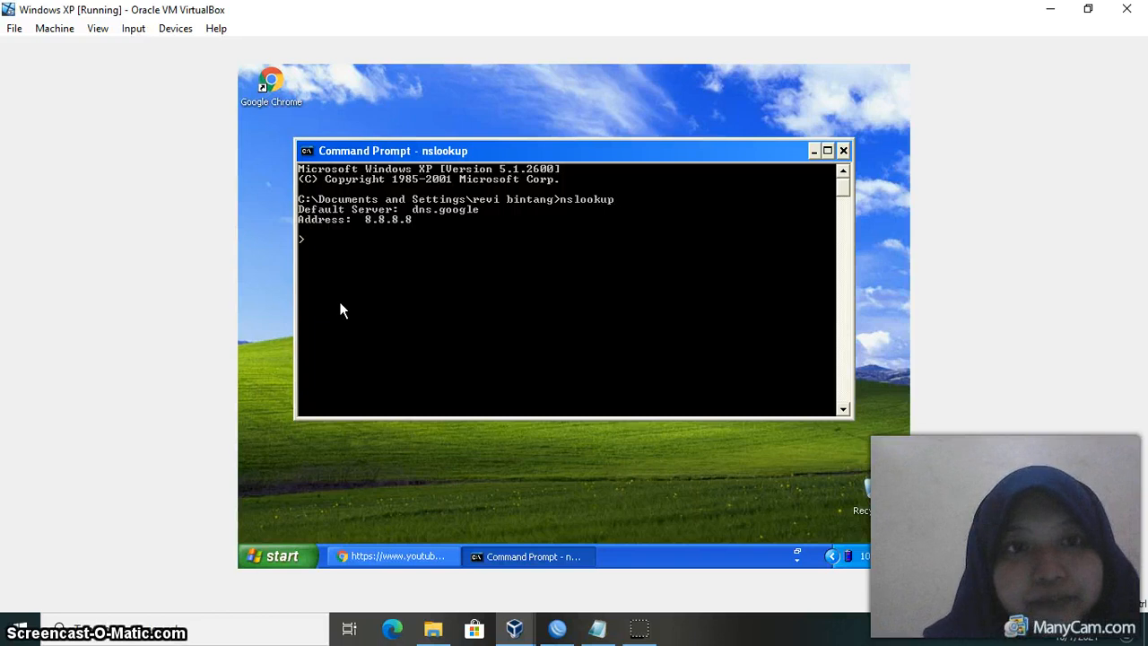
Check the first DNS server address in WinBox's DNS settings and look up 203.142.82.222 with nslookup on the Windows XP machine.
type("20")
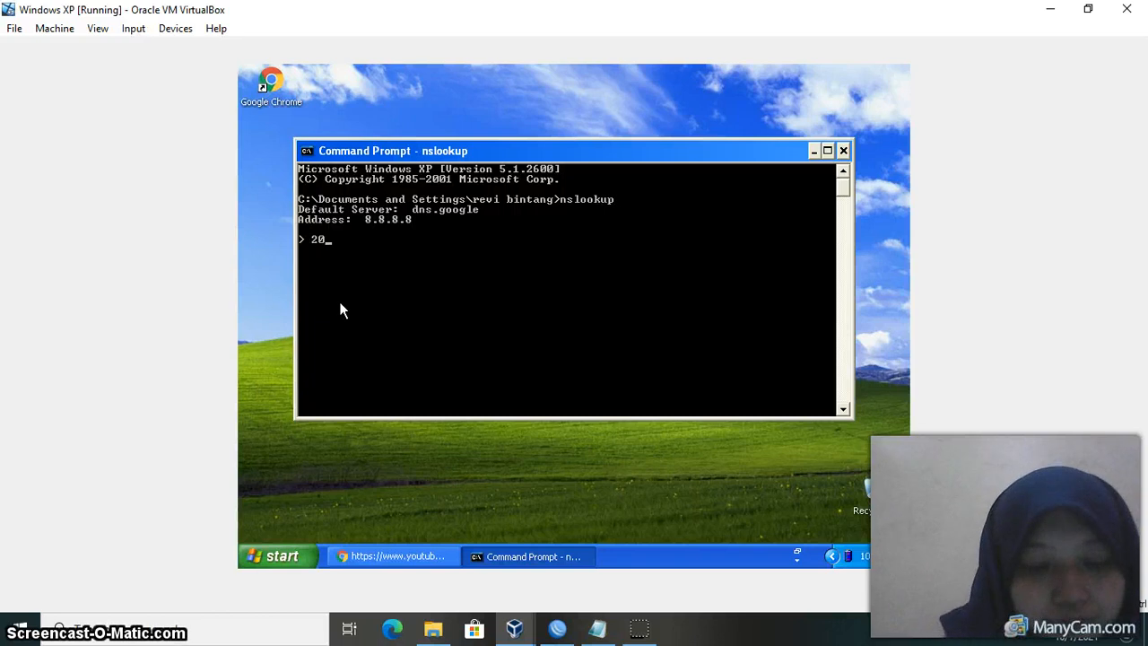
type("3.")
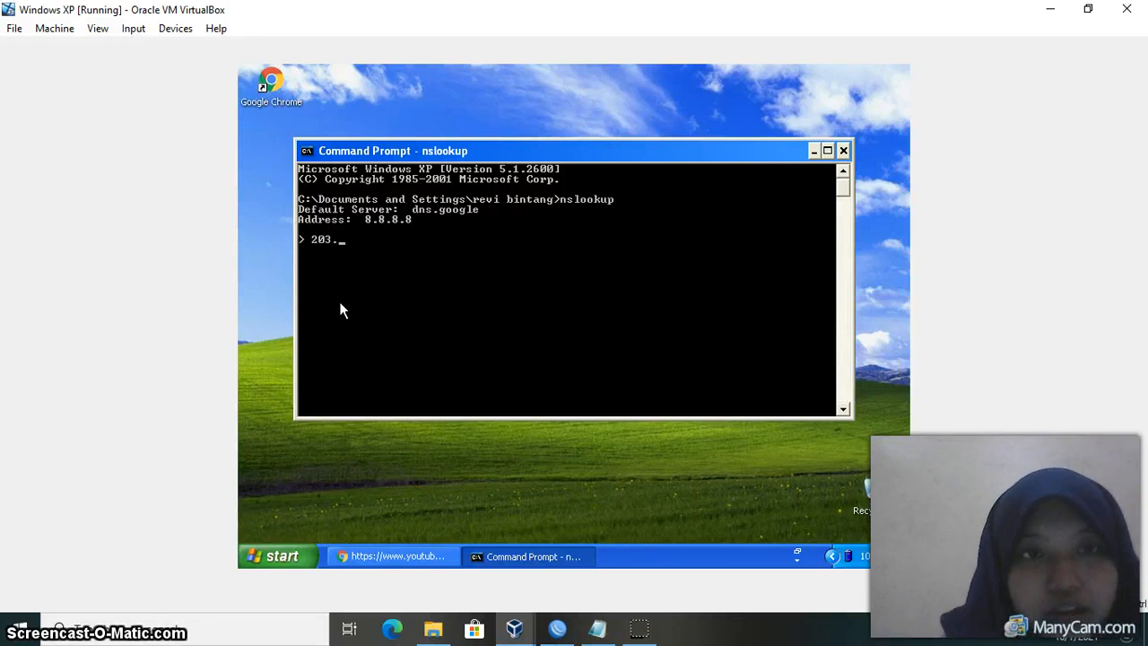
left_click(555, 628)
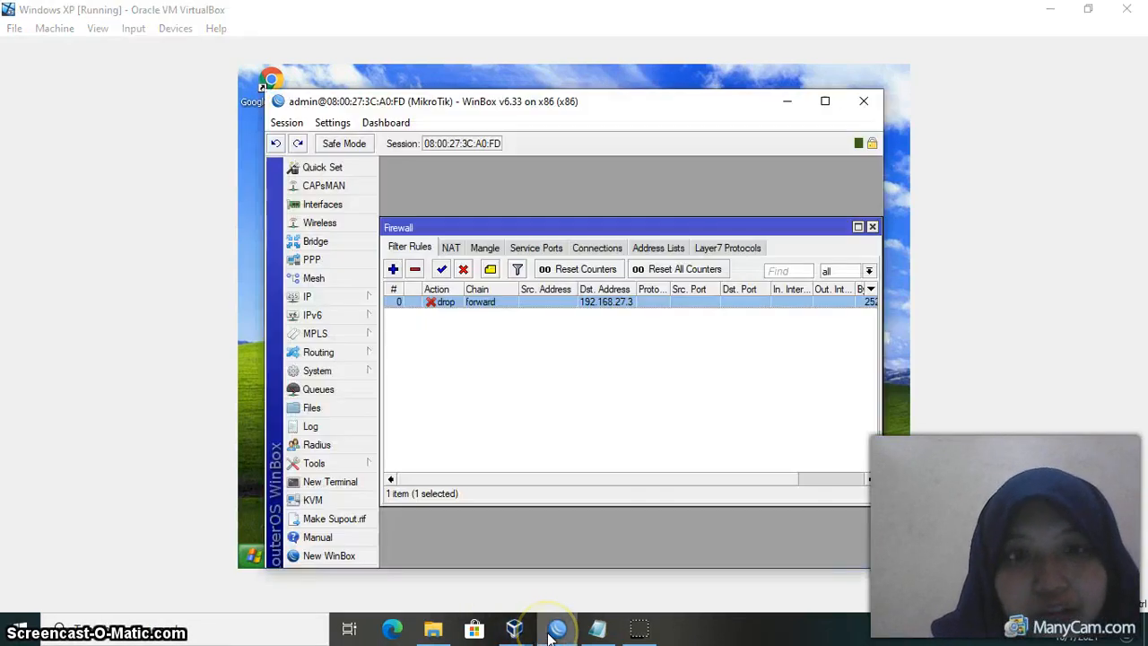
left_click(367, 302)
left_click(398, 306)
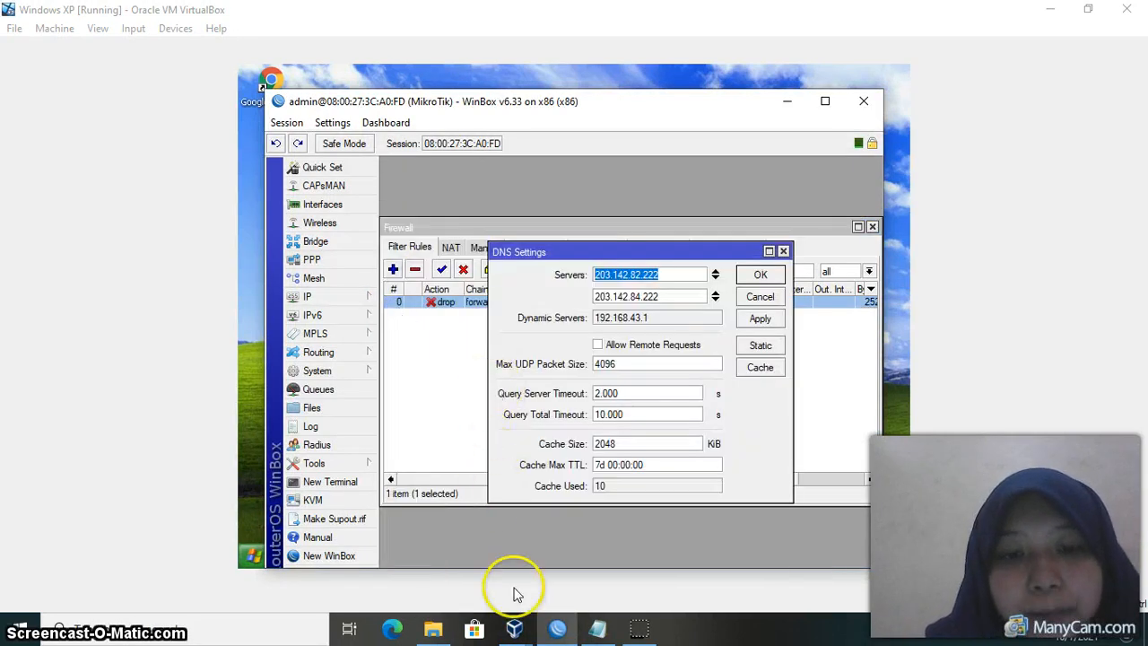
mouse_move(520, 628)
left_click(558, 580)
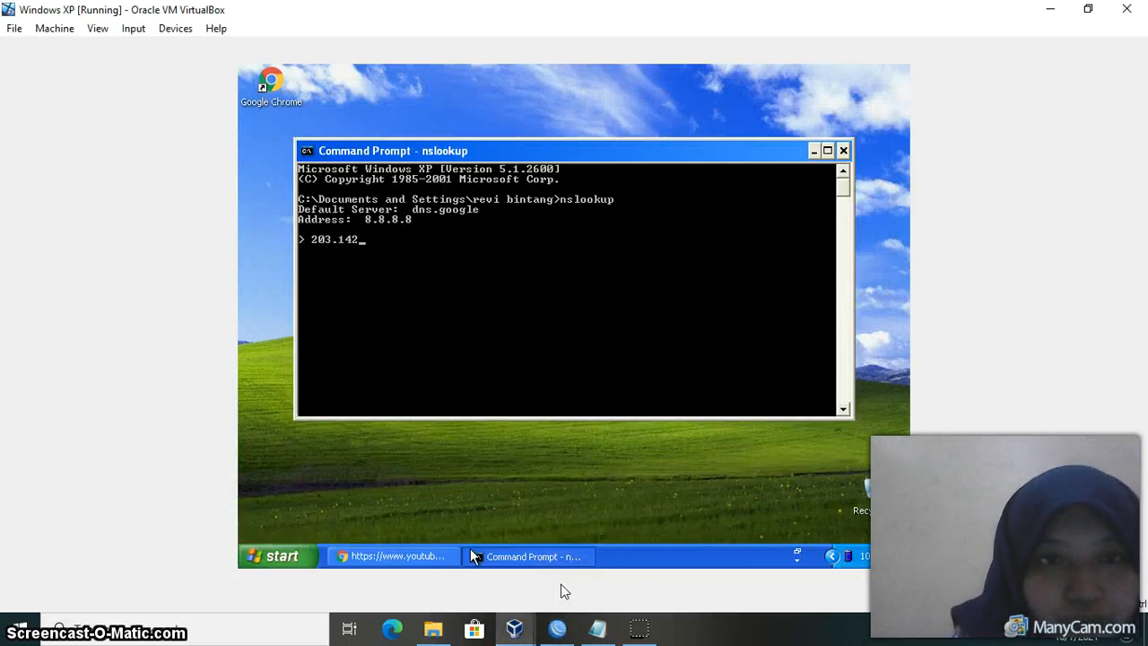
type("203.142.82.22")
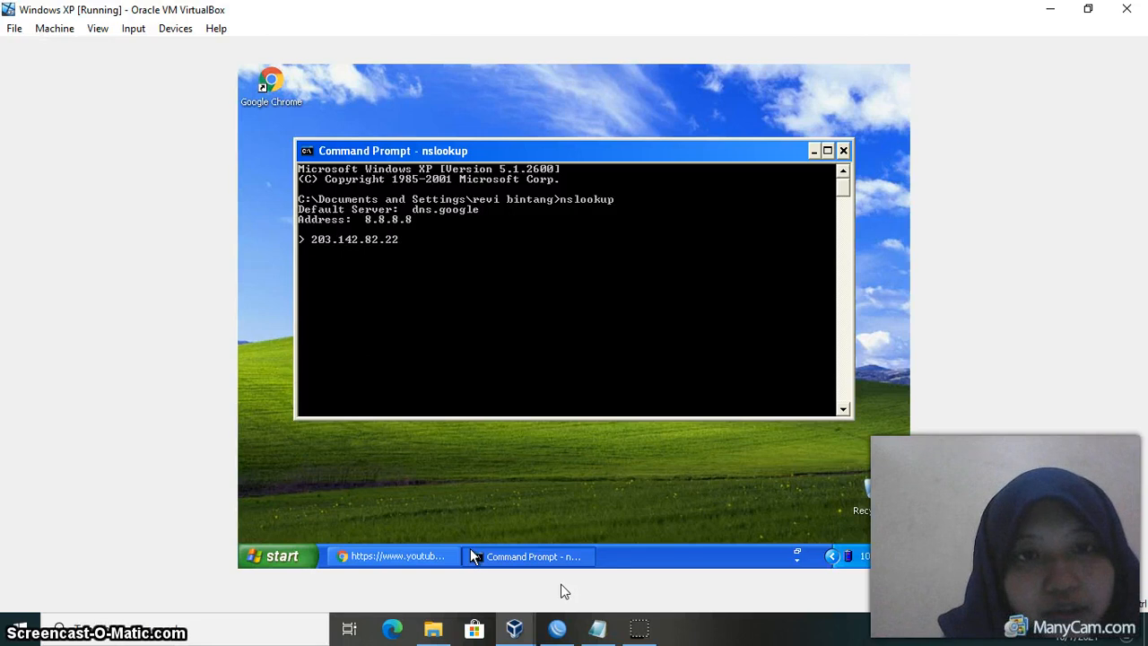
type("2")
key("Return")
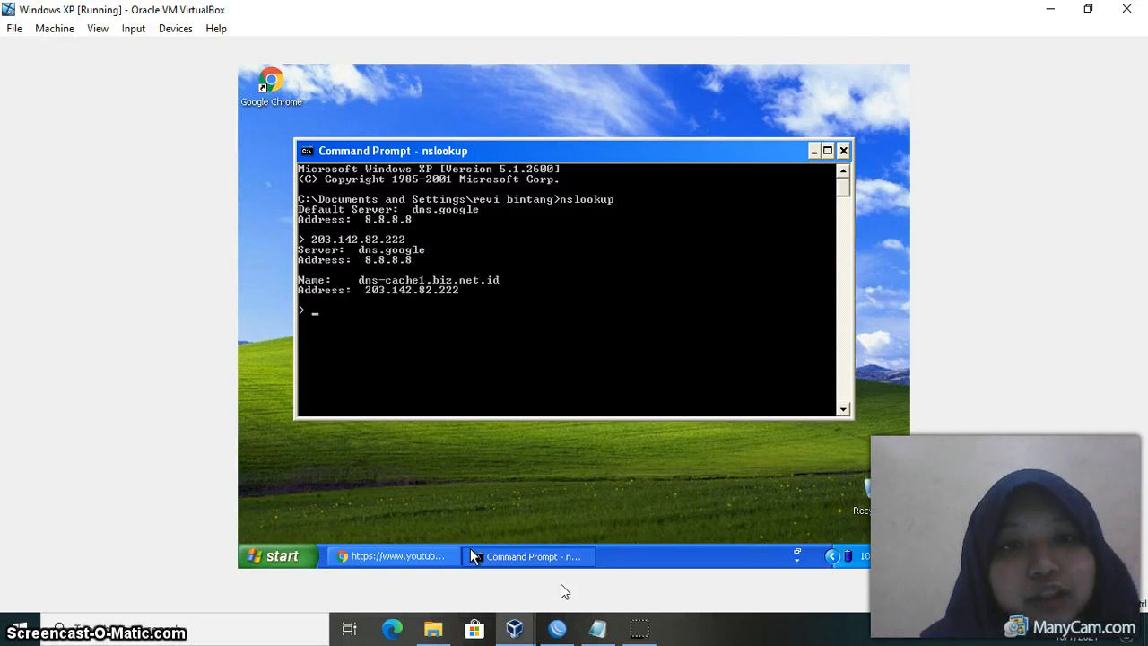
Look up the second DNS server address, 203.142.84.222, in nslookup and close the Command Prompt window.
key("Up")
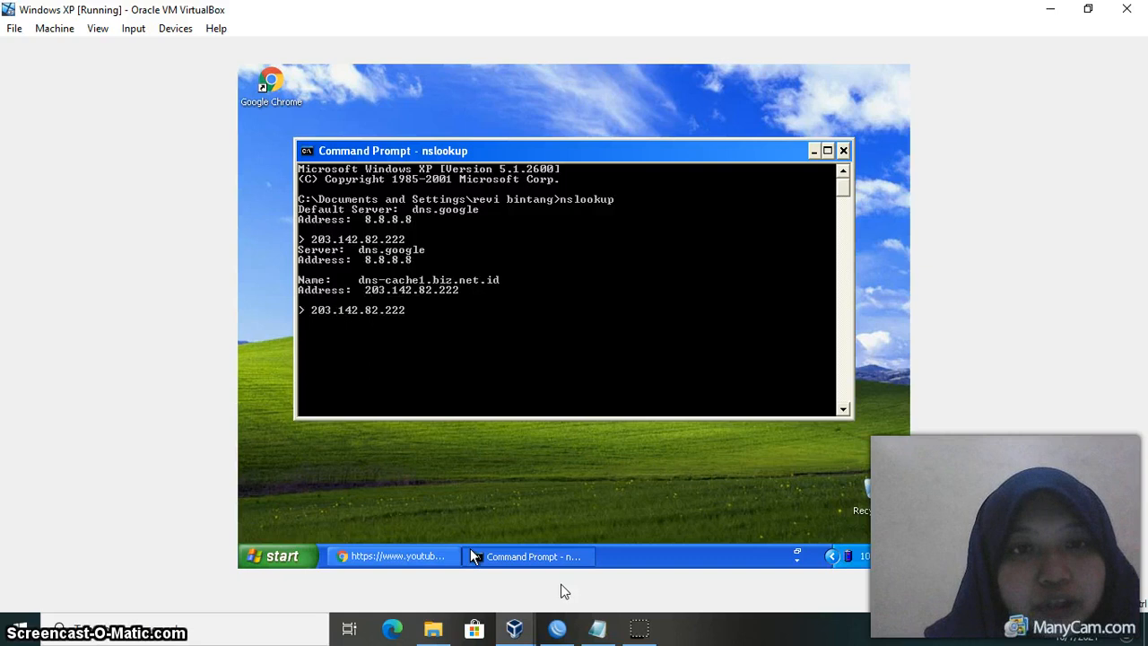
key("Return")
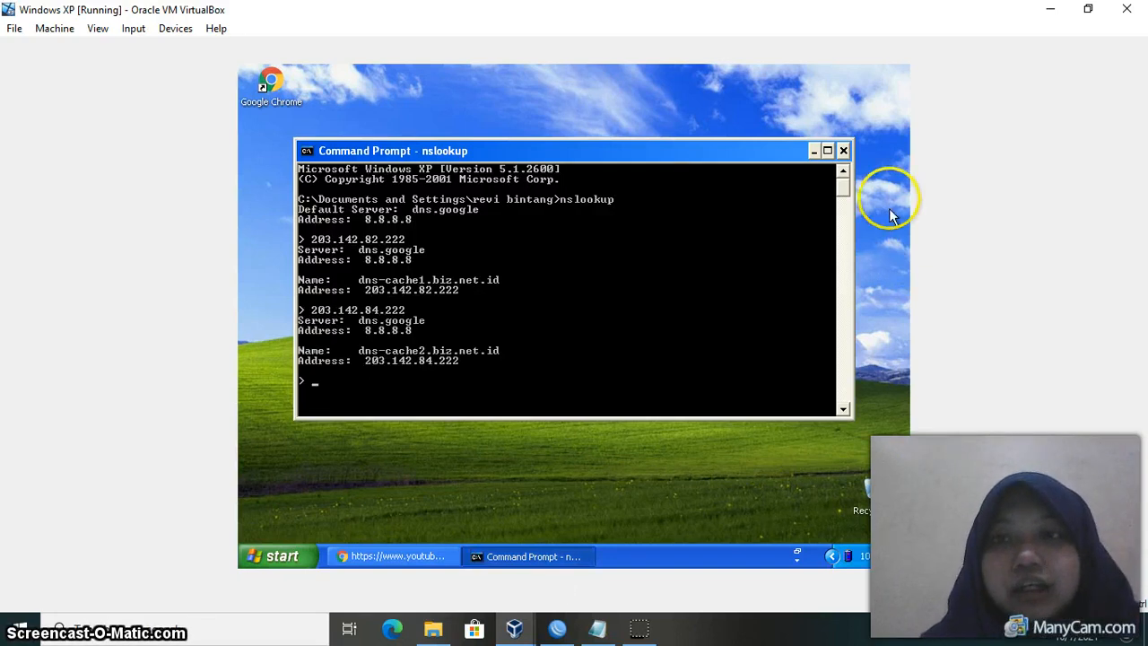
left_click(846, 153)
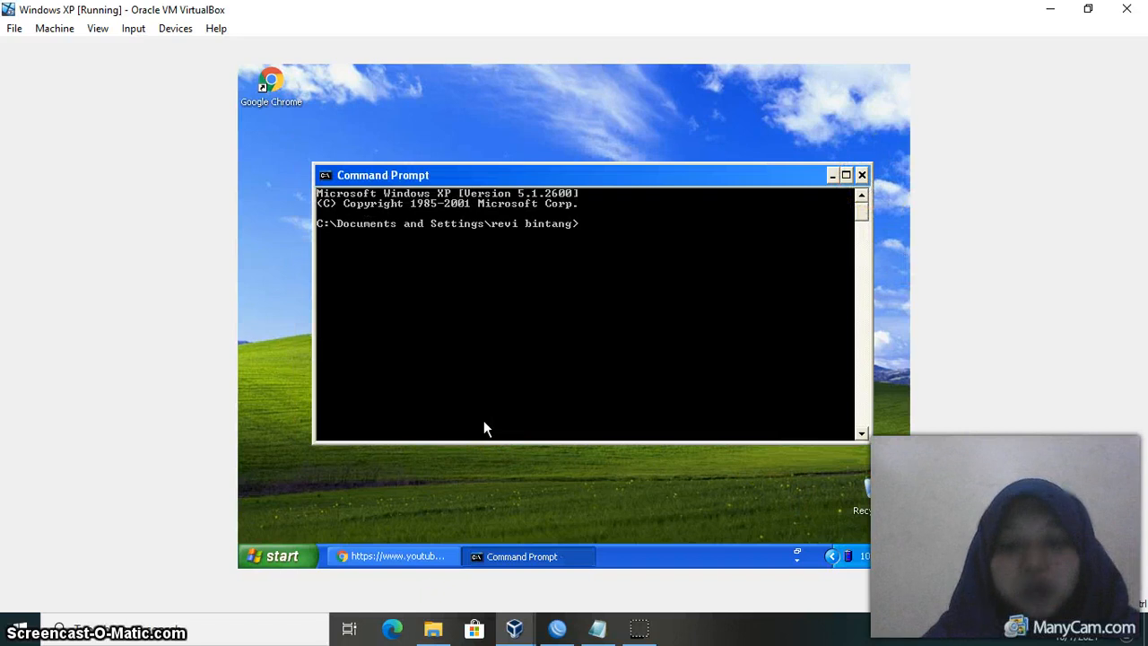
type("192.168.")
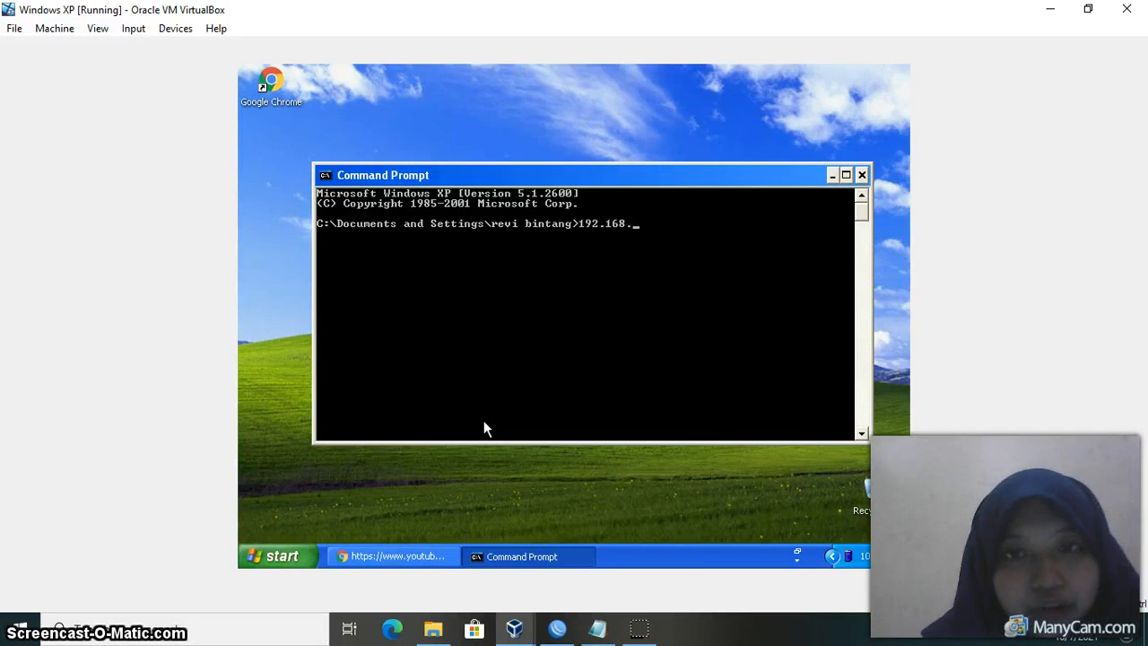
type("27.2")
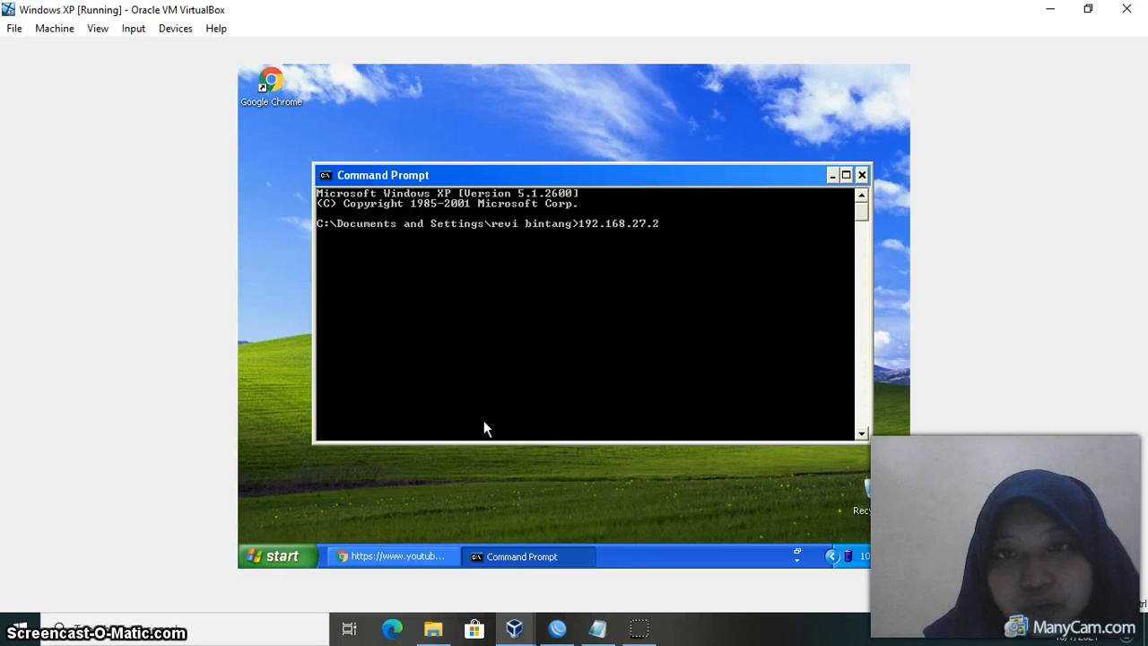
key("Return")
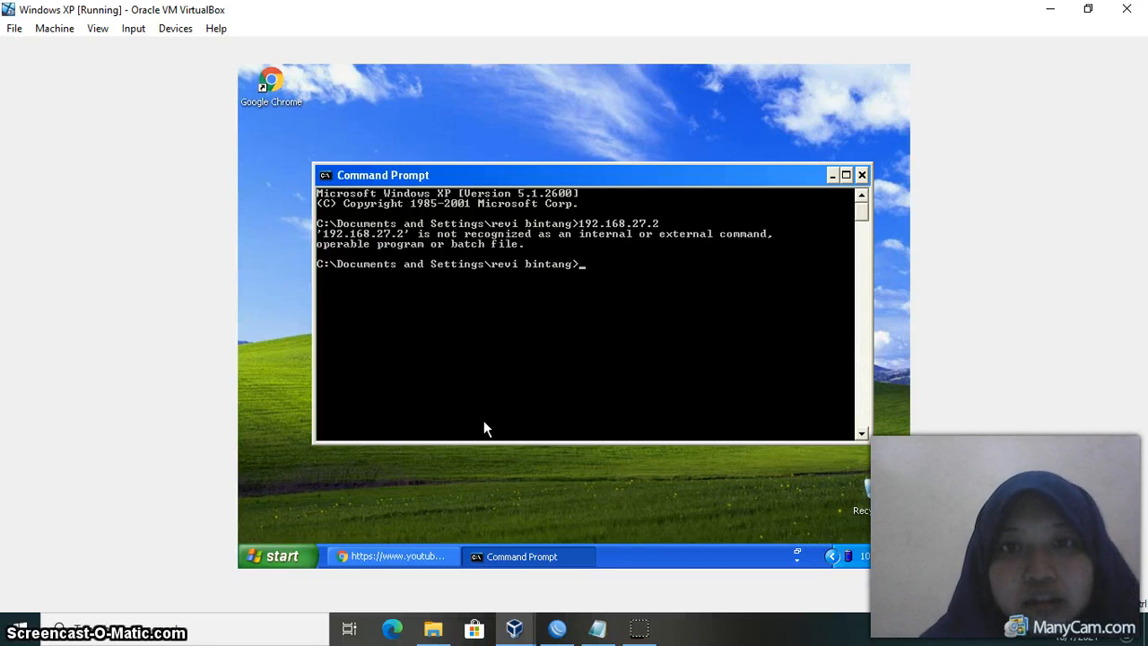
Ping 192.168.27.2 from the Windows XP Command Prompt.
type("ping")
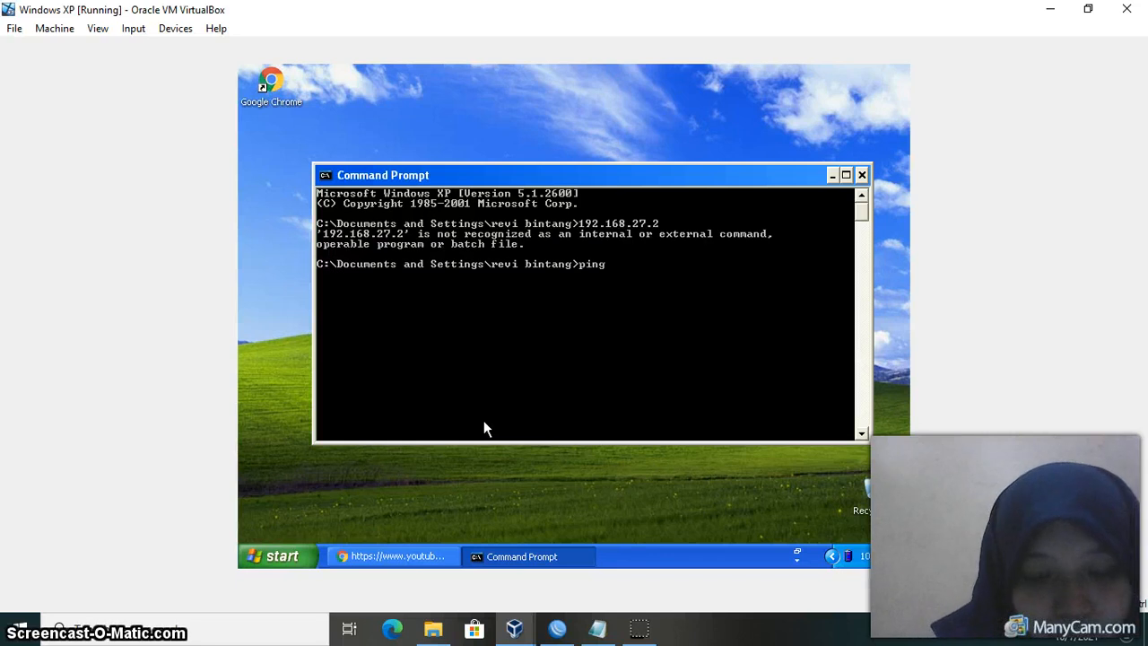
type(" 192.")
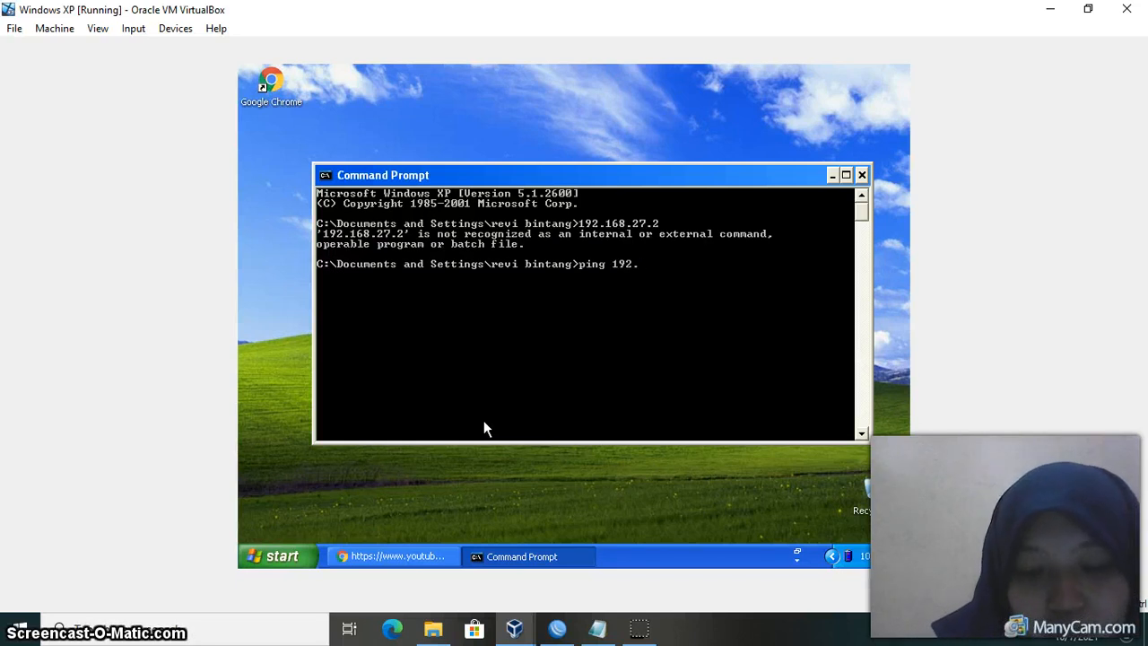
type("168.27.")
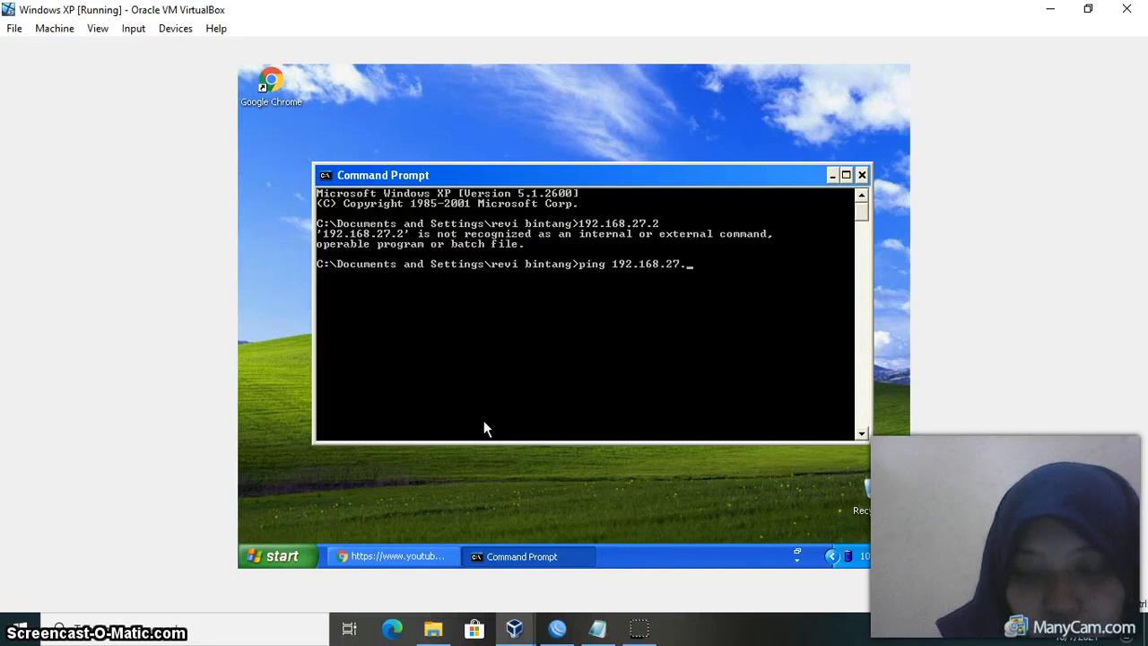
type("2")
key("Return")
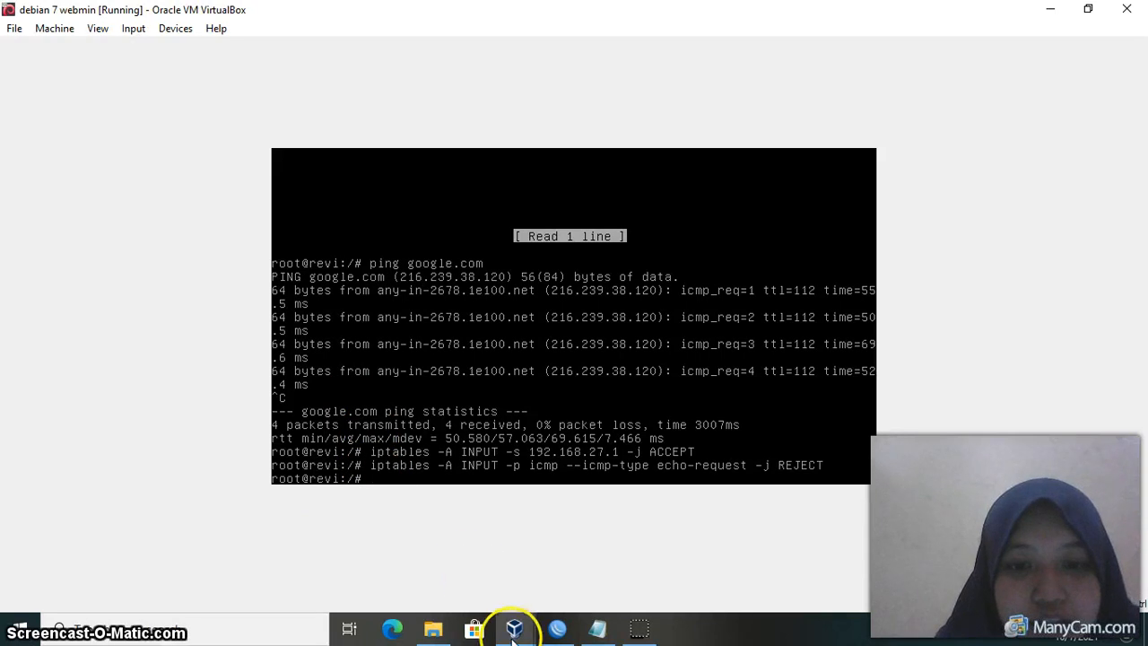
Switch from the Debian machine to Windows XP and compare the two sets of ping results for 192.168.27.2.
mouse_move(514, 628)
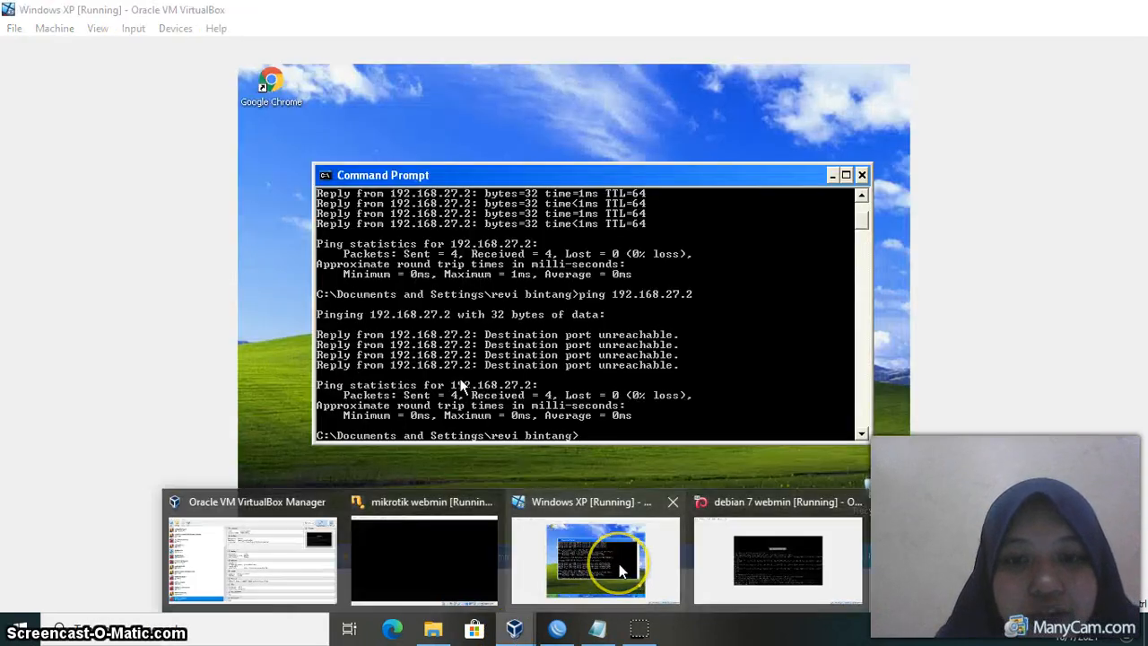
left_click(619, 564)
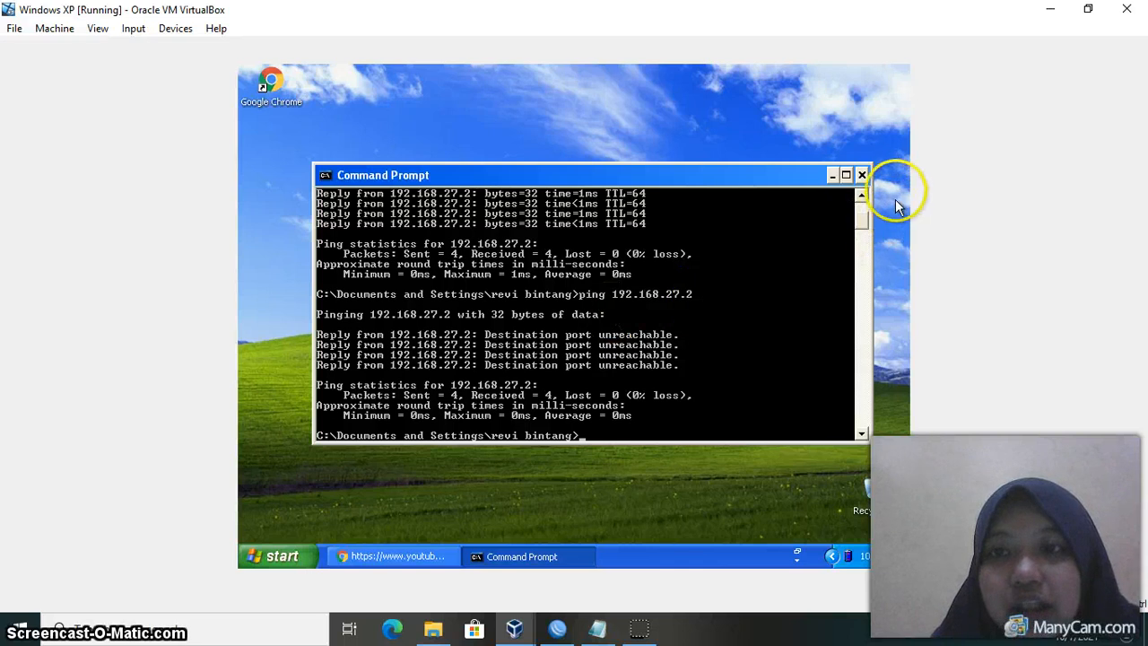
scroll(867, 205, "up", 6)
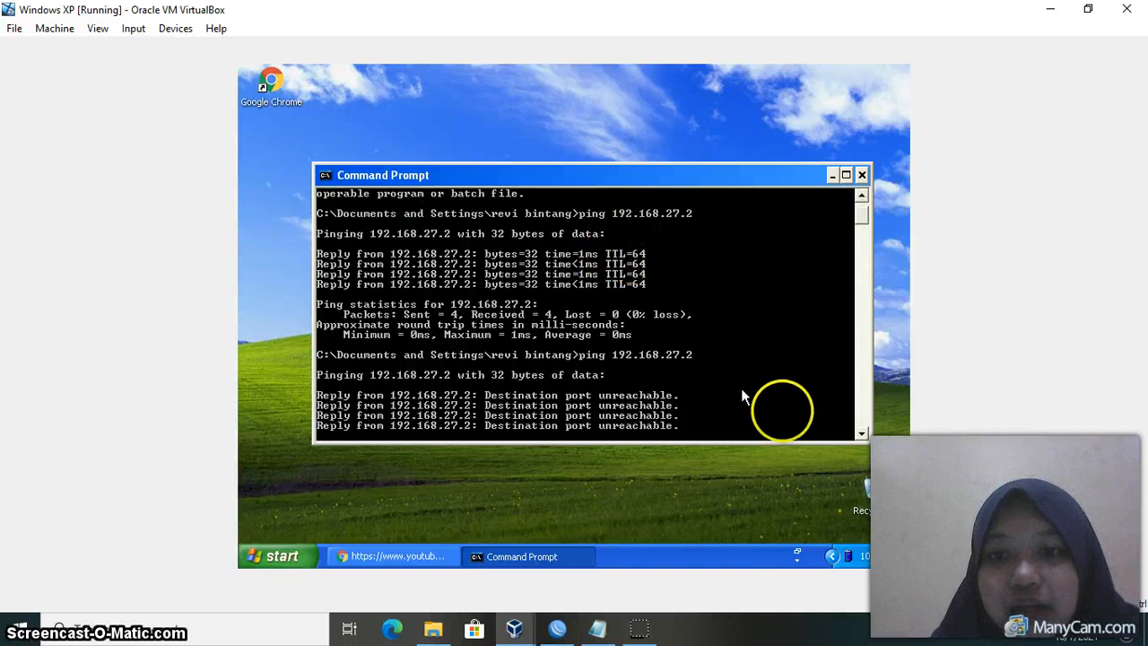
left_click(863, 435)
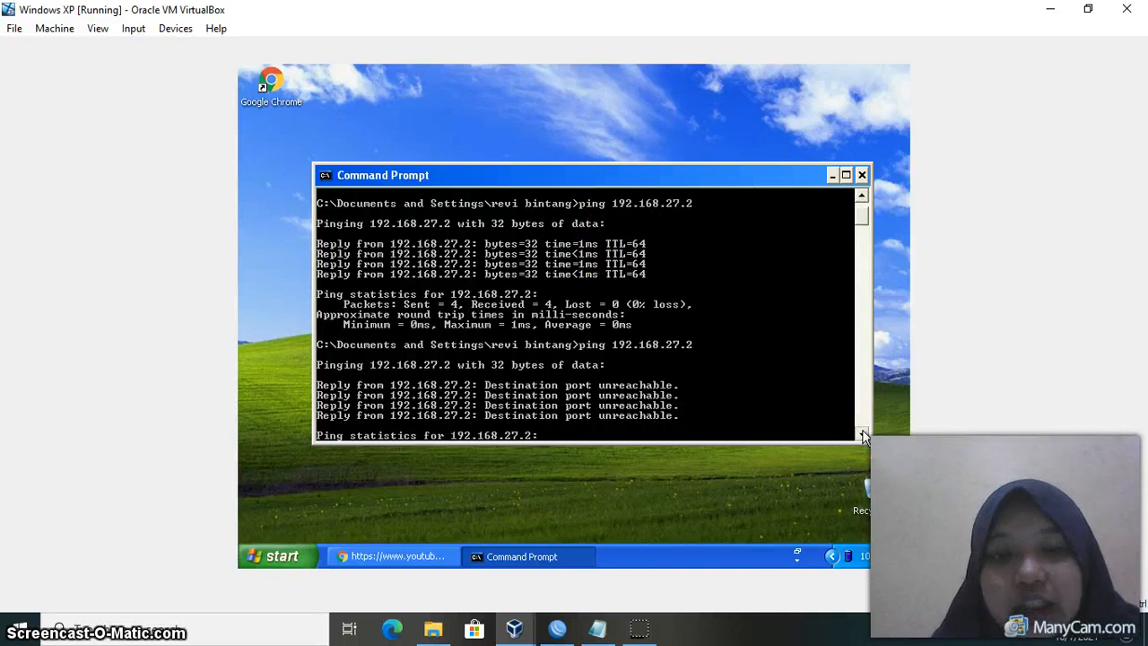
left_click(862, 435)
left_click(863, 435)
left_click(862, 435)
left_click(863, 435)
left_click(863, 435)
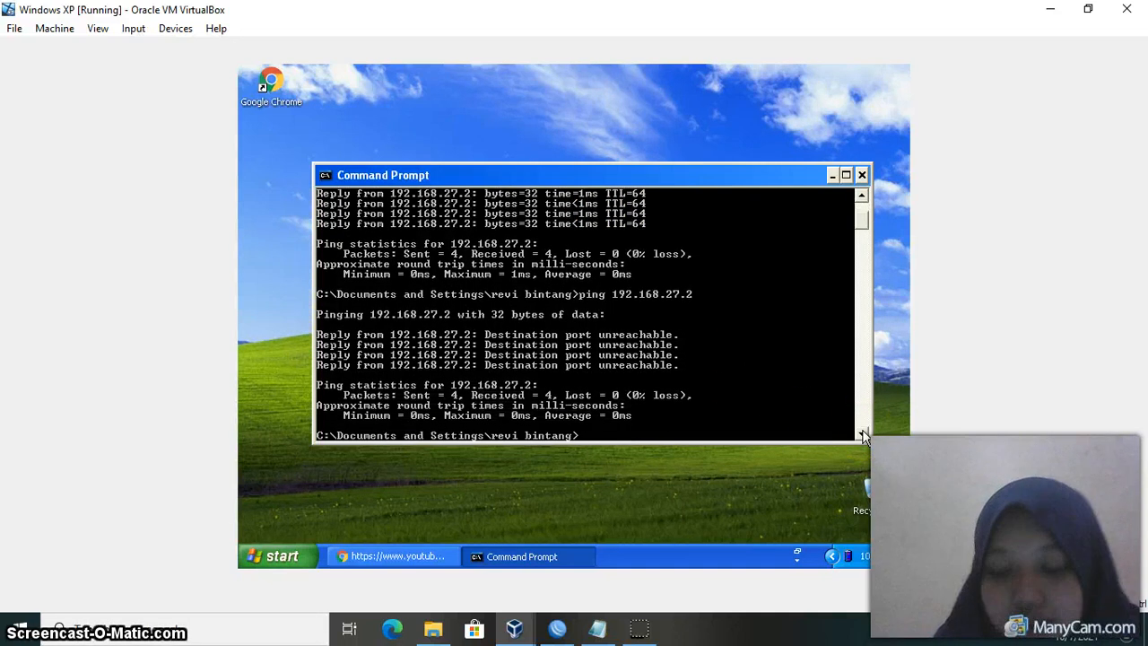
Ping 192.168.27.2 again from the Windows XP machine and close the Command Prompt.
key("Up")
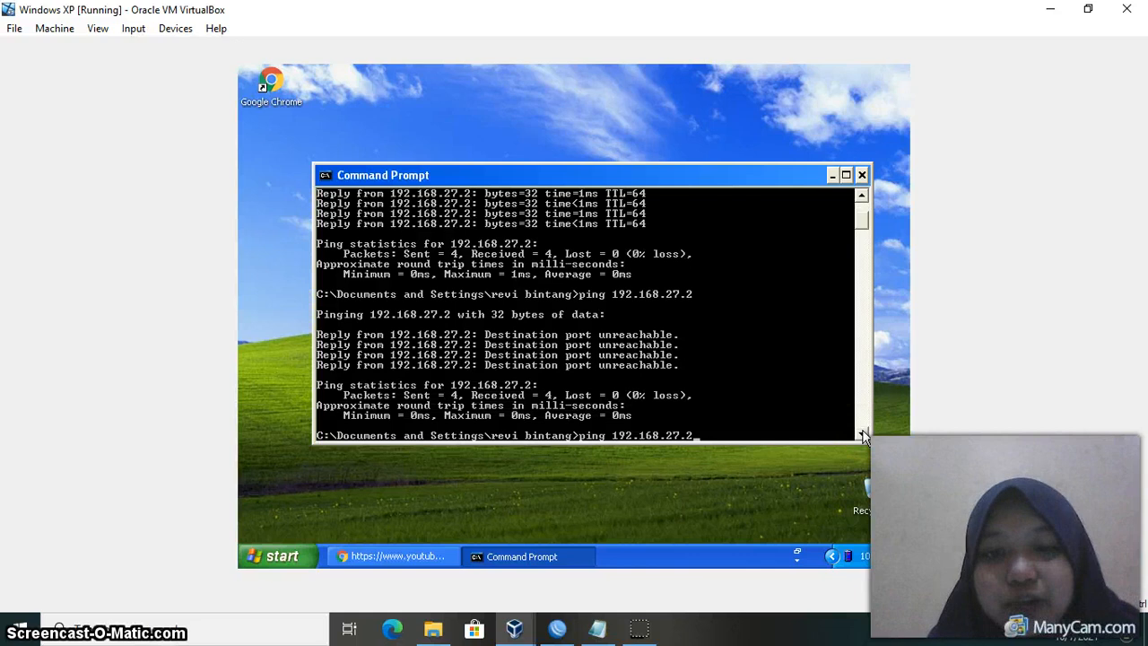
key("Return")
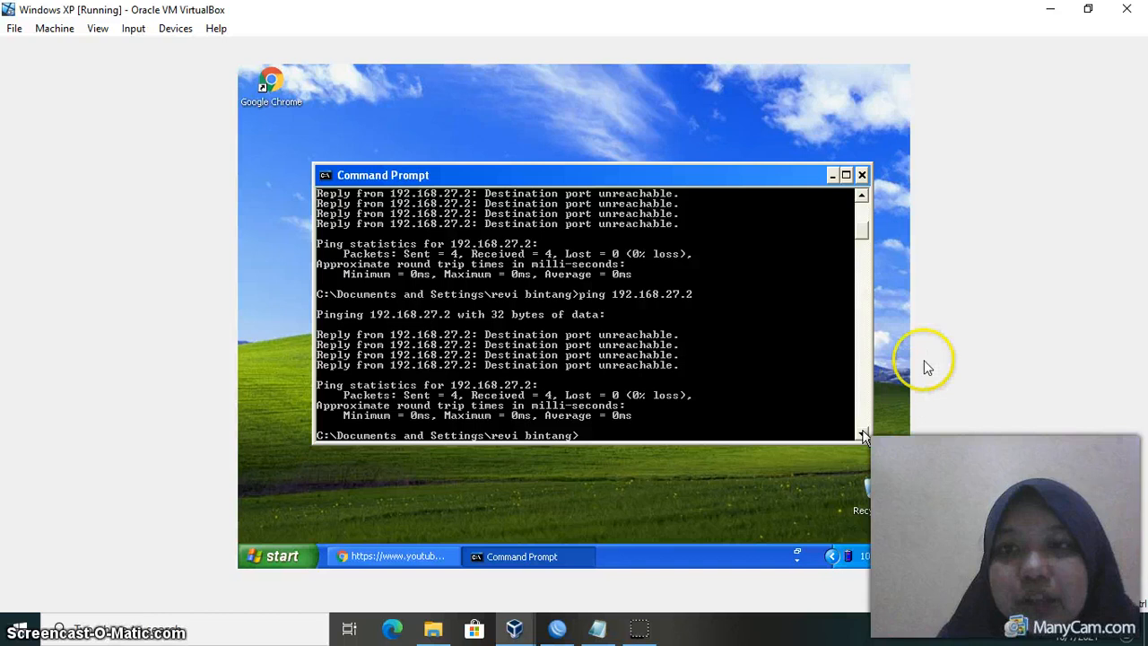
left_click(862, 175)
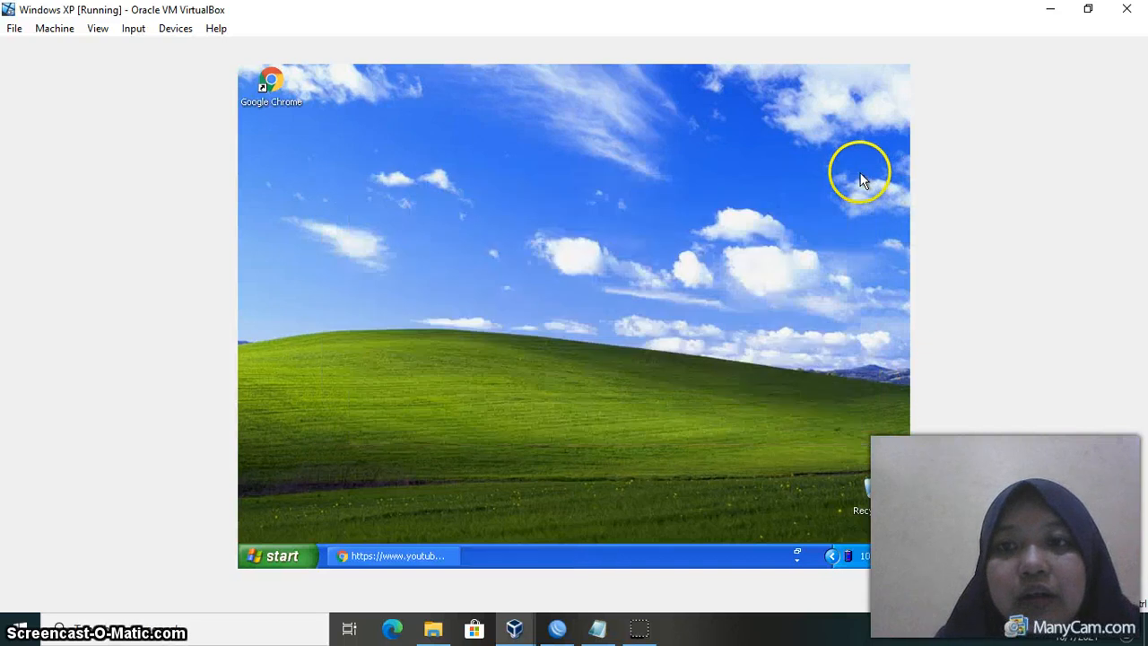
Open a new Chrome window on the Windows XP machine and load the Webmin page at 192.168.27.2:10000.
double_click(271, 83)
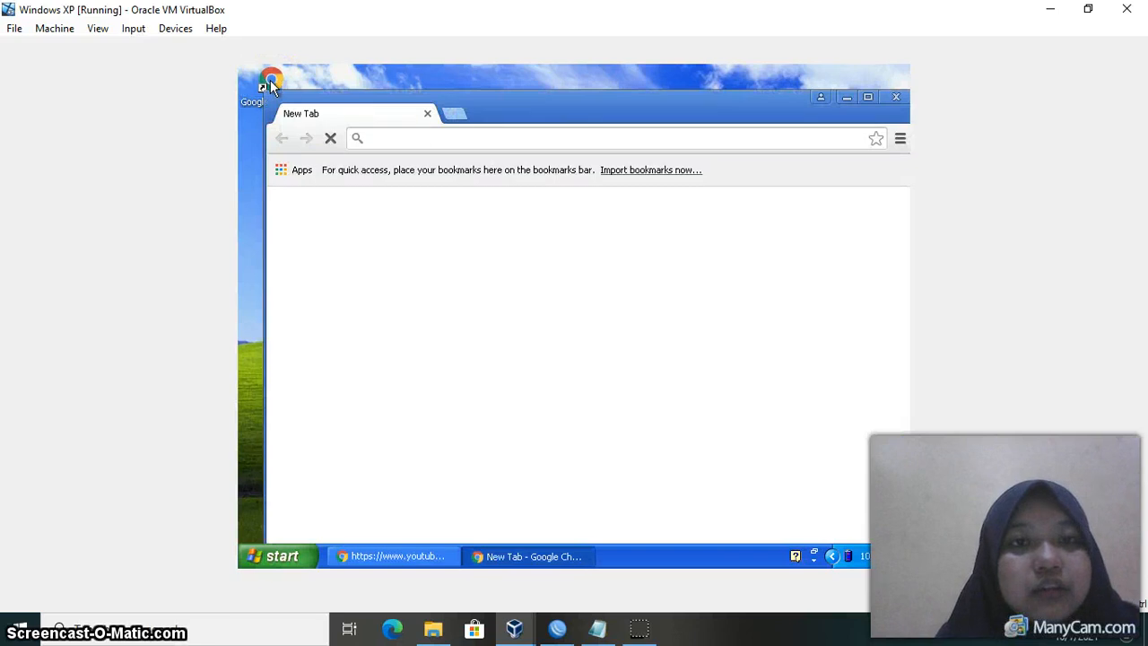
left_click(494, 132)
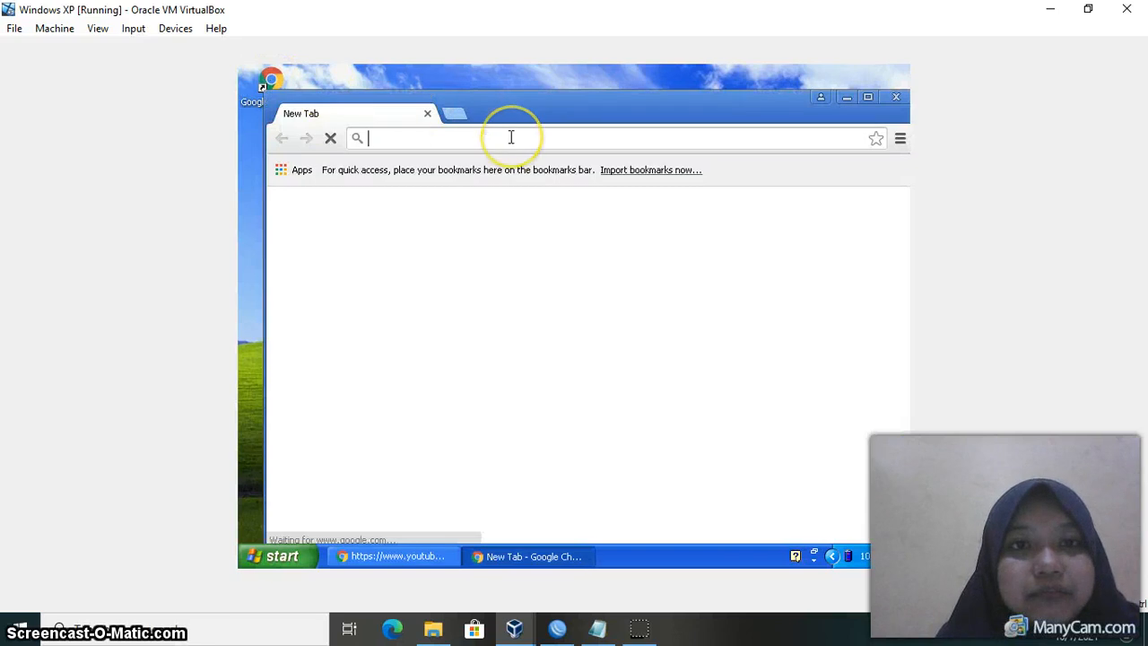
type("192.168.27.2:10000")
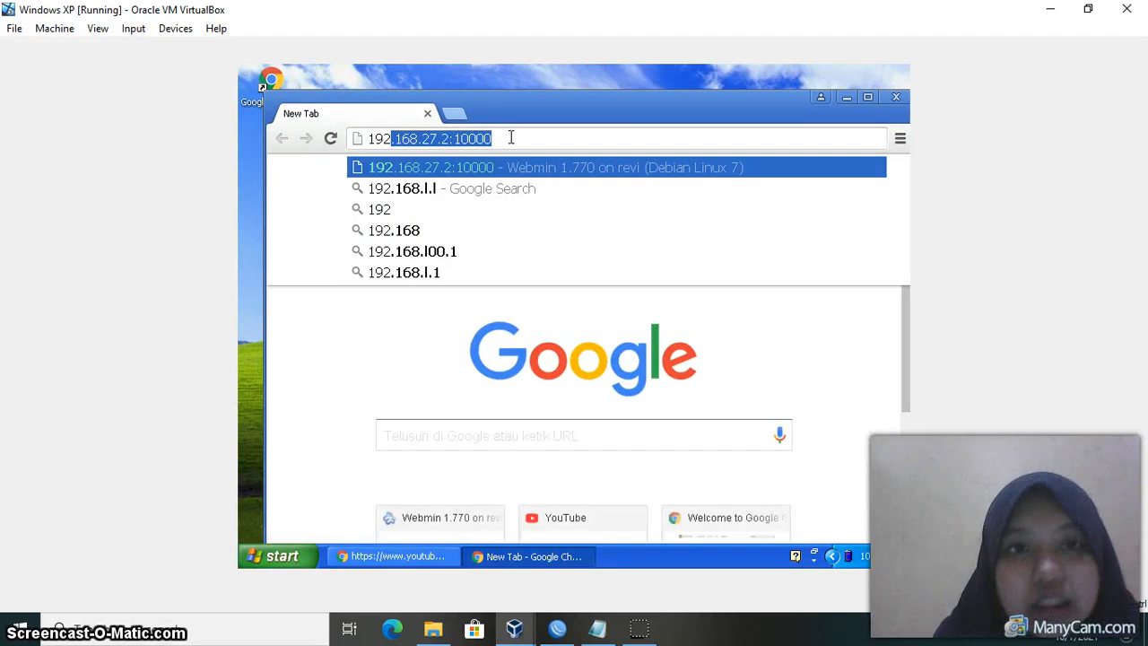
key("Return")
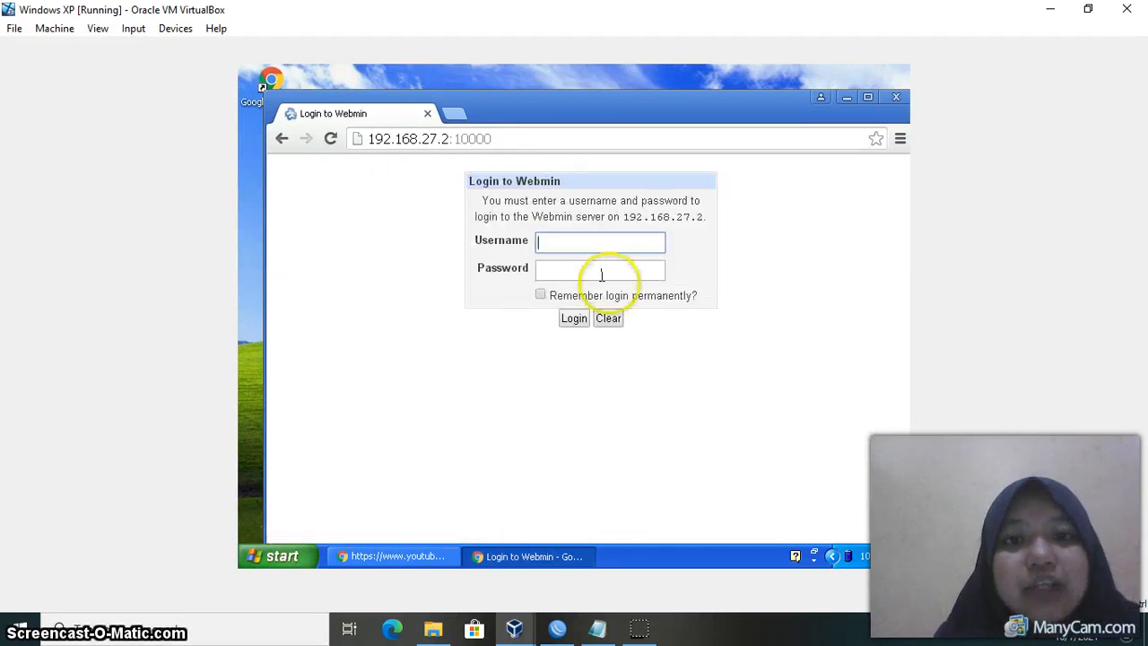
Log in to Webmin with the account username and password, and decline saving the password in Chrome.
type("revi")
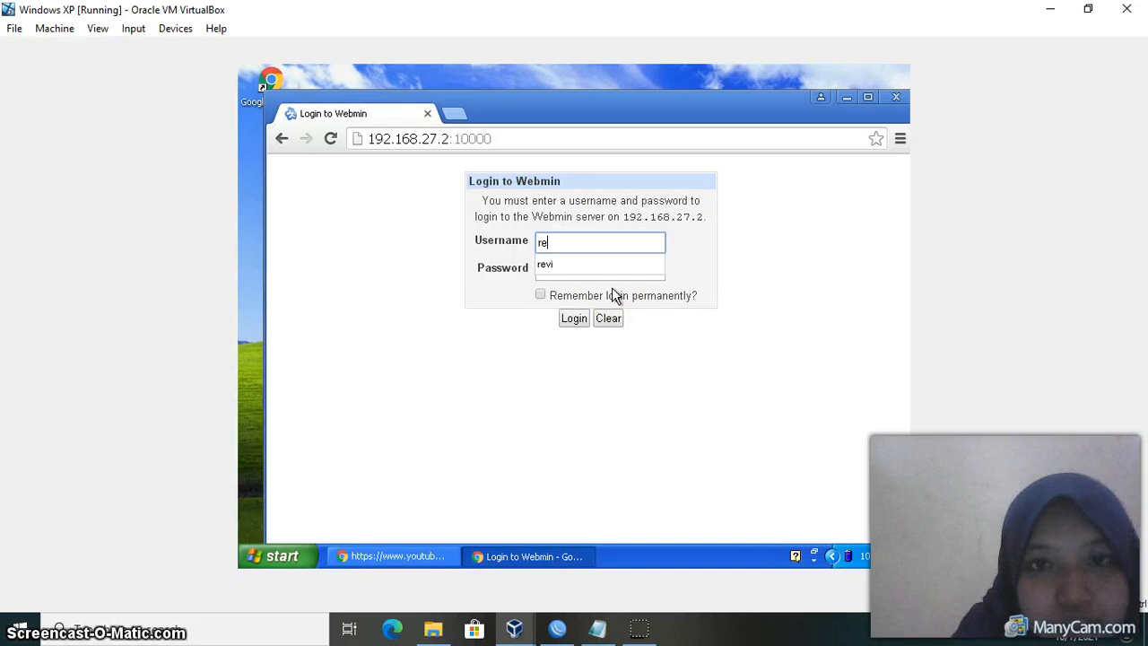
left_click(601, 267)
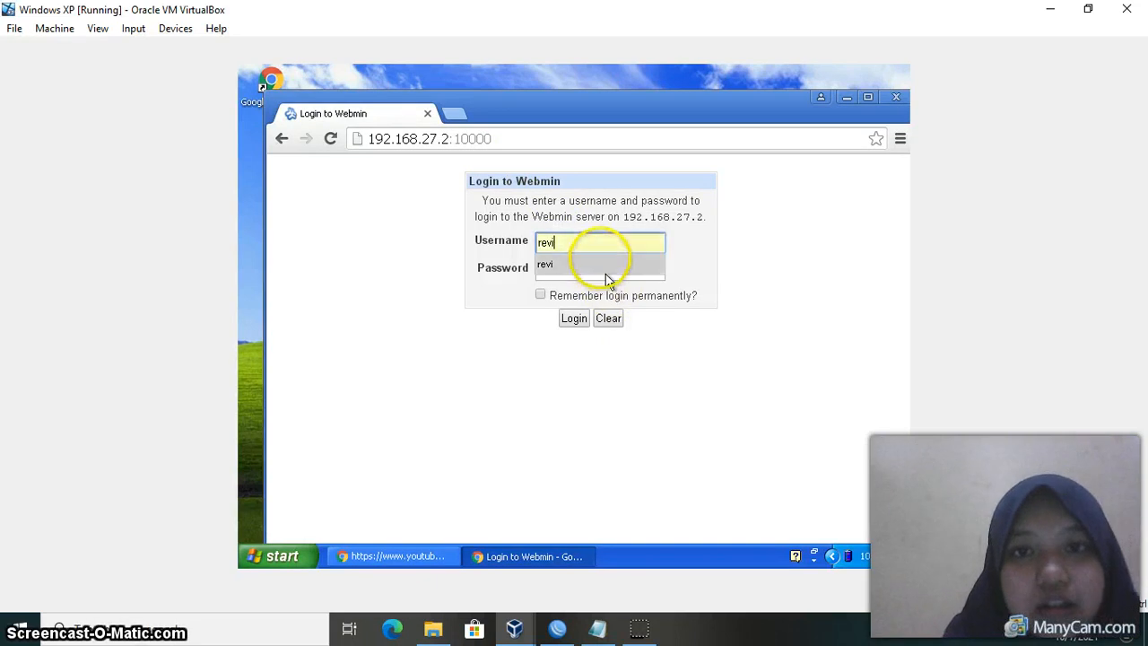
left_click(600, 268)
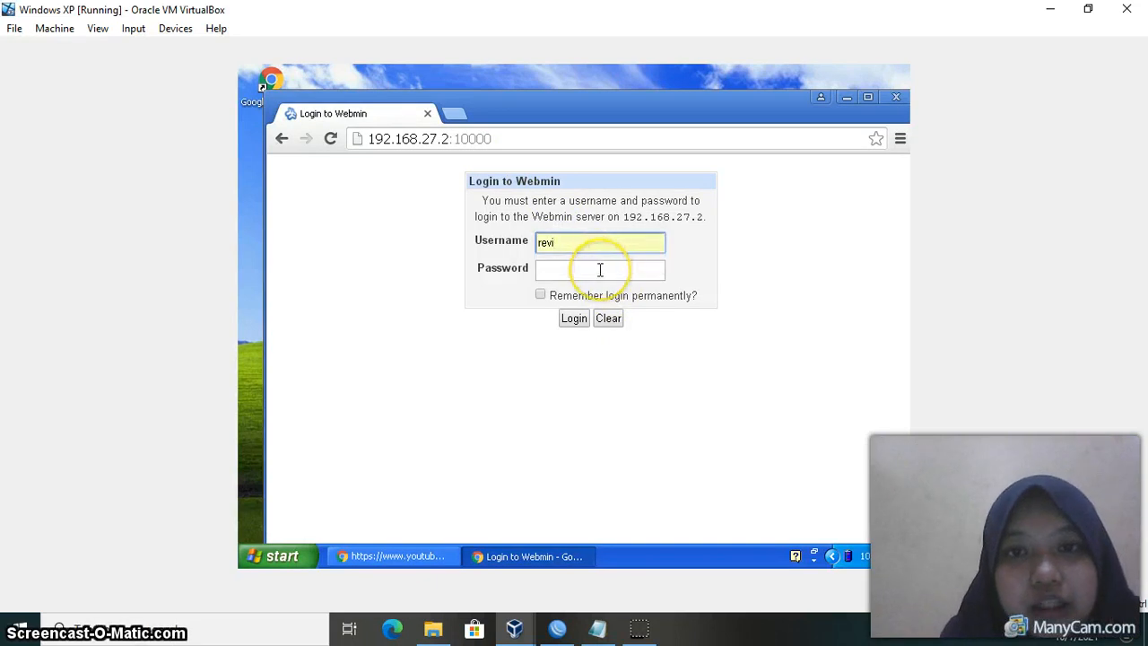
left_click(600, 270)
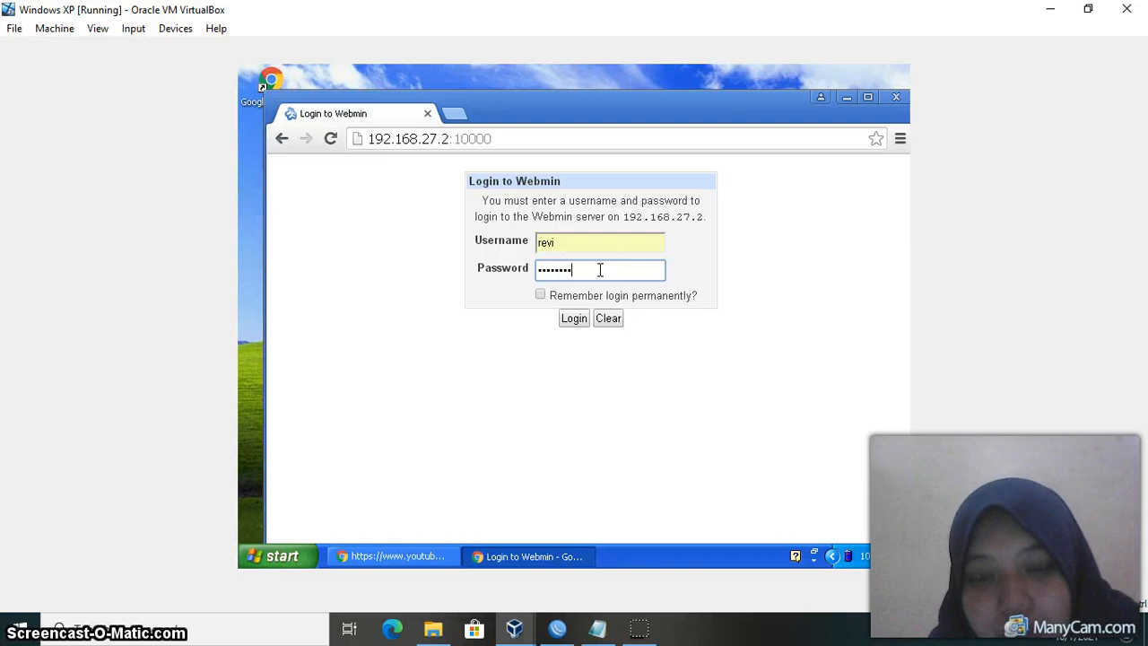
left_click(574, 318)
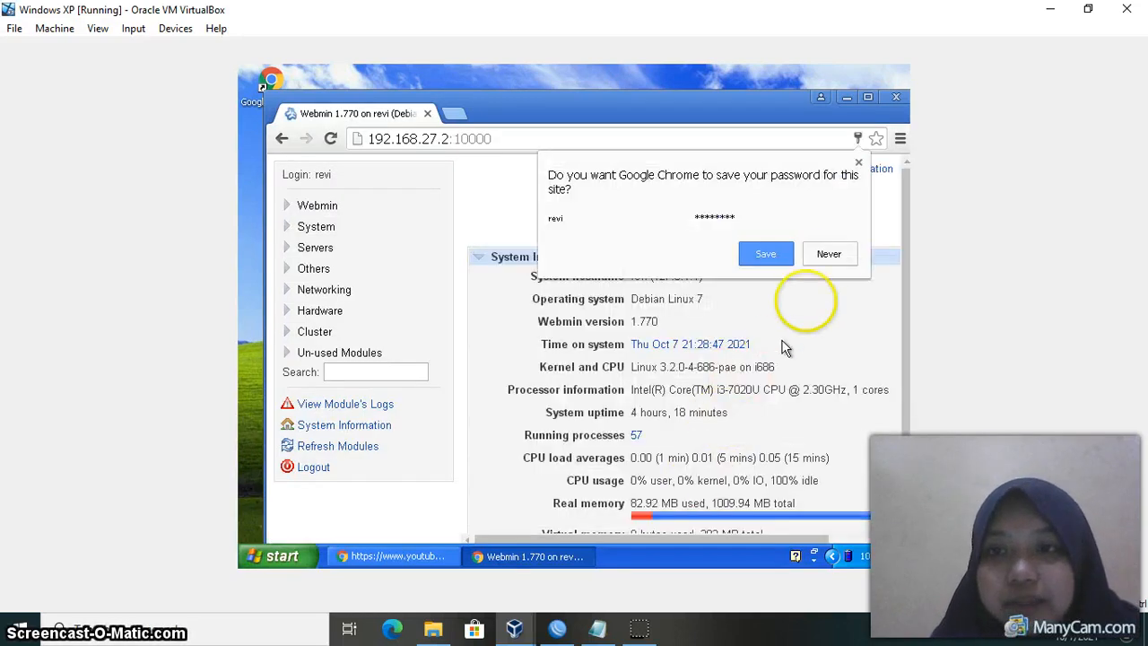
left_click(831, 260)
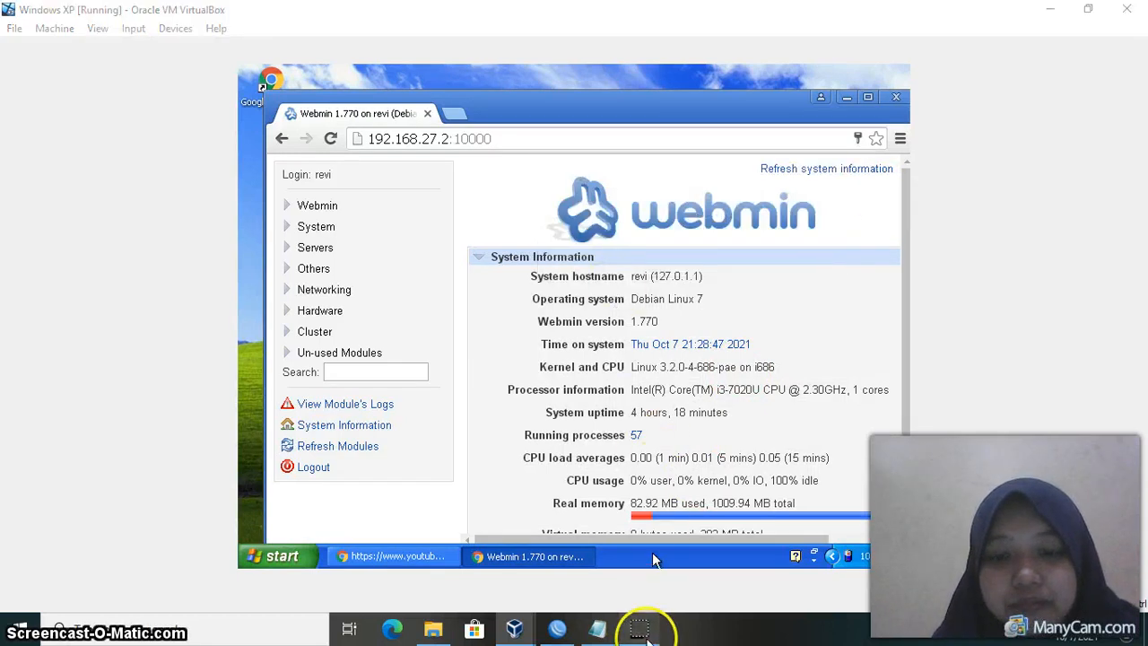
Switch to the perkenalan praktikum note in Notepad and return to the debian 7 webmin virtual machine.
left_click(597, 628)
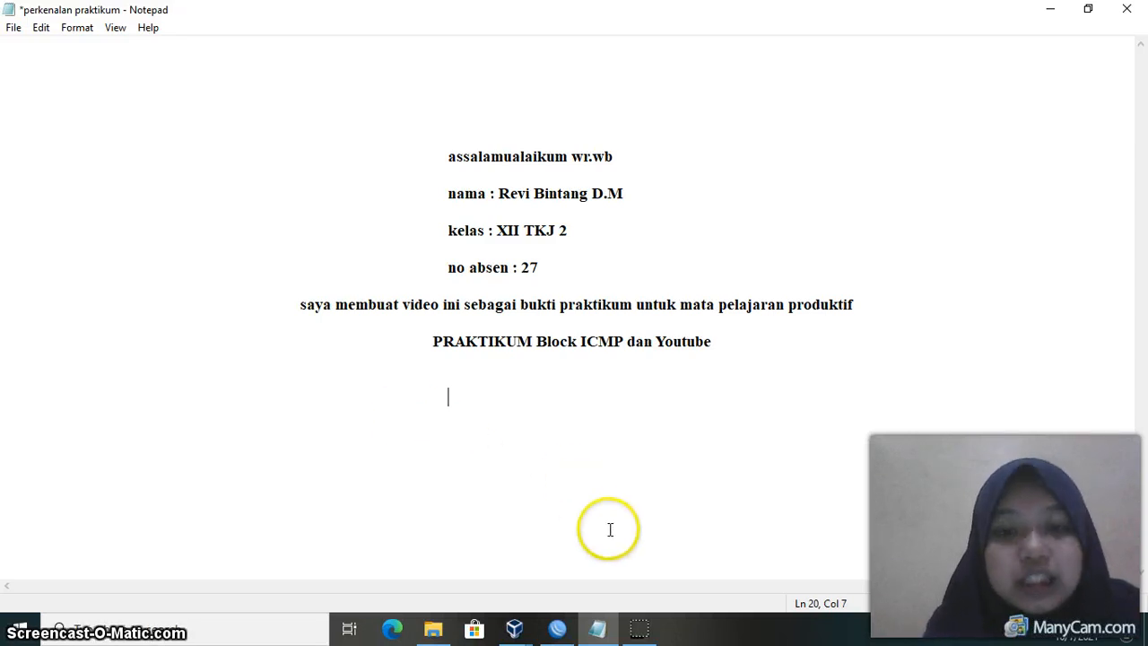
left_click(639, 628)
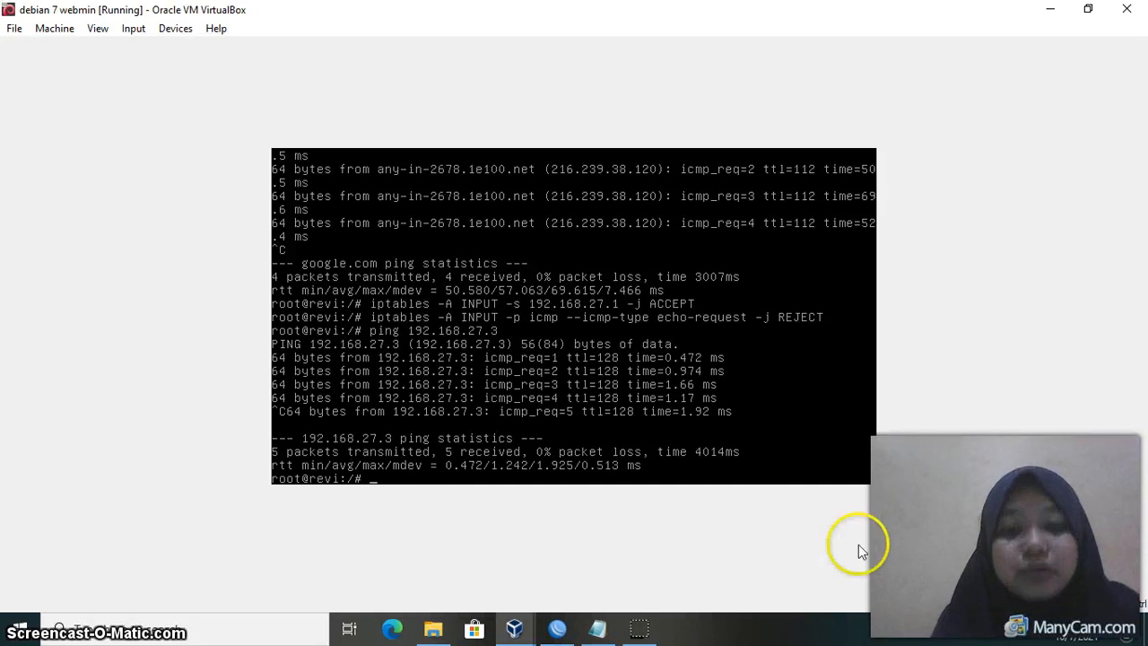
left_click(644, 630)
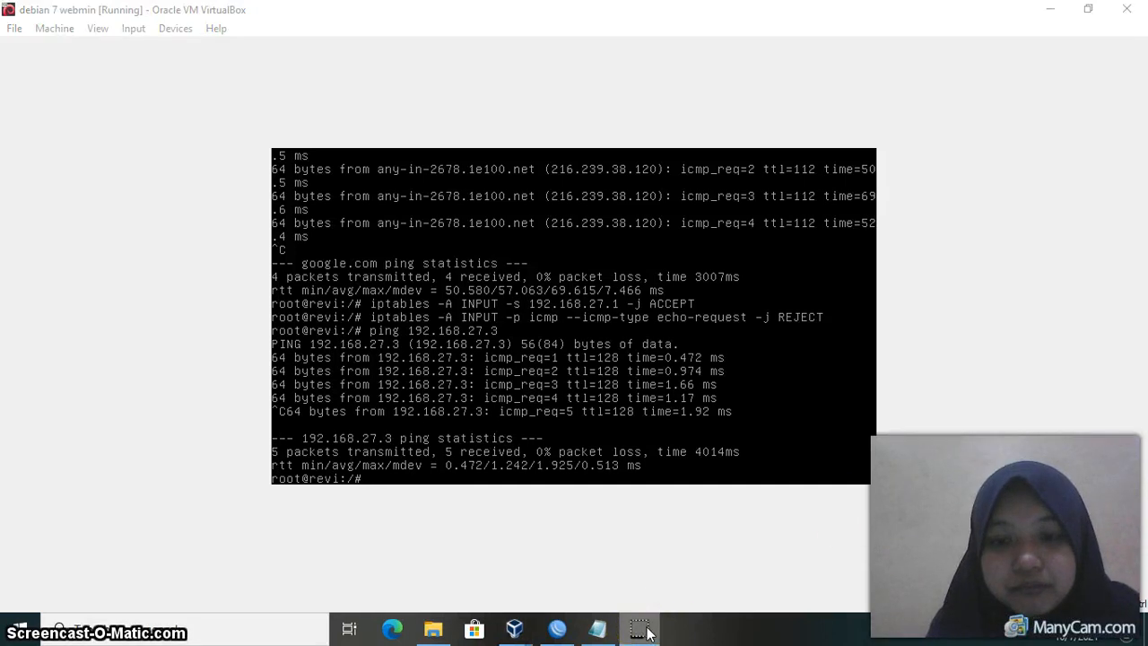